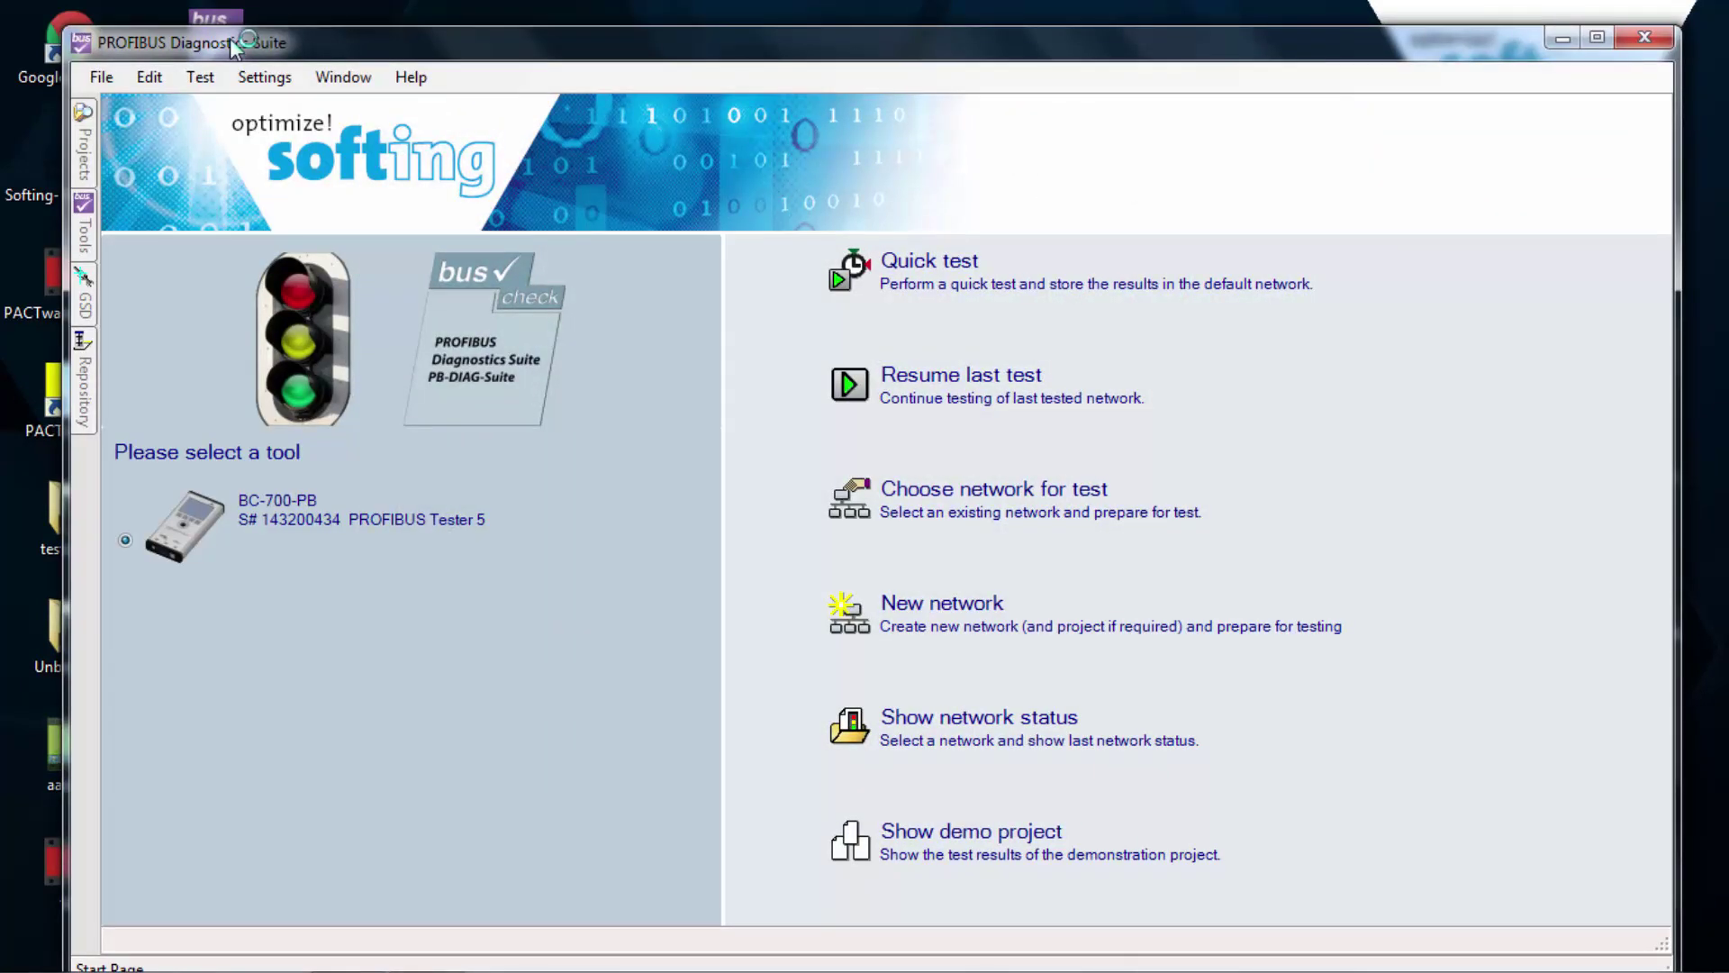
Create project 'Plant4' with a new network 'Network1' and save it.
{"action": "left_click", "coordinate": [943, 630]}
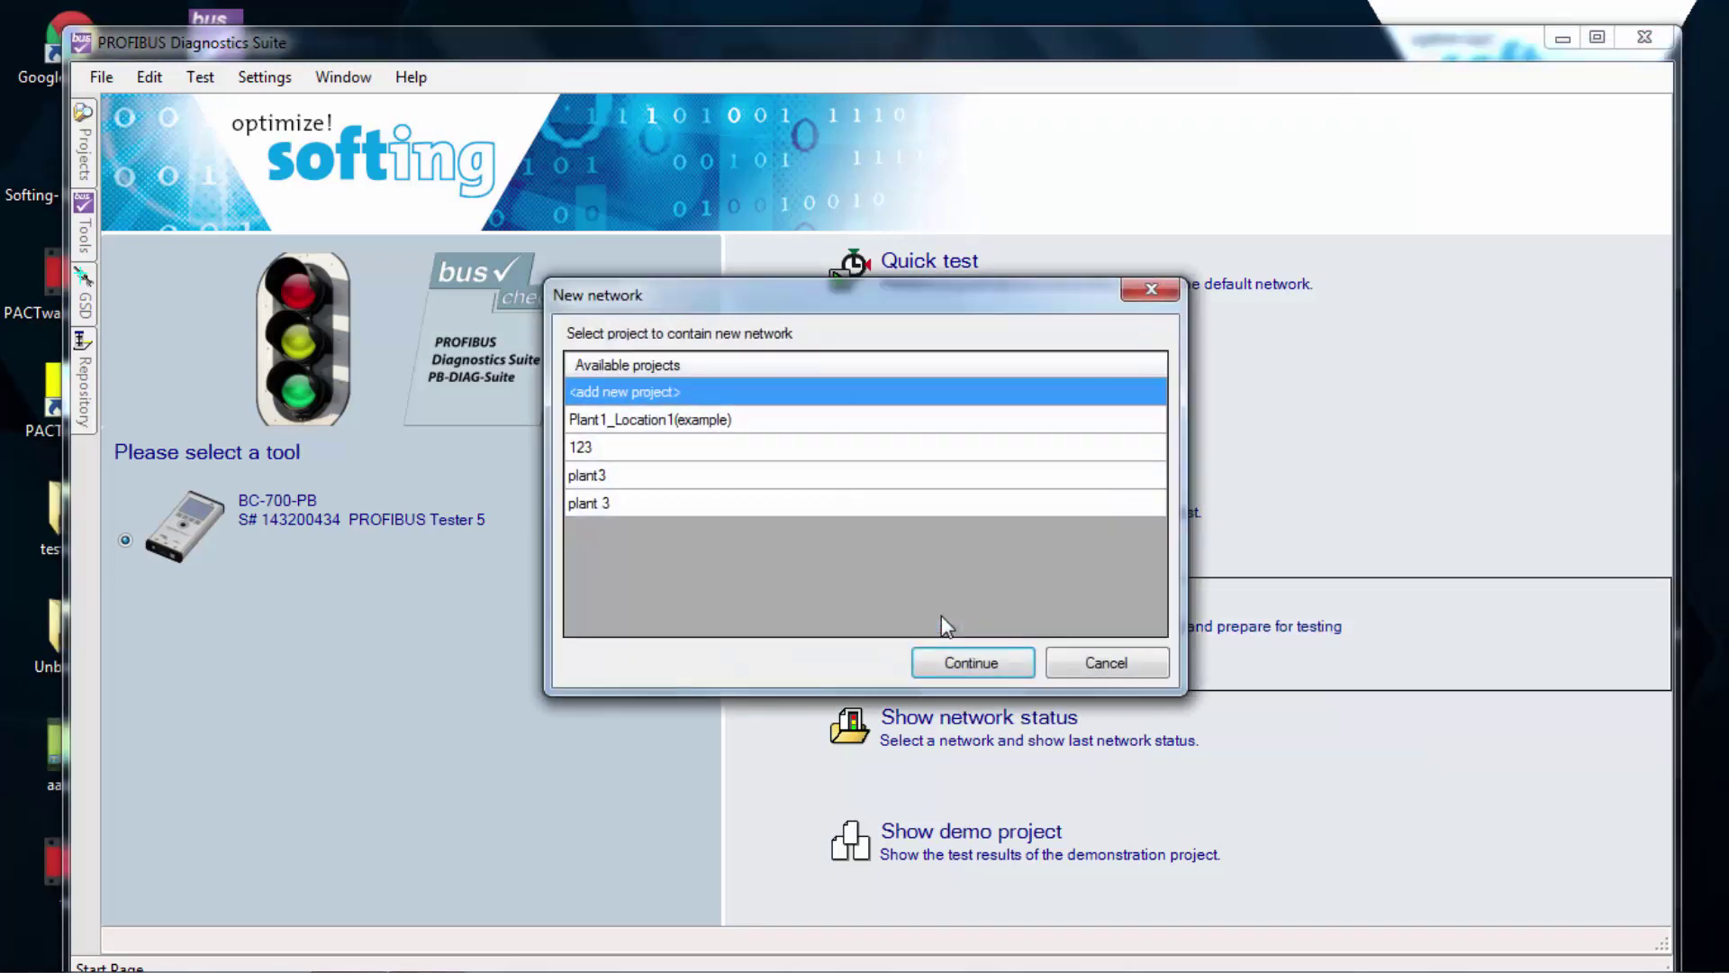
{"action": "left_click", "coordinate": [995, 663]}
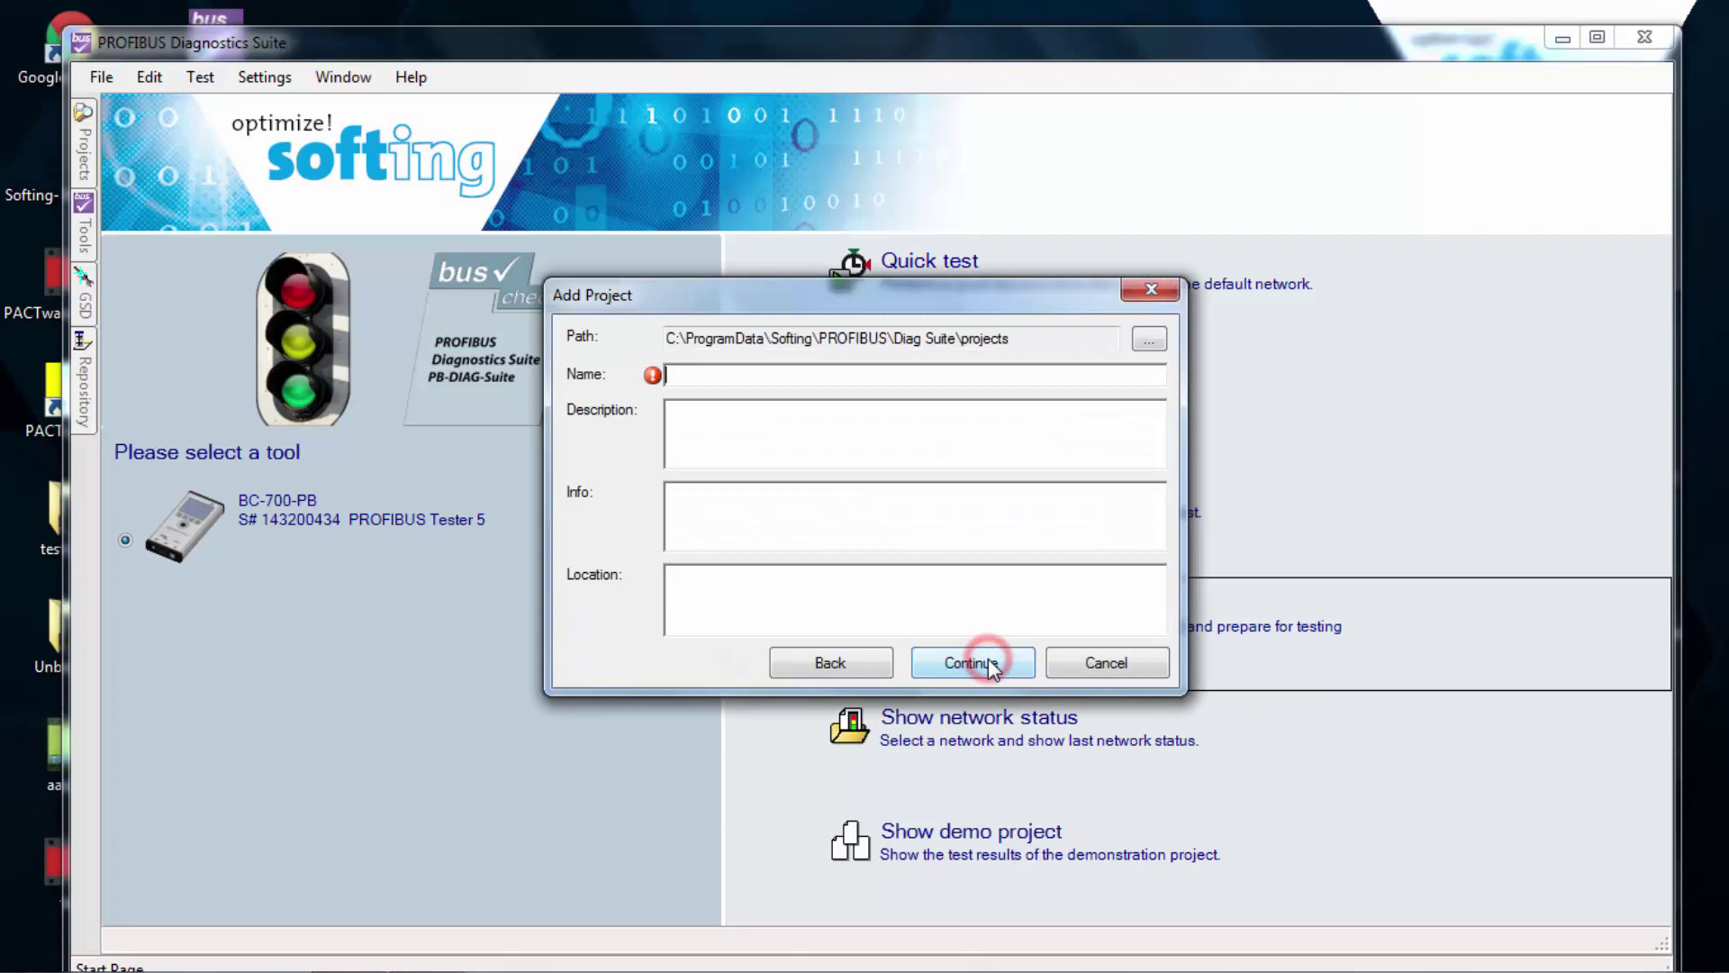
{"action": "type", "text": "Pl"}
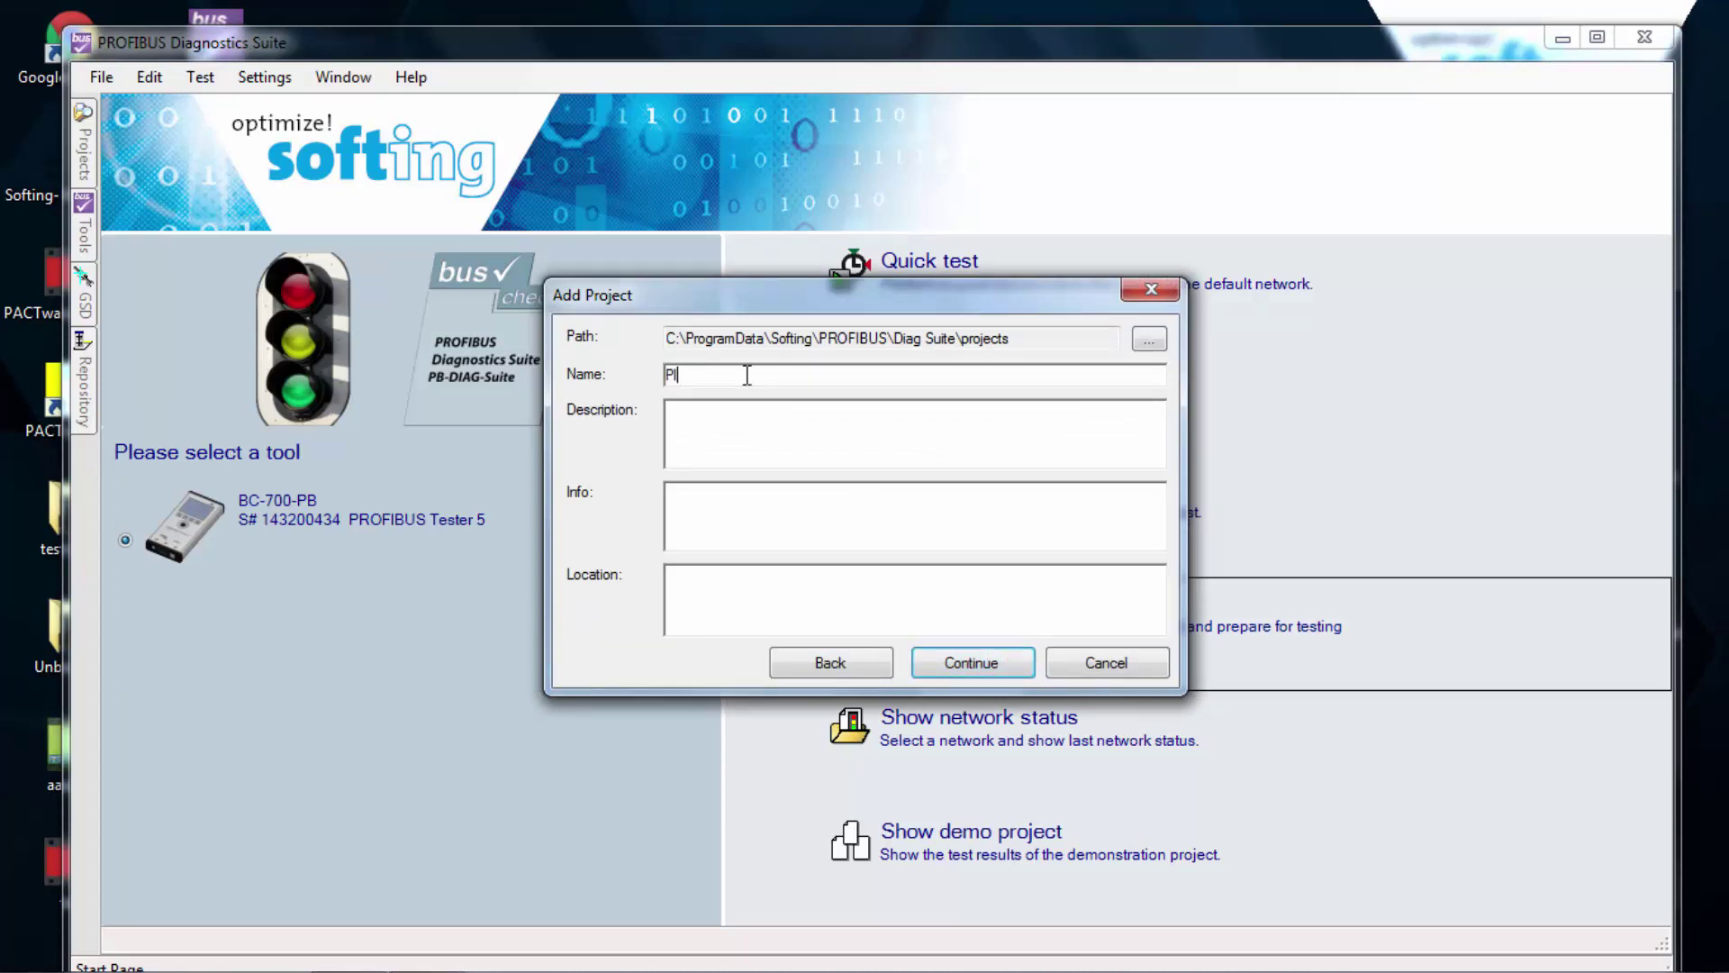
{"action": "type", "text": "ant4"}
{"action": "left_click", "coordinate": [977, 664]}
{"action": "left_click", "coordinate": [694, 341]}
{"action": "type", "text": "Ne"}
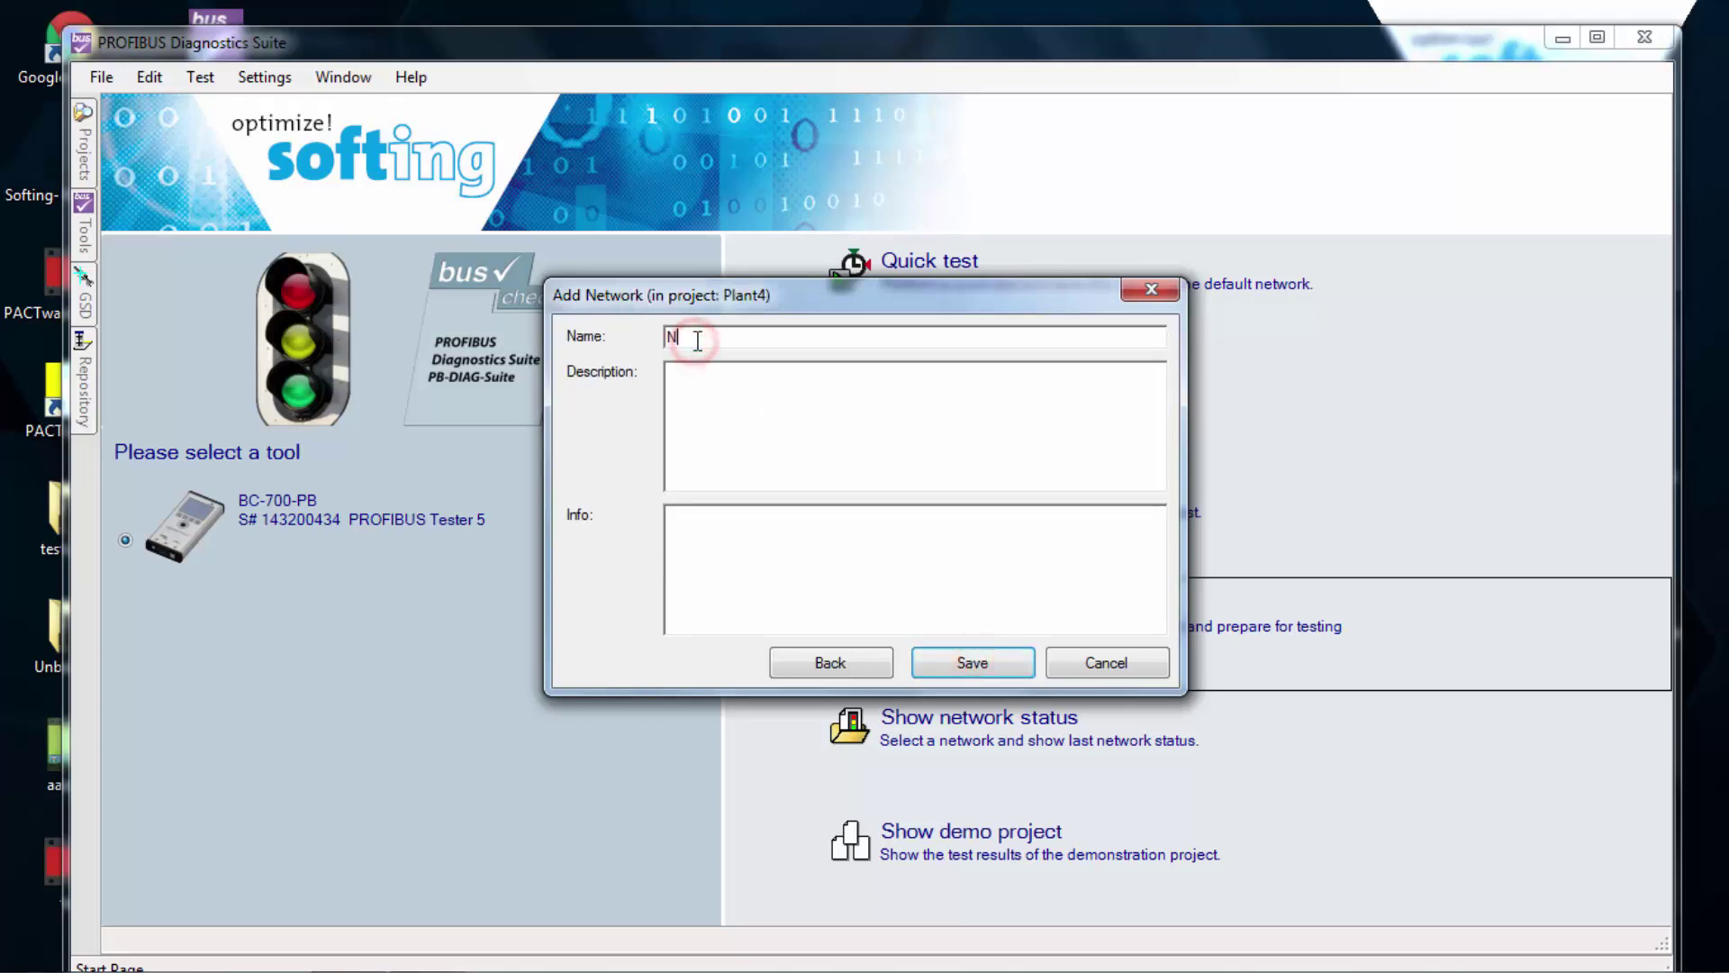
{"action": "type", "text": "twork 1"}
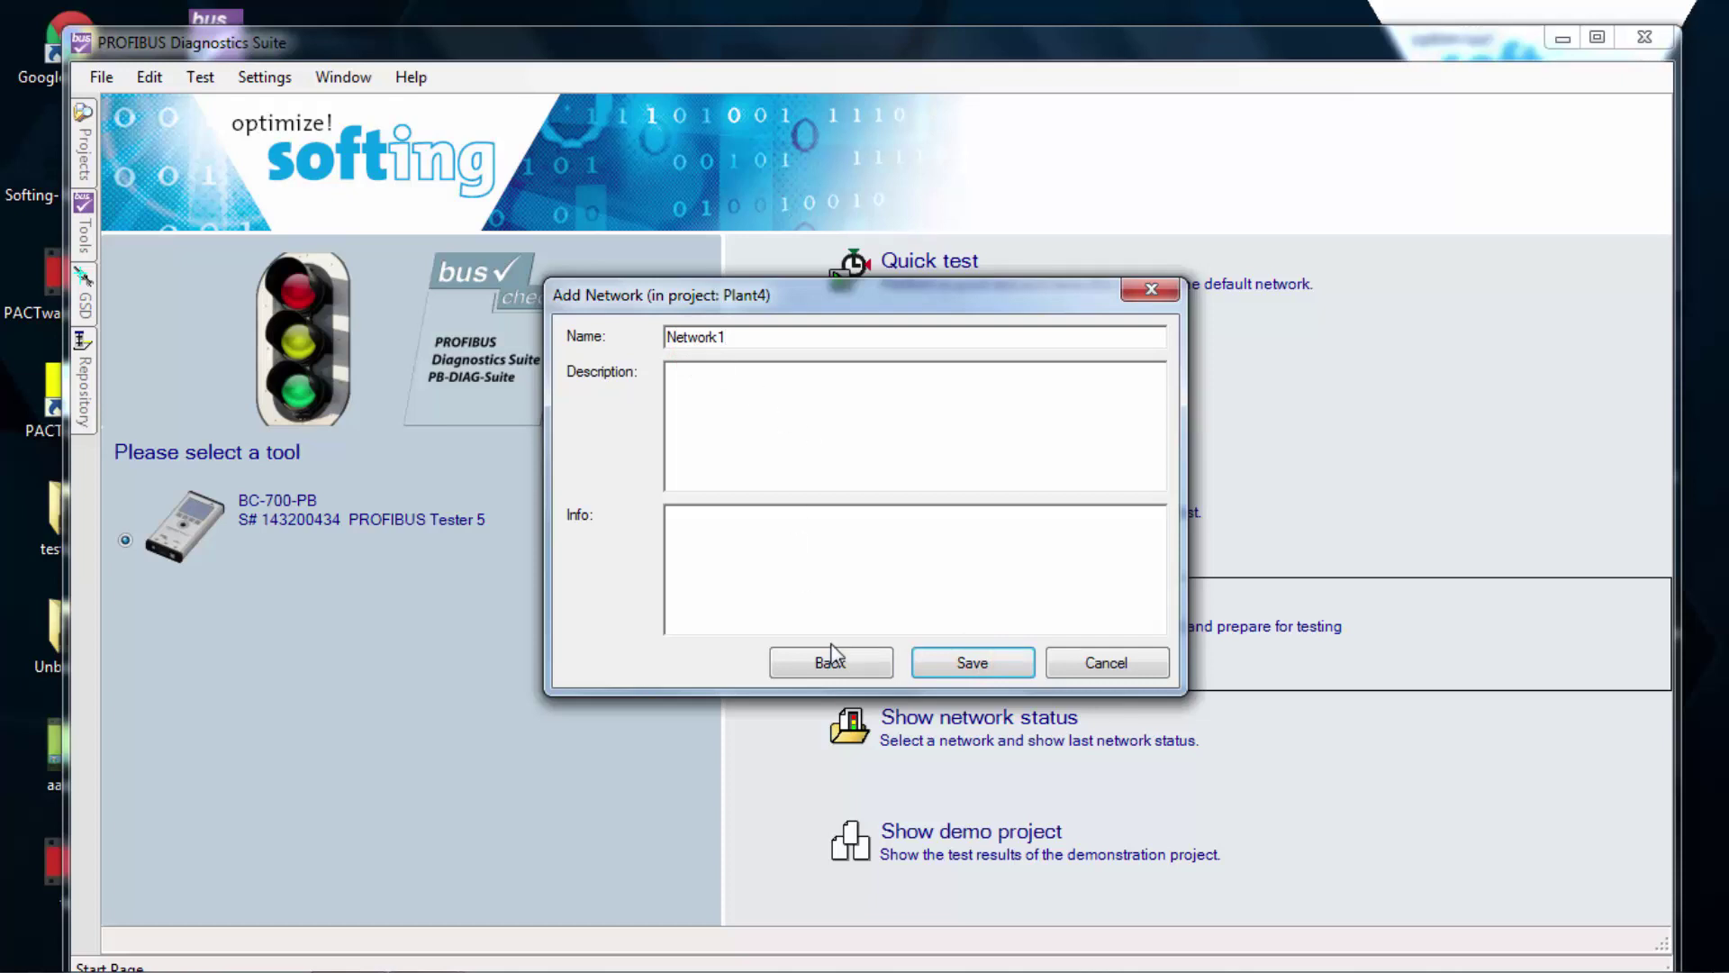
{"action": "left_click", "coordinate": [966, 663]}
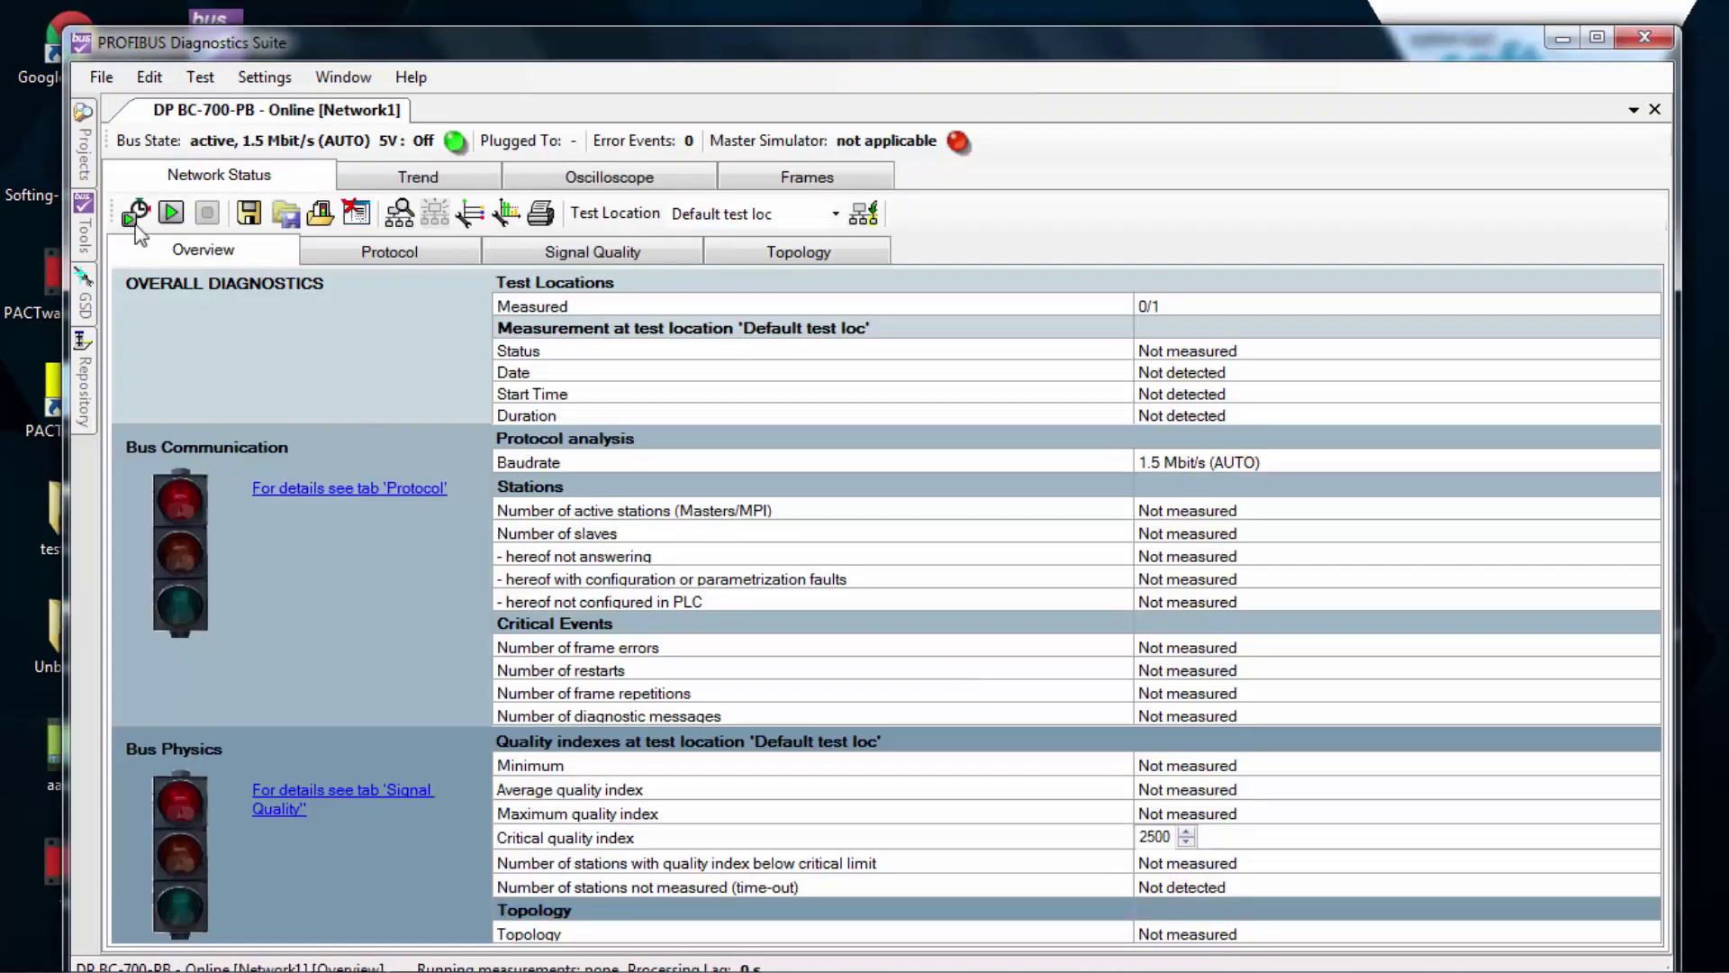
Add a network named 'Behind Repeater' under Plant4 from the Projects tree.
{"action": "left_click", "coordinate": [80, 145]}
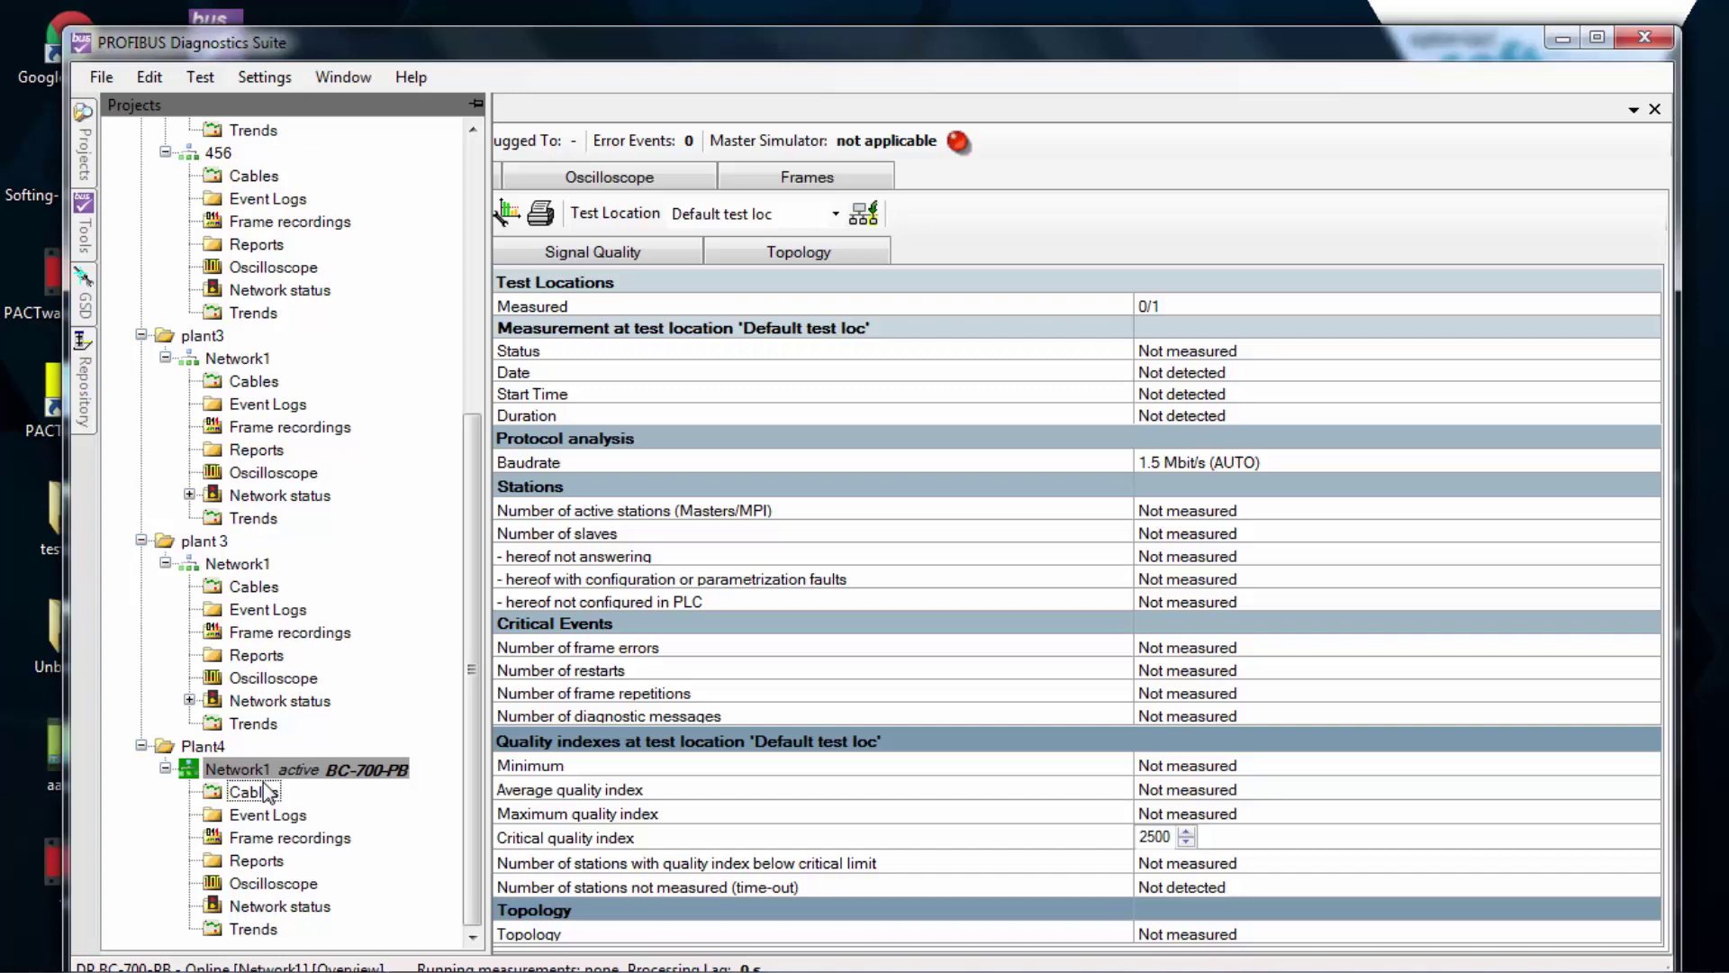
{"action": "right_click", "coordinate": [207, 755]}
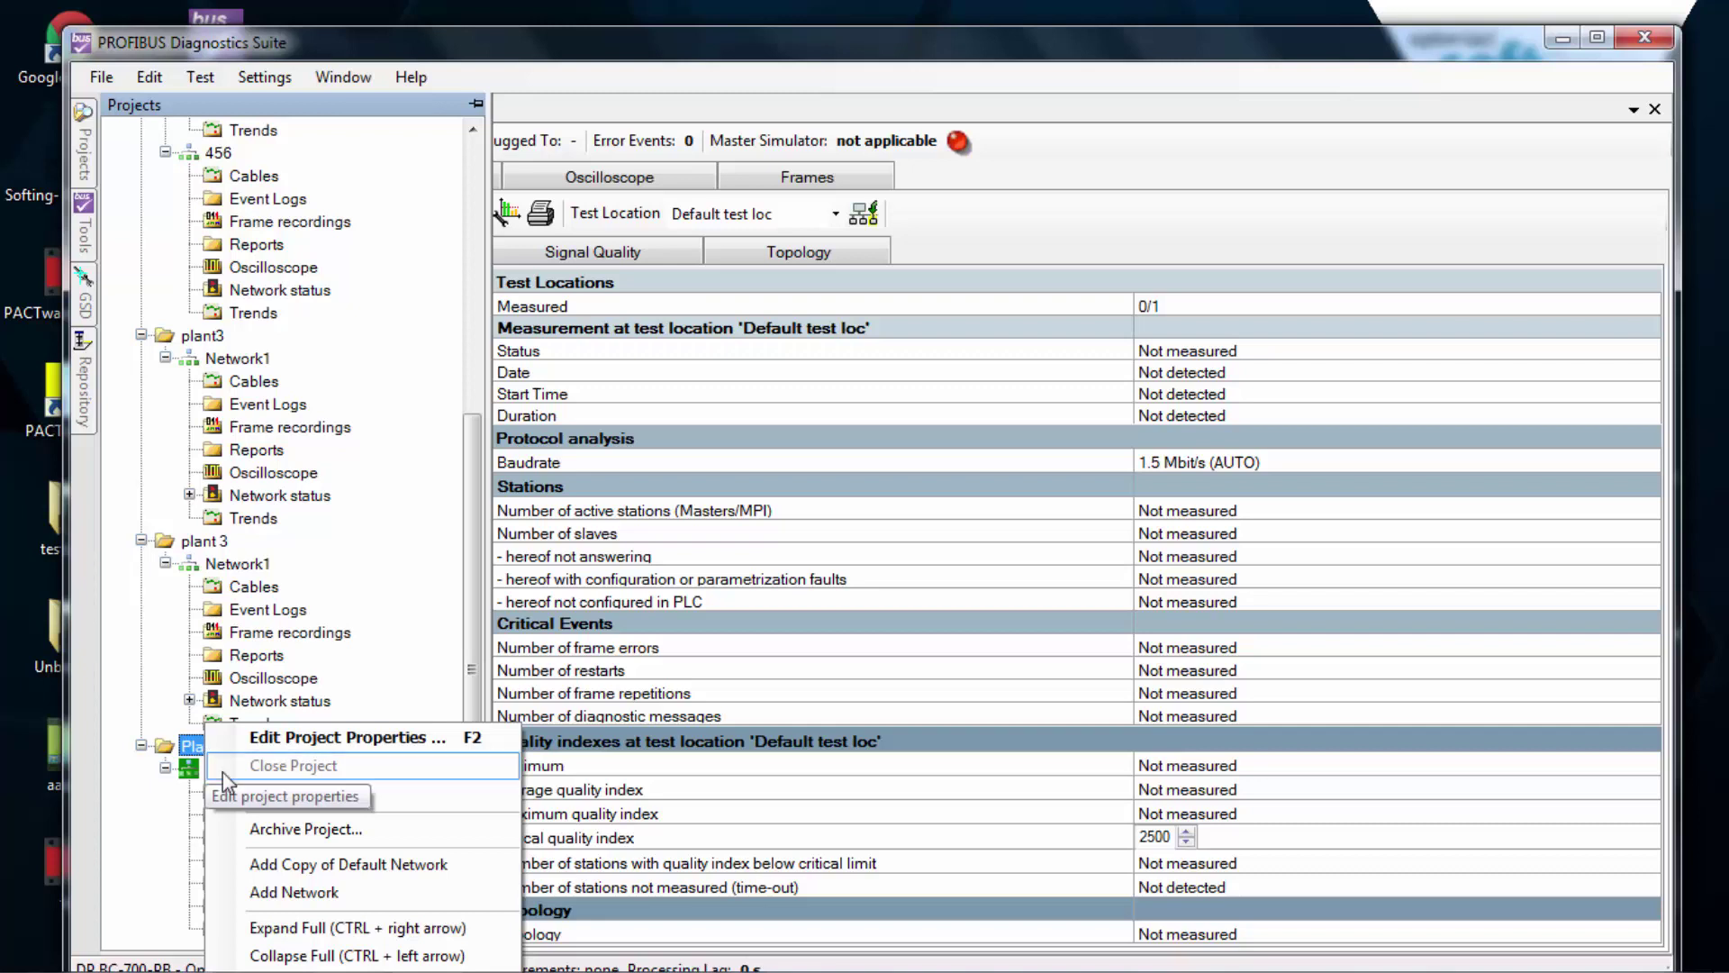
{"action": "left_click", "coordinate": [303, 891]}
{"action": "type", "text": "Be"}
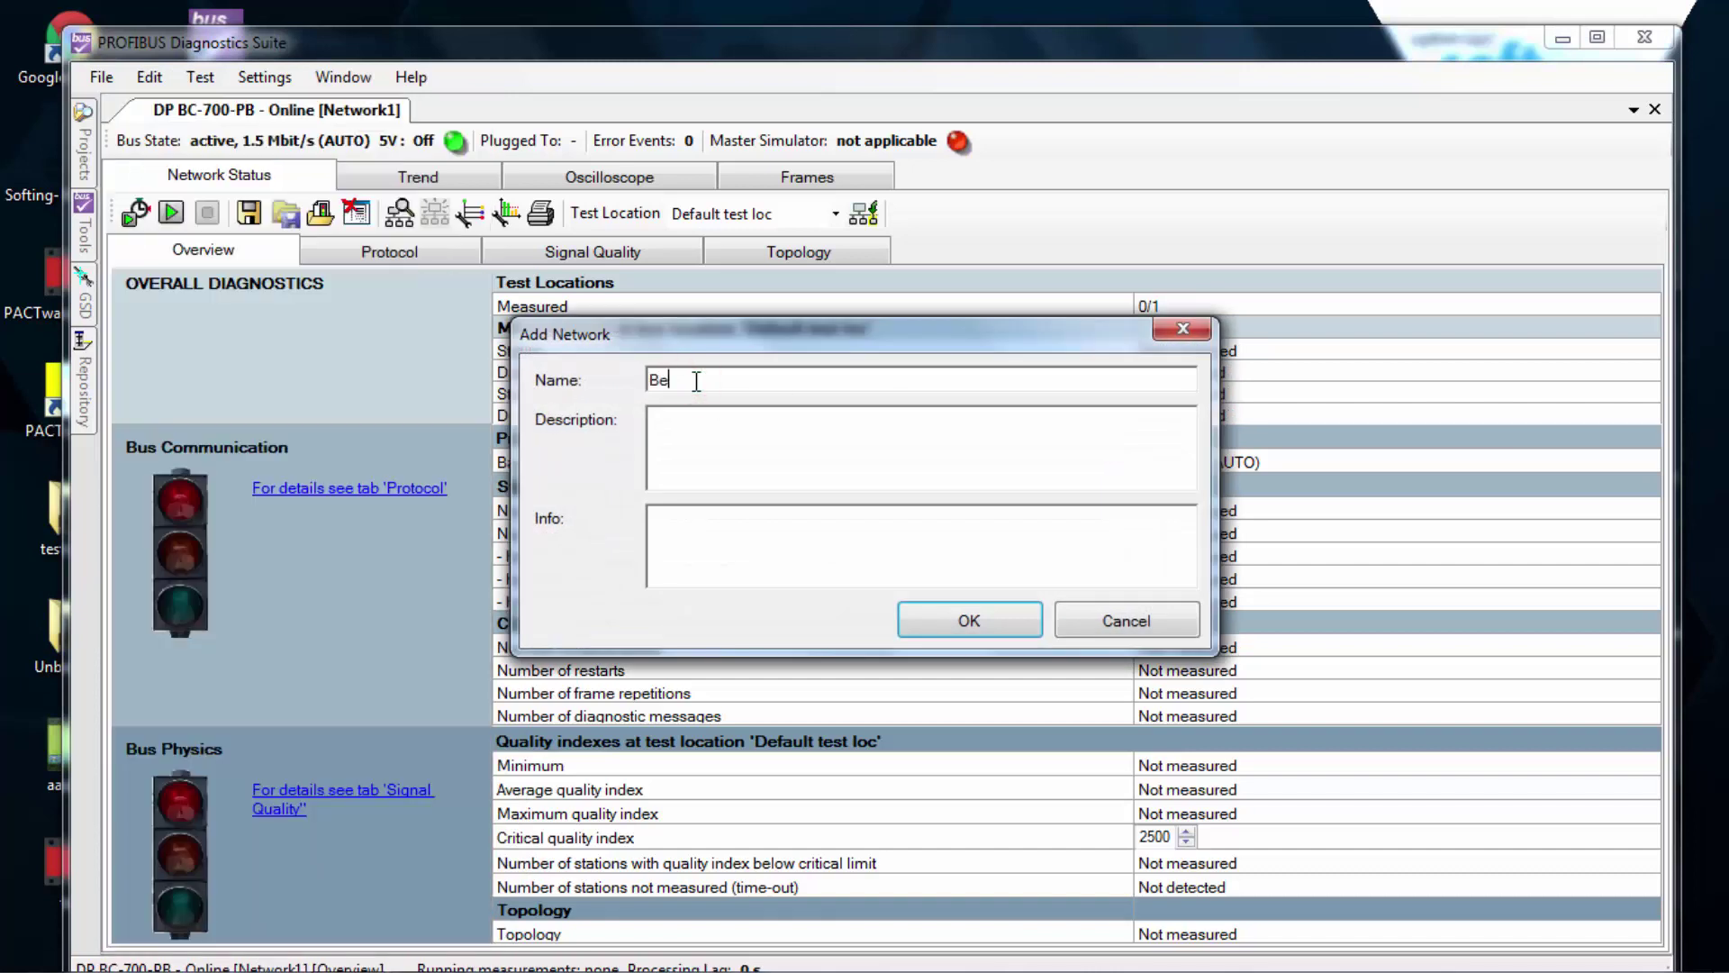
{"action": "type", "text": "hind Repeater"}
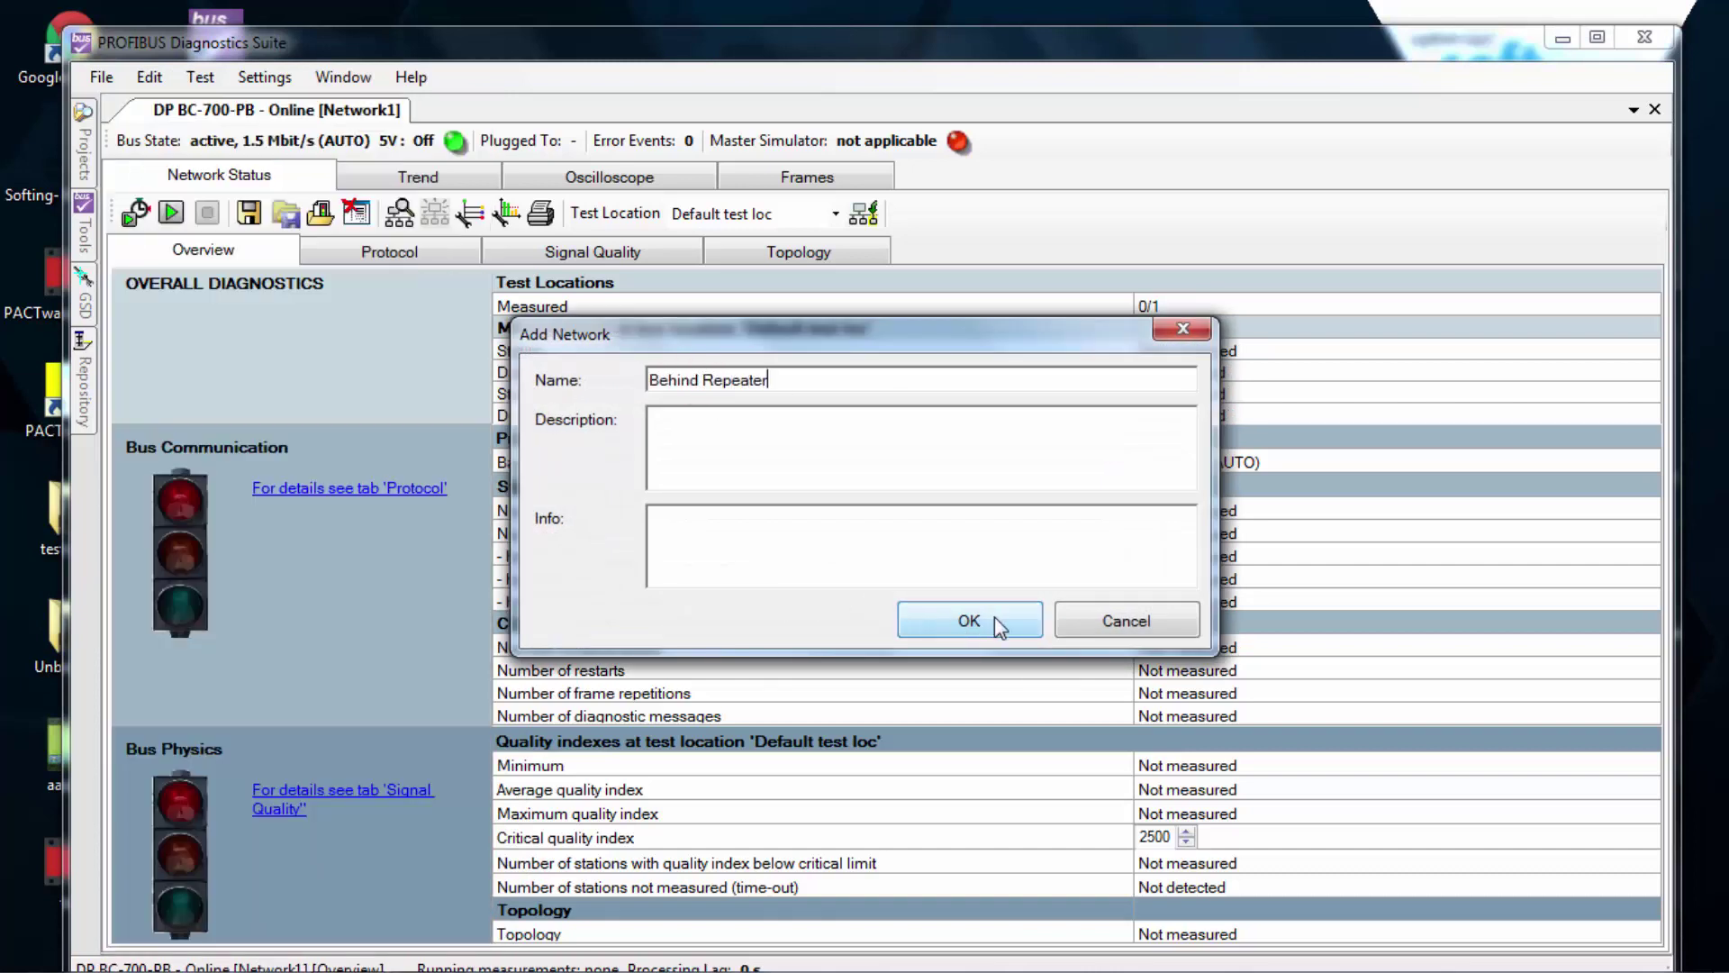
{"action": "left_click", "coordinate": [995, 621]}
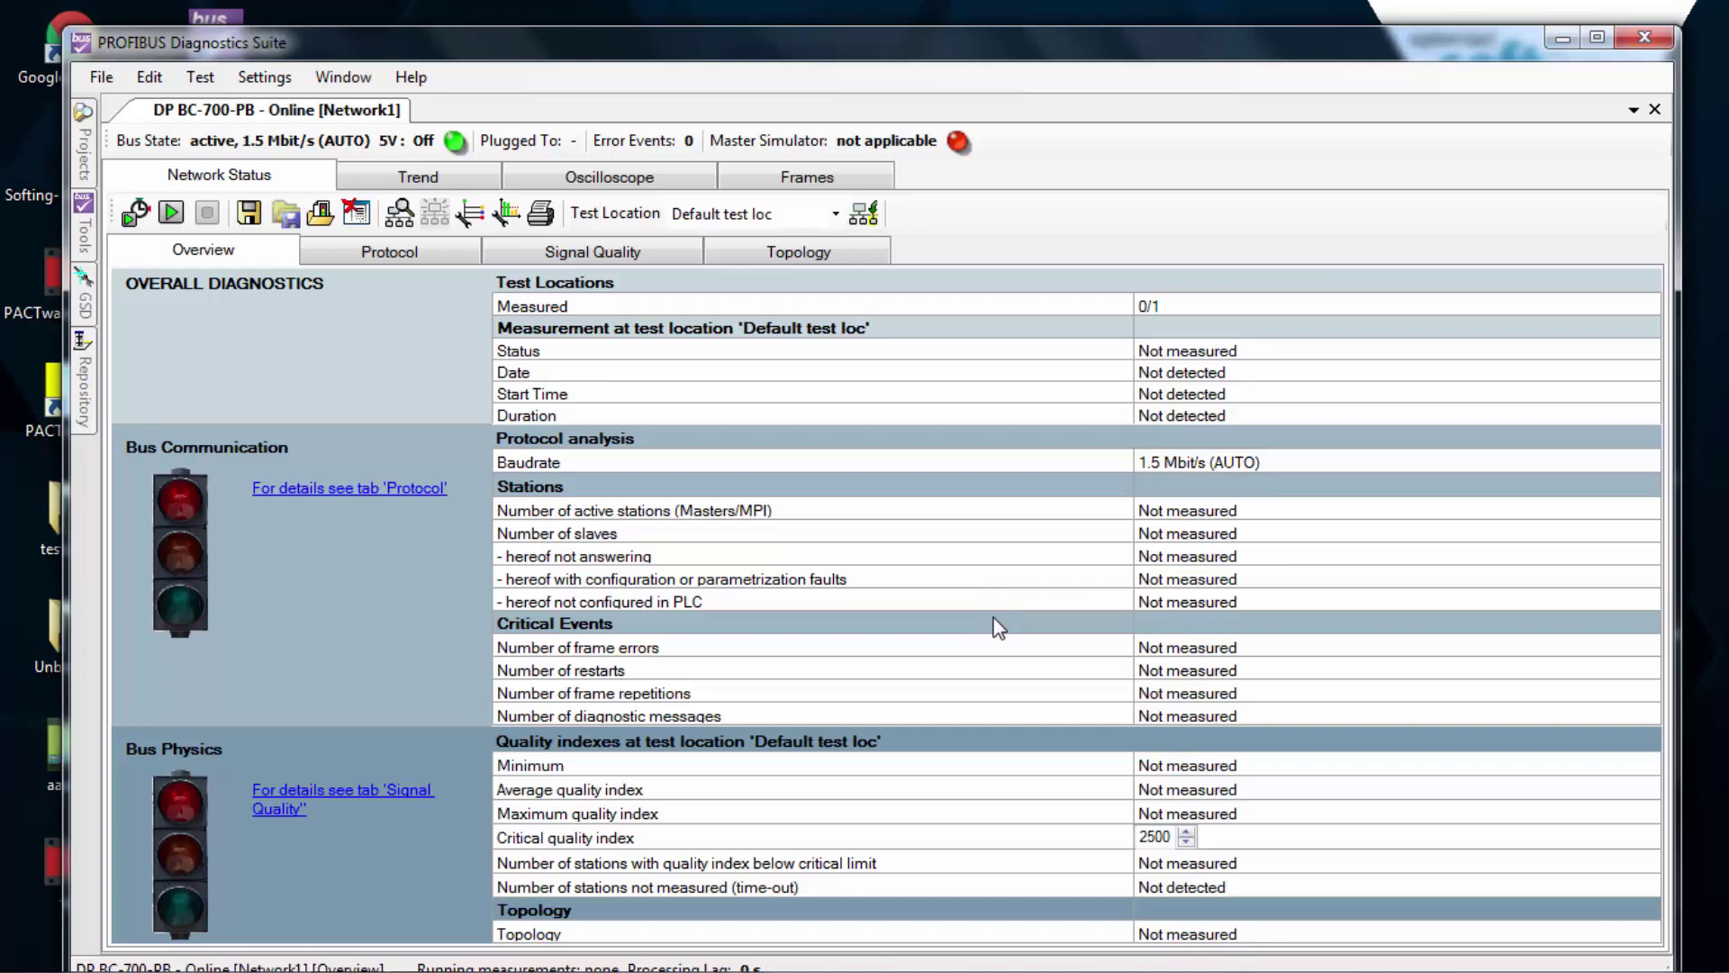
Enter test locations 'Start' and 'End' for Network1 in the Test Locations editor.
{"action": "left_click", "coordinate": [863, 213]}
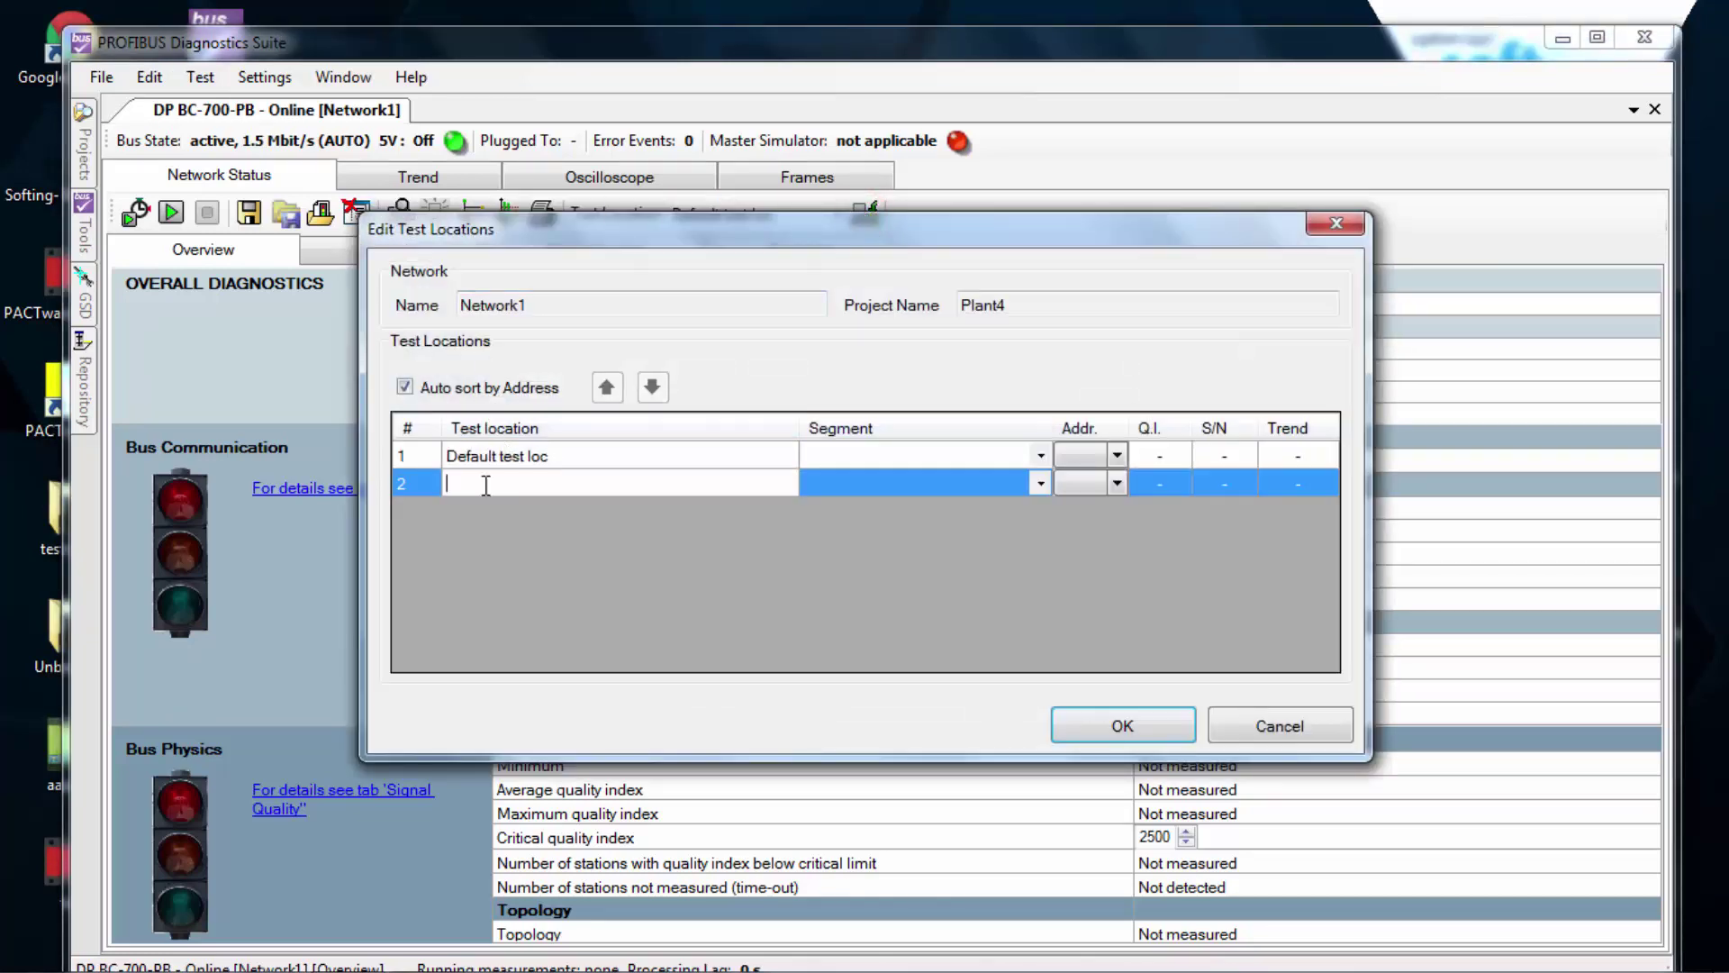
{"action": "left_click", "coordinate": [484, 483]}
{"action": "type", "text": "Start"}
{"action": "left_click", "coordinate": [488, 509]}
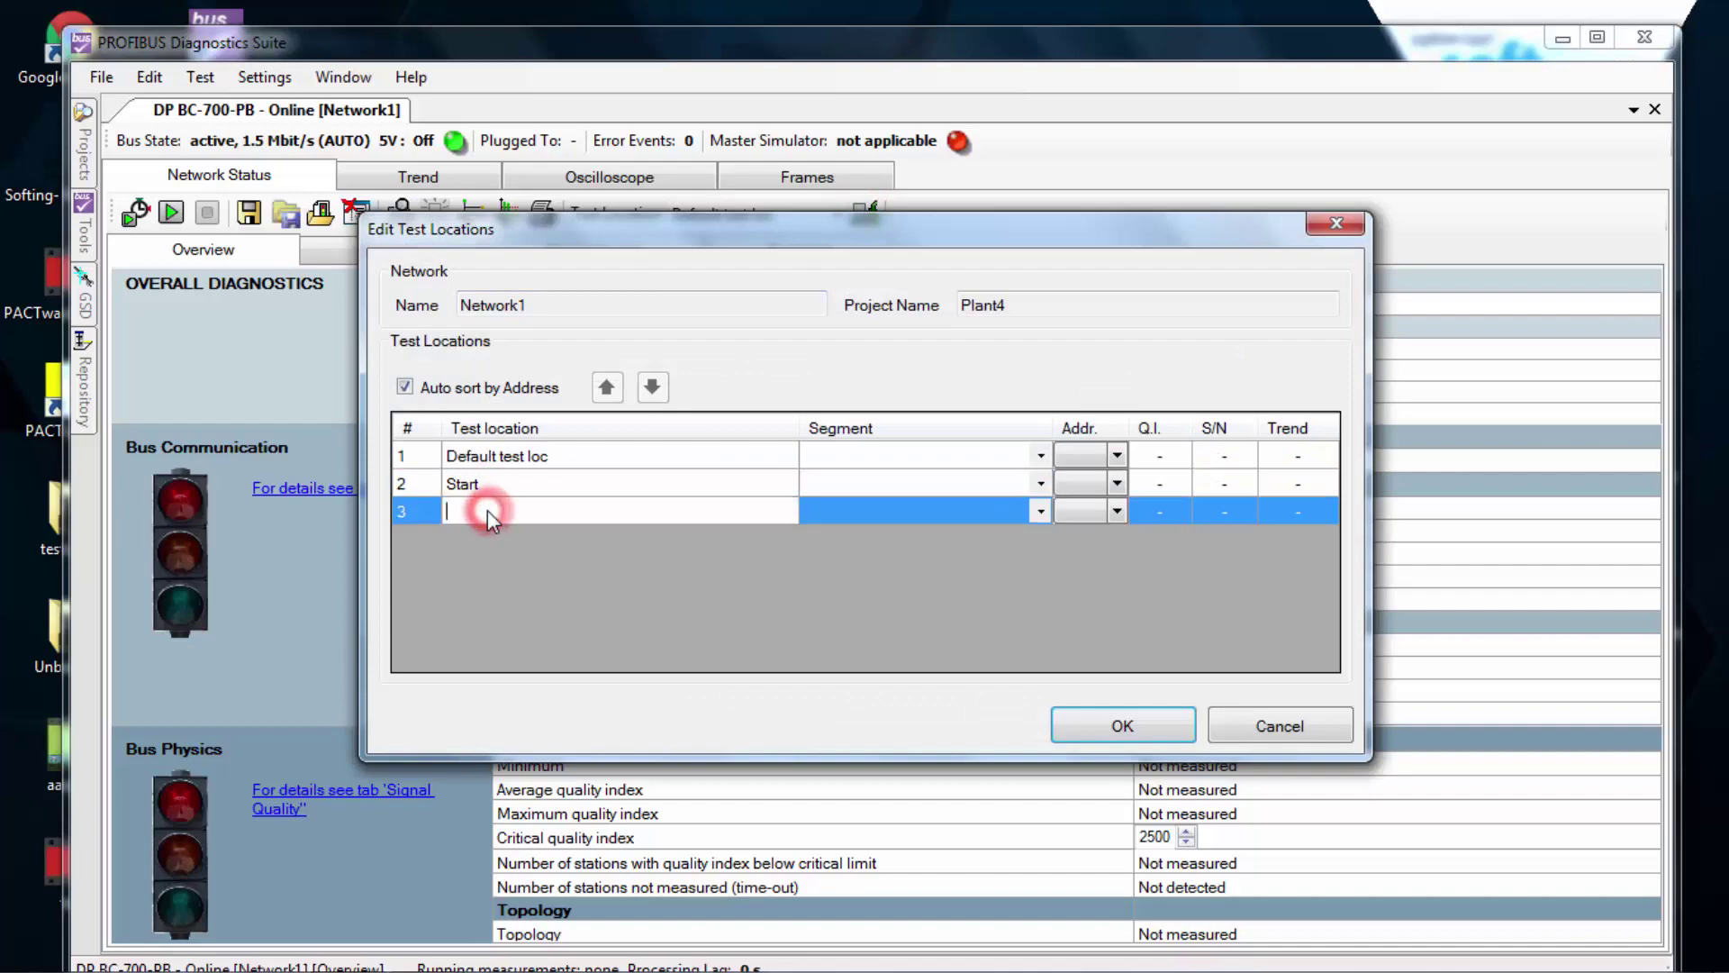
{"action": "type", "text": "E"}
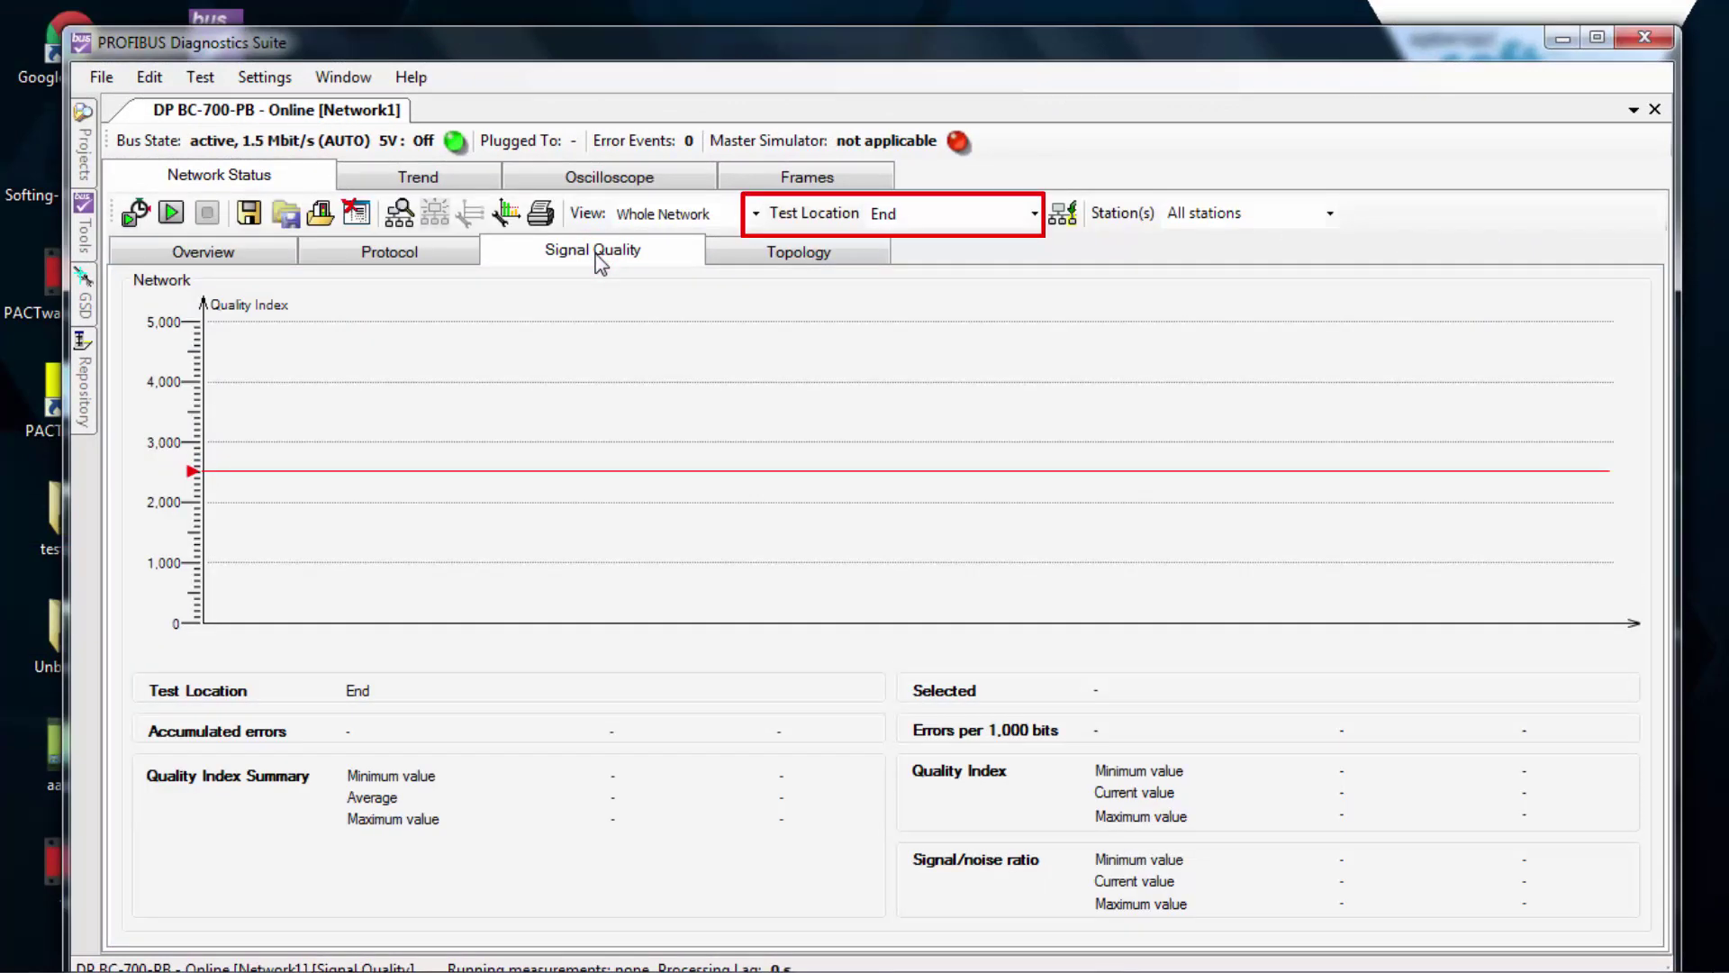
Run and stop a signal quality measurement at the Start test location.
{"action": "left_click", "coordinate": [1032, 212]}
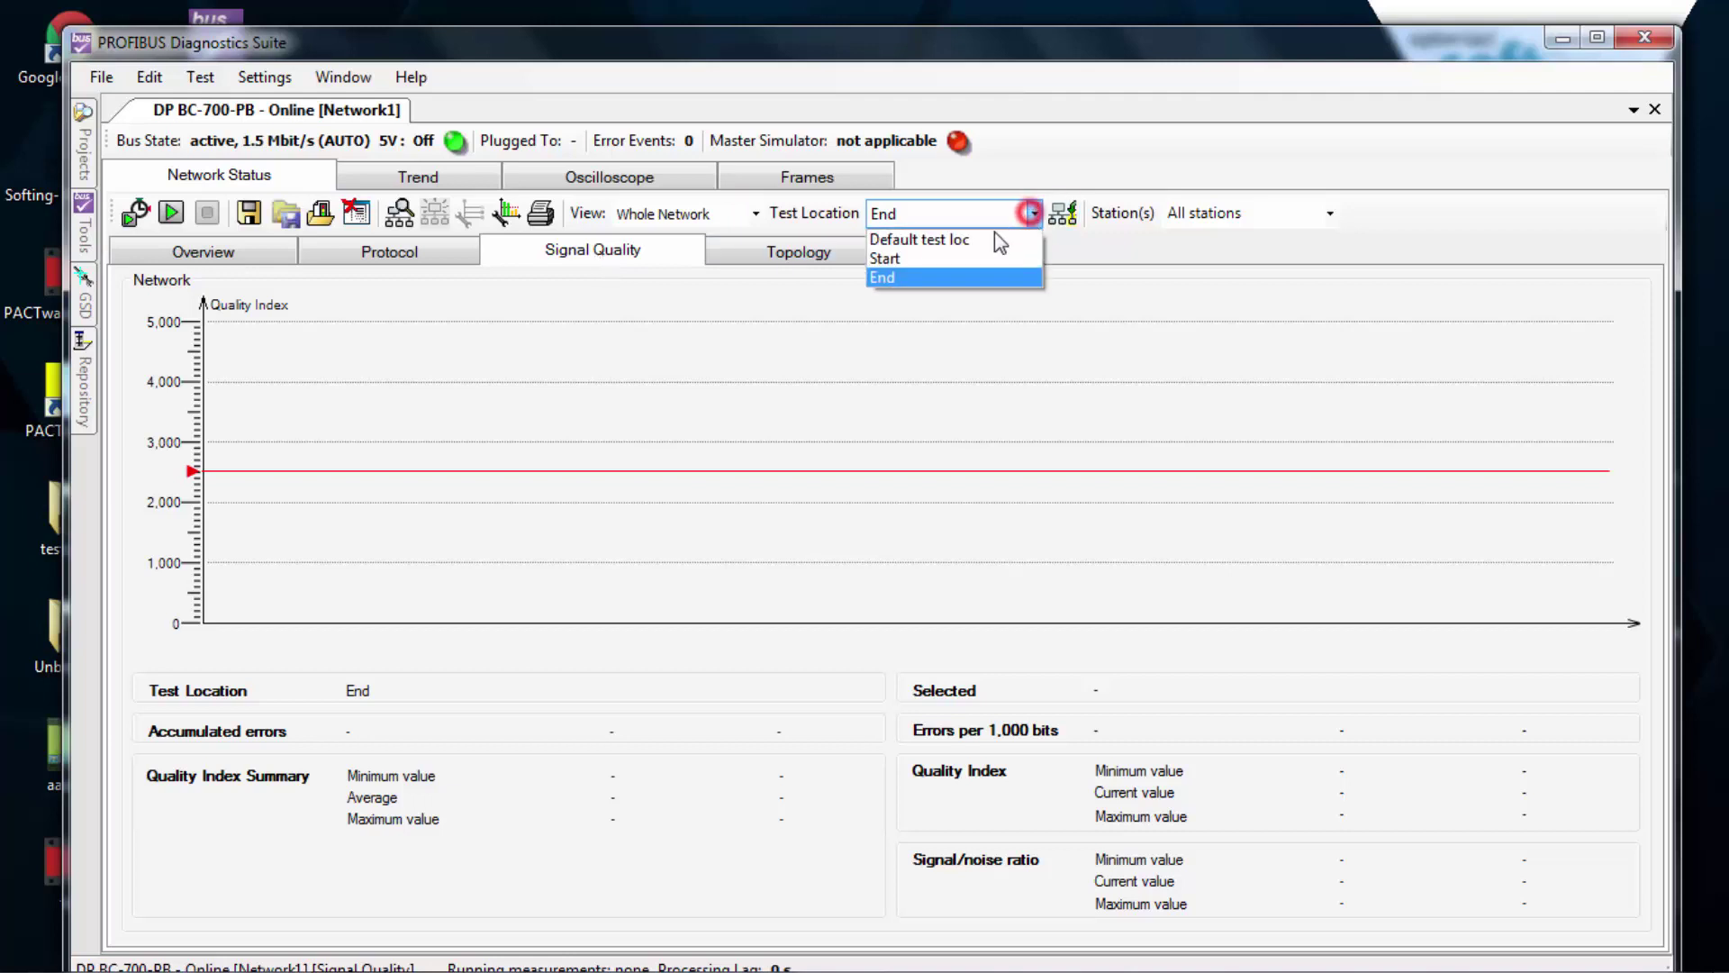
{"action": "left_click", "coordinate": [898, 259]}
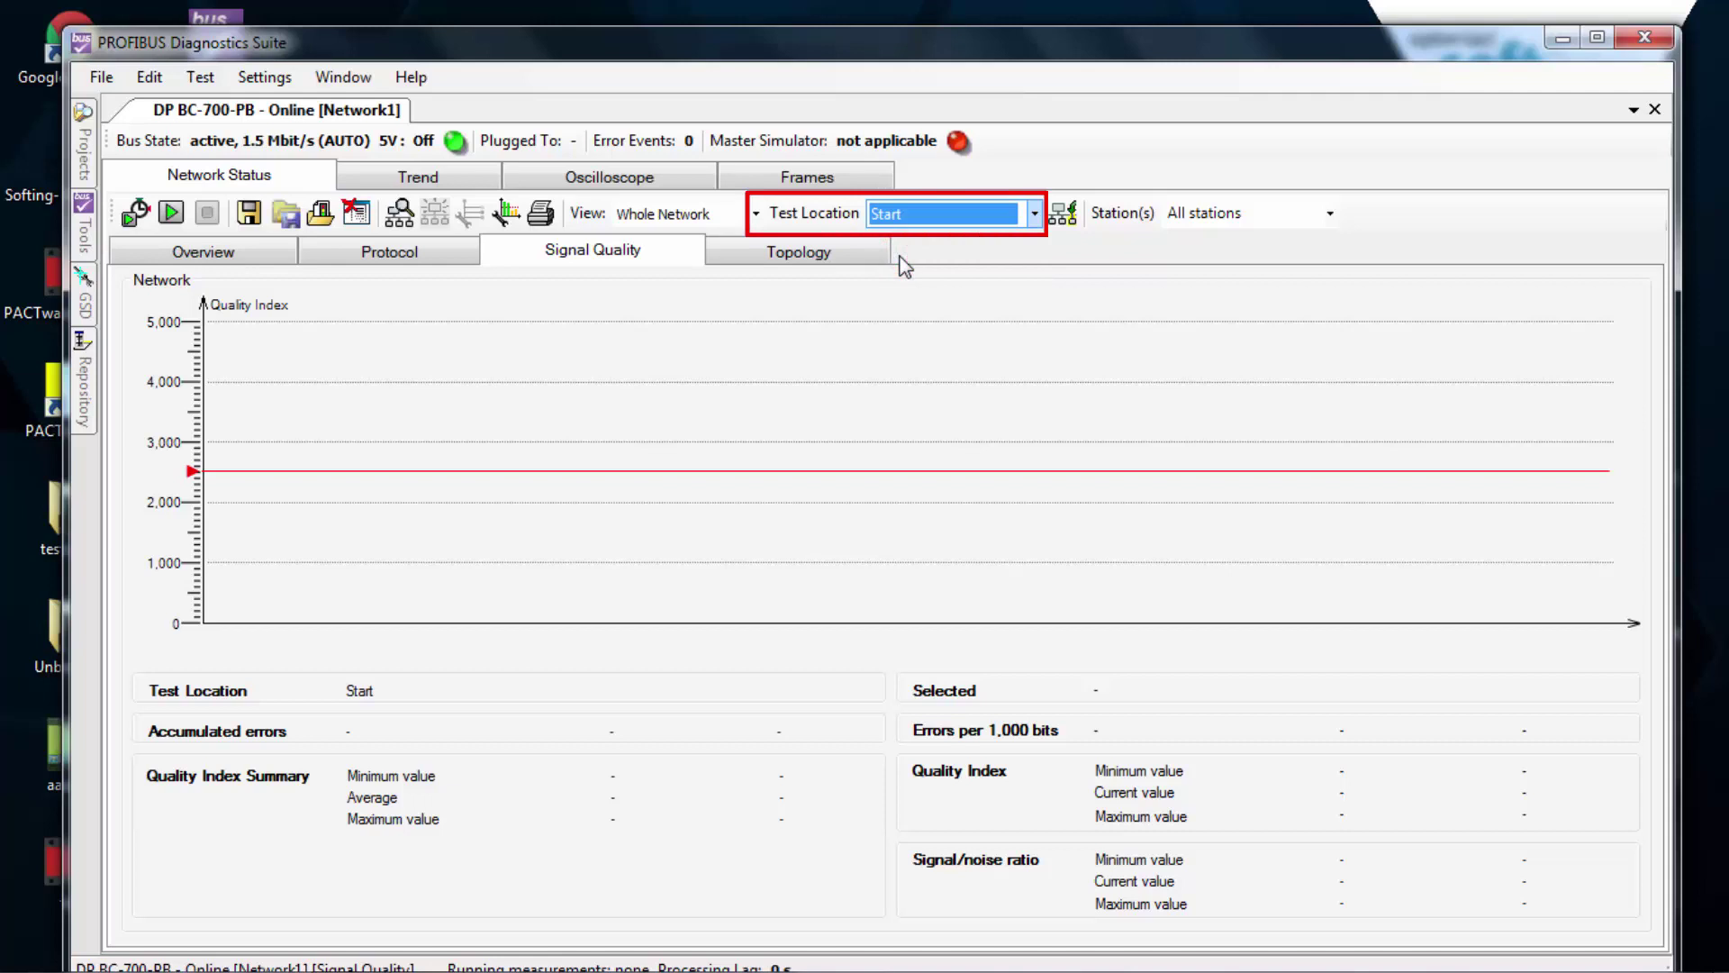
{"action": "left_click", "coordinate": [171, 214]}
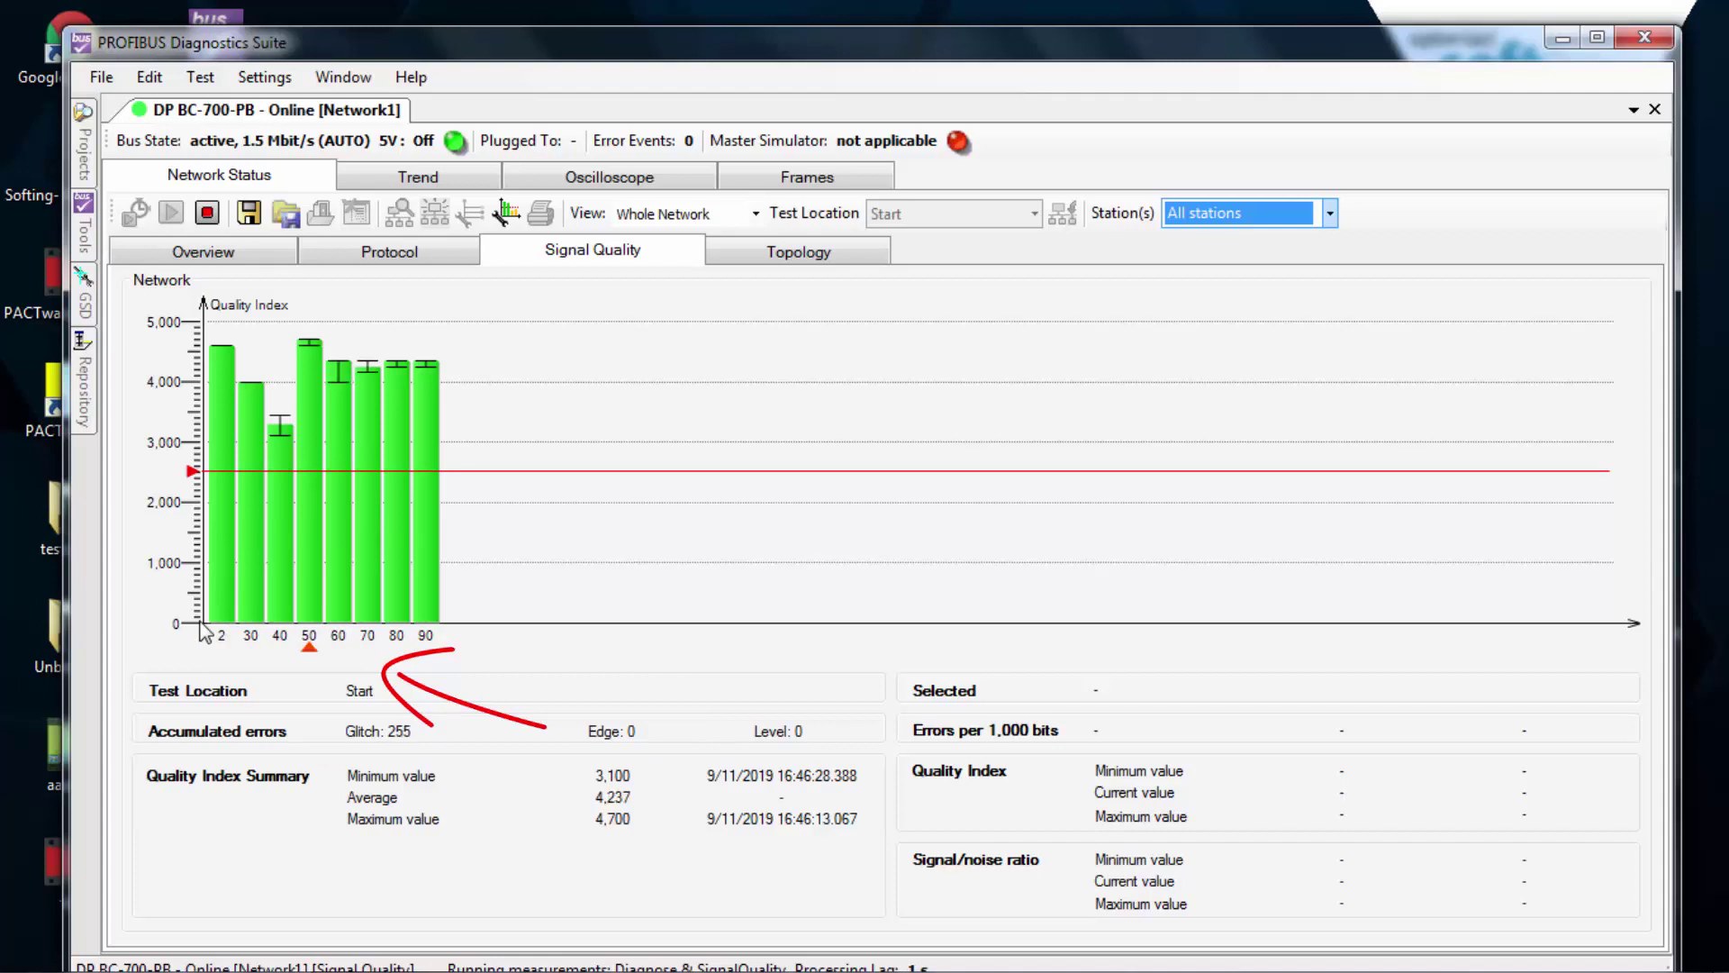
{"action": "left_click", "coordinate": [208, 216]}
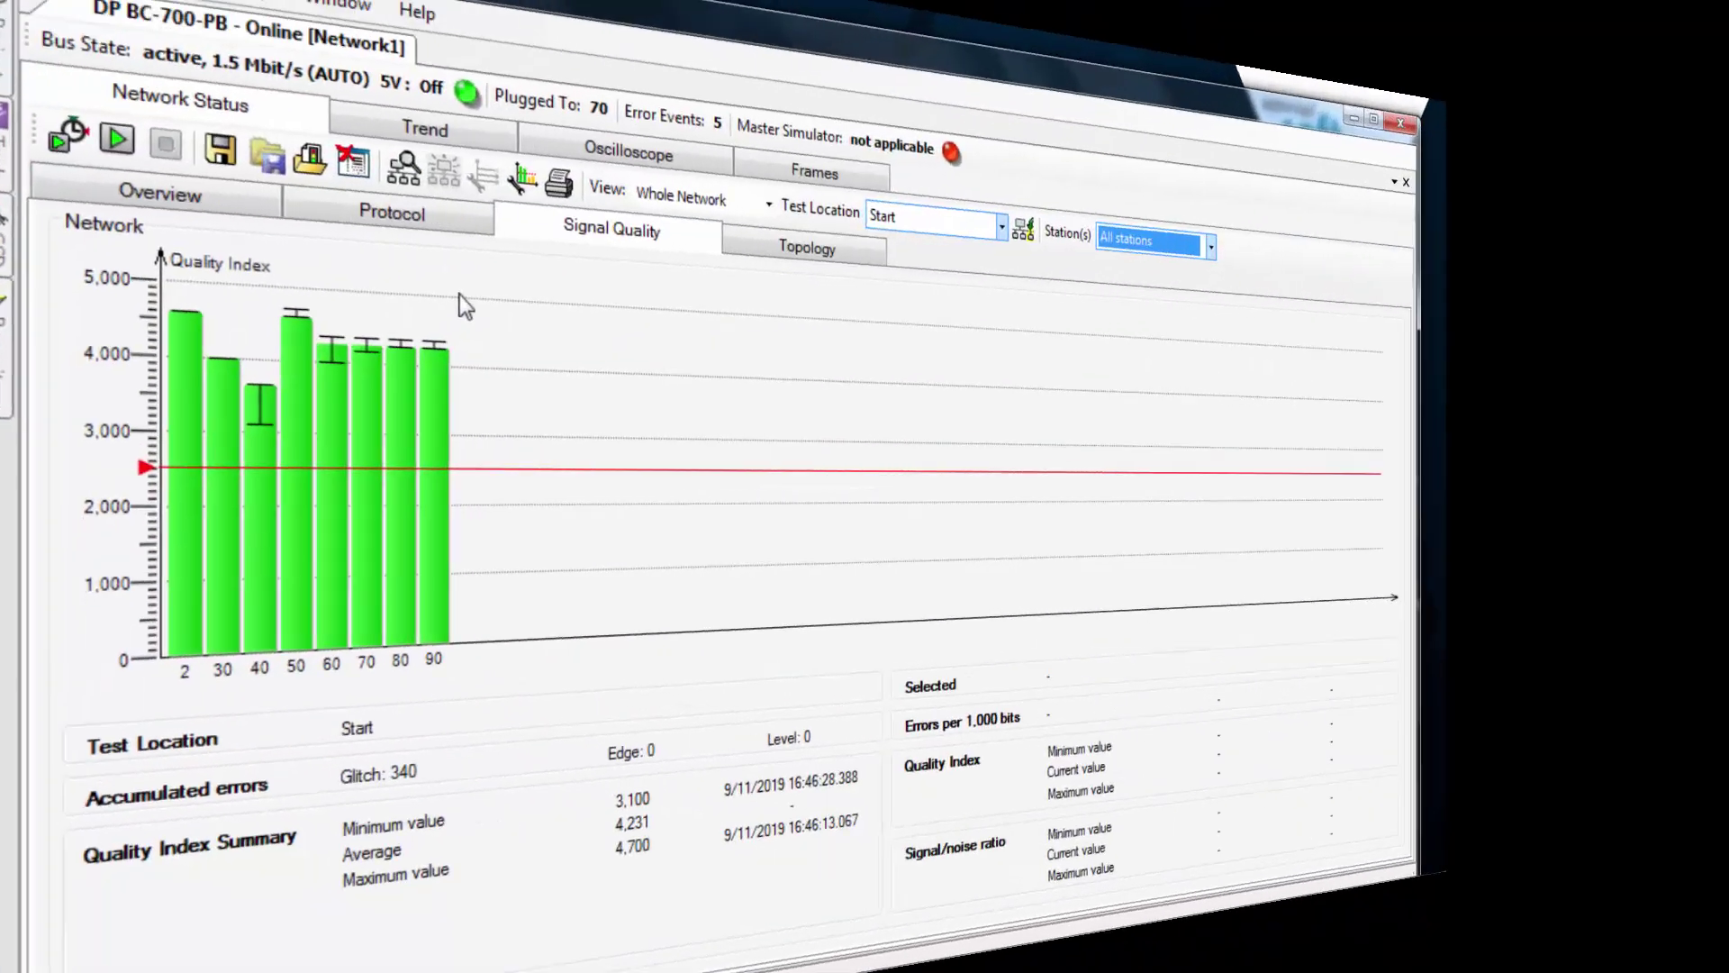
Run and stop a signal quality measurement at the End test location.
{"action": "left_click", "coordinate": [1033, 211]}
{"action": "left_click", "coordinate": [916, 285]}
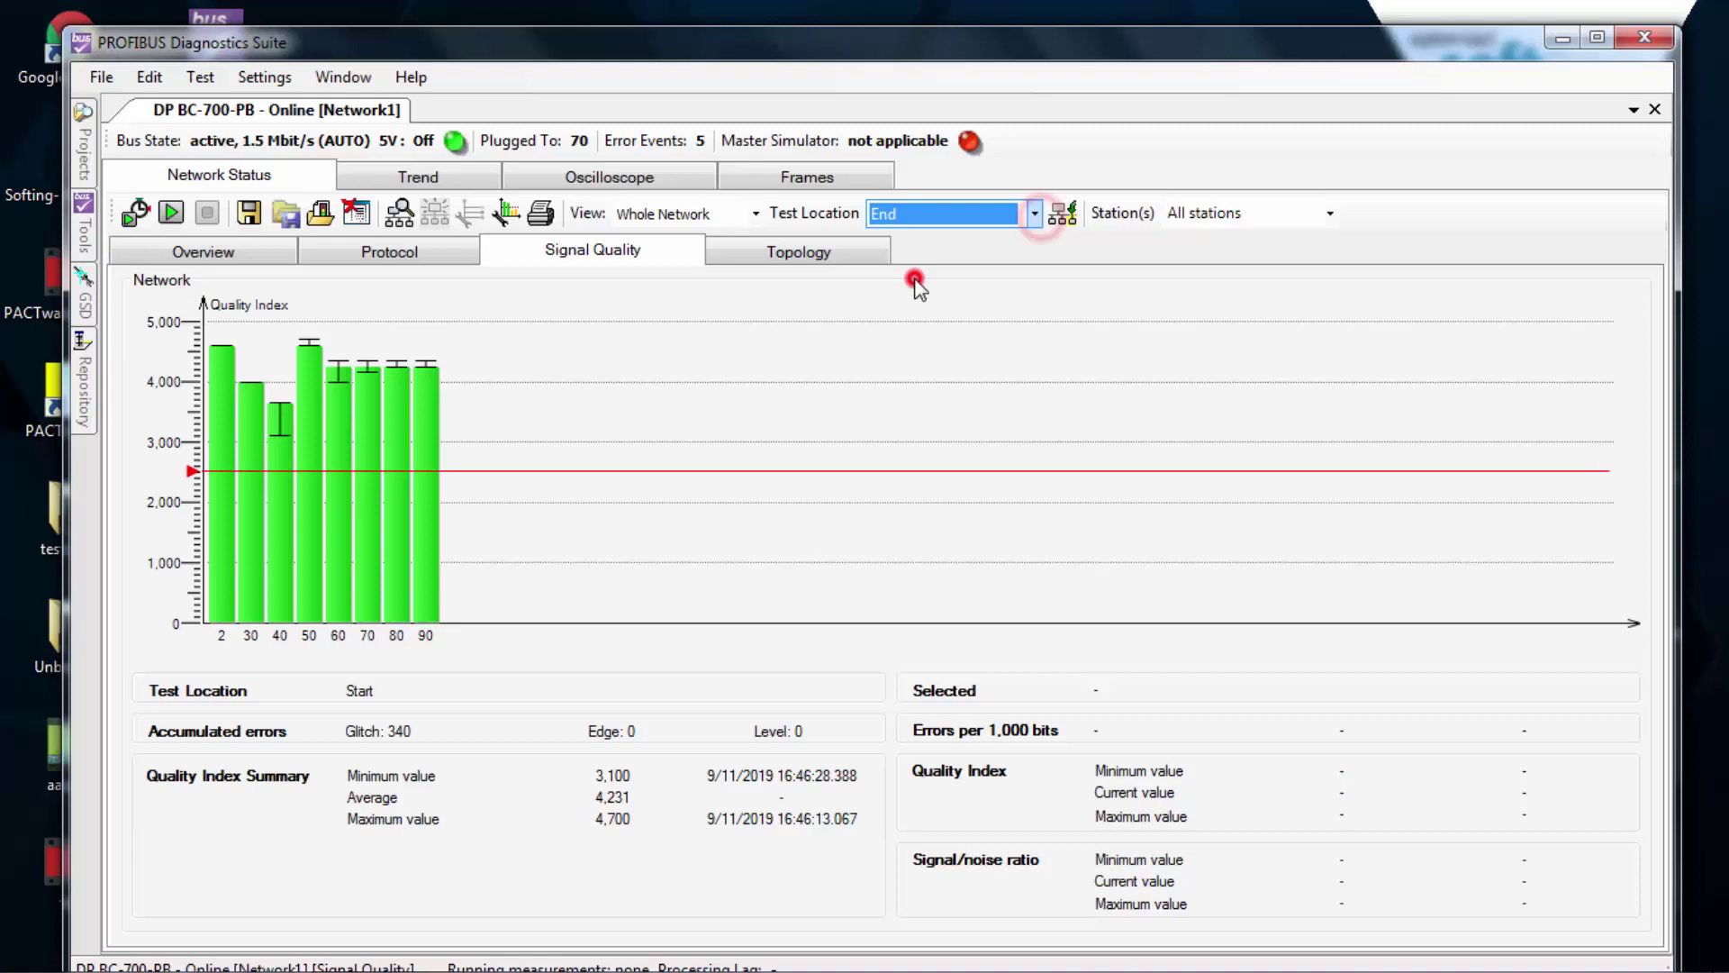
{"action": "left_click", "coordinate": [172, 213]}
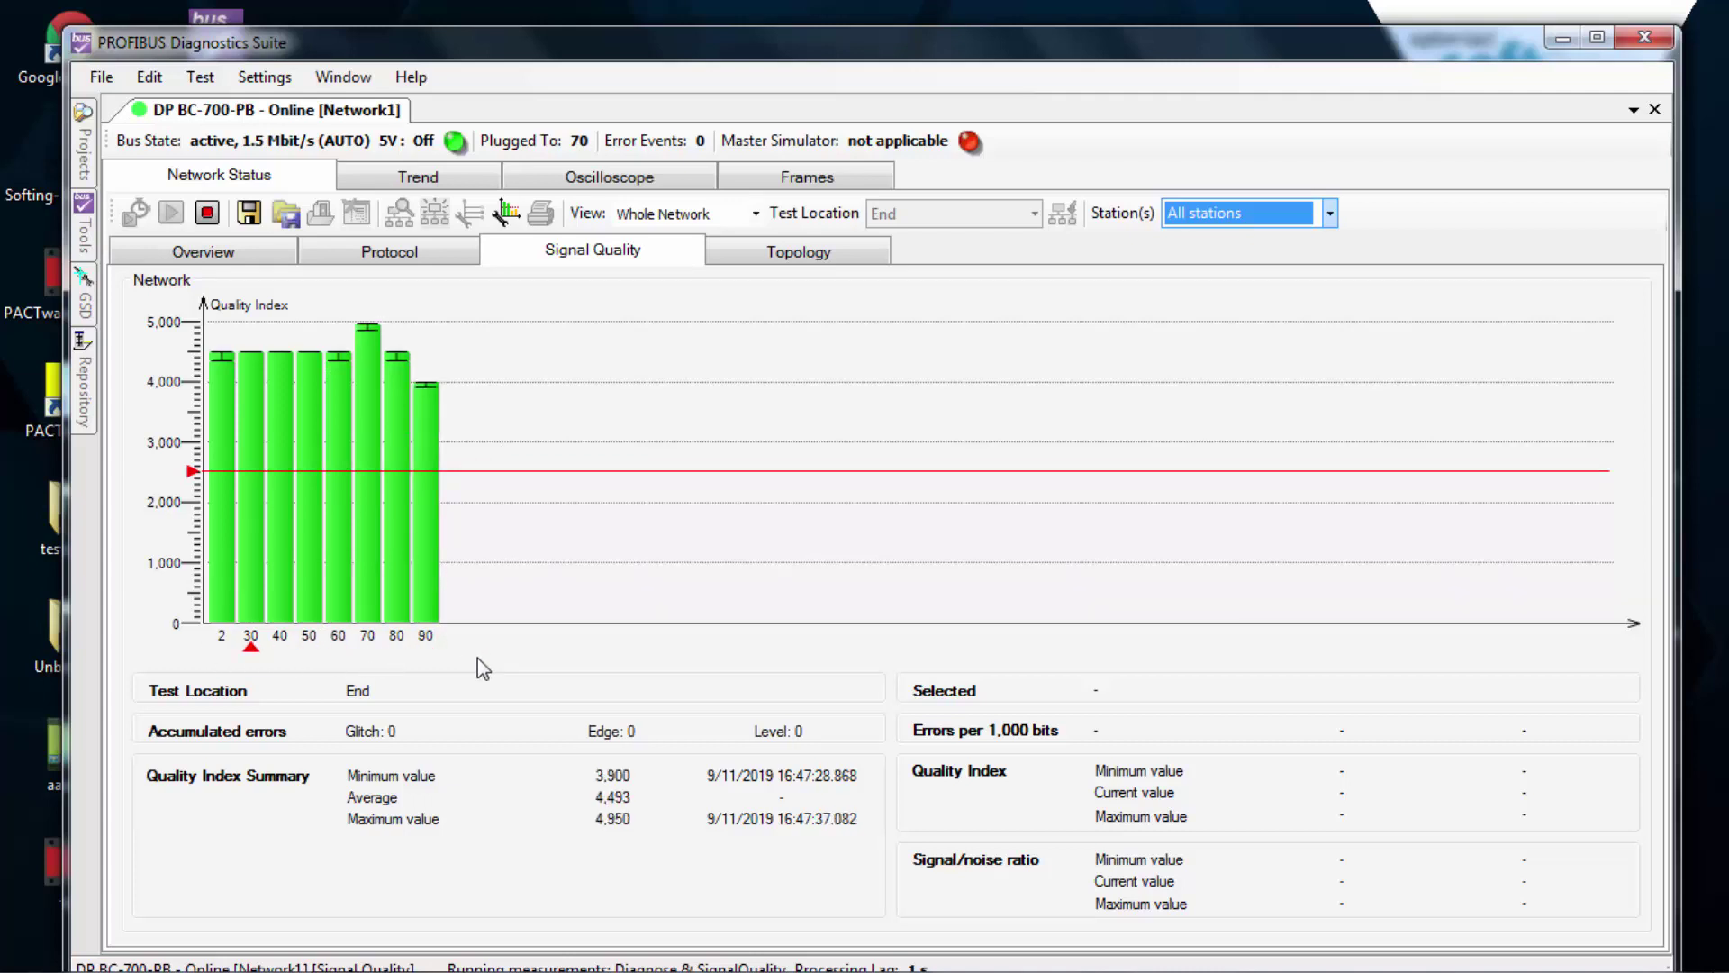
{"action": "left_click", "coordinate": [210, 216]}
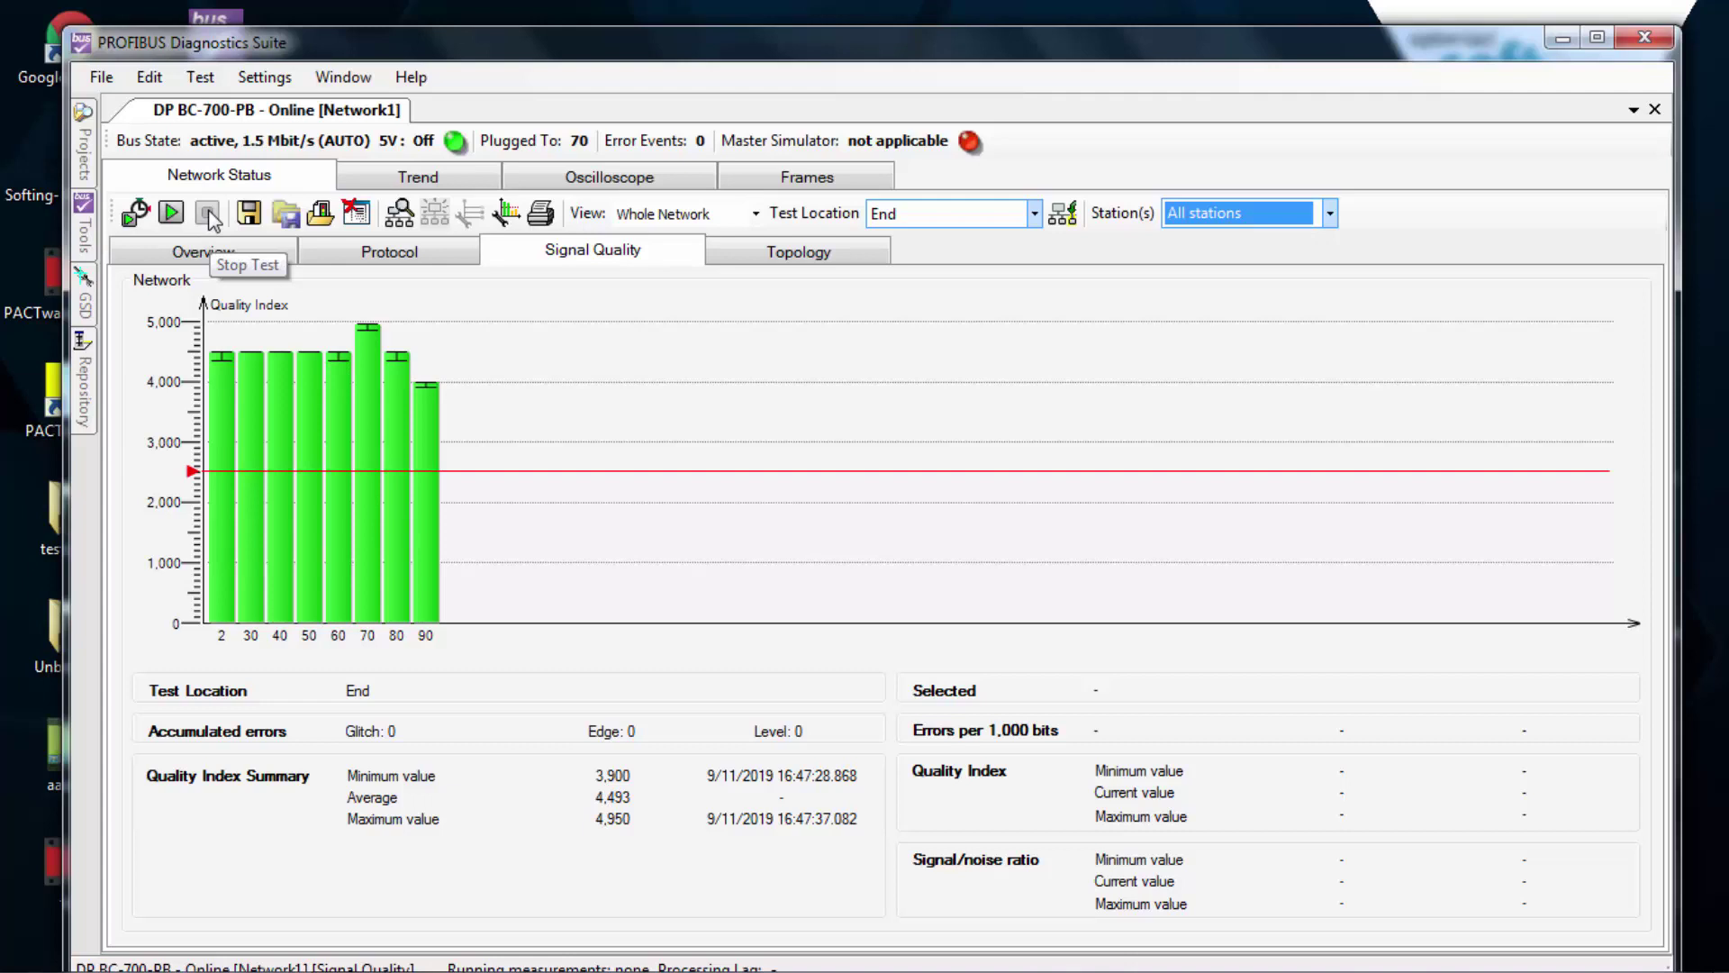
Save the measured network status with Test > Save Network Status.
{"action": "left_click", "coordinate": [199, 77]}
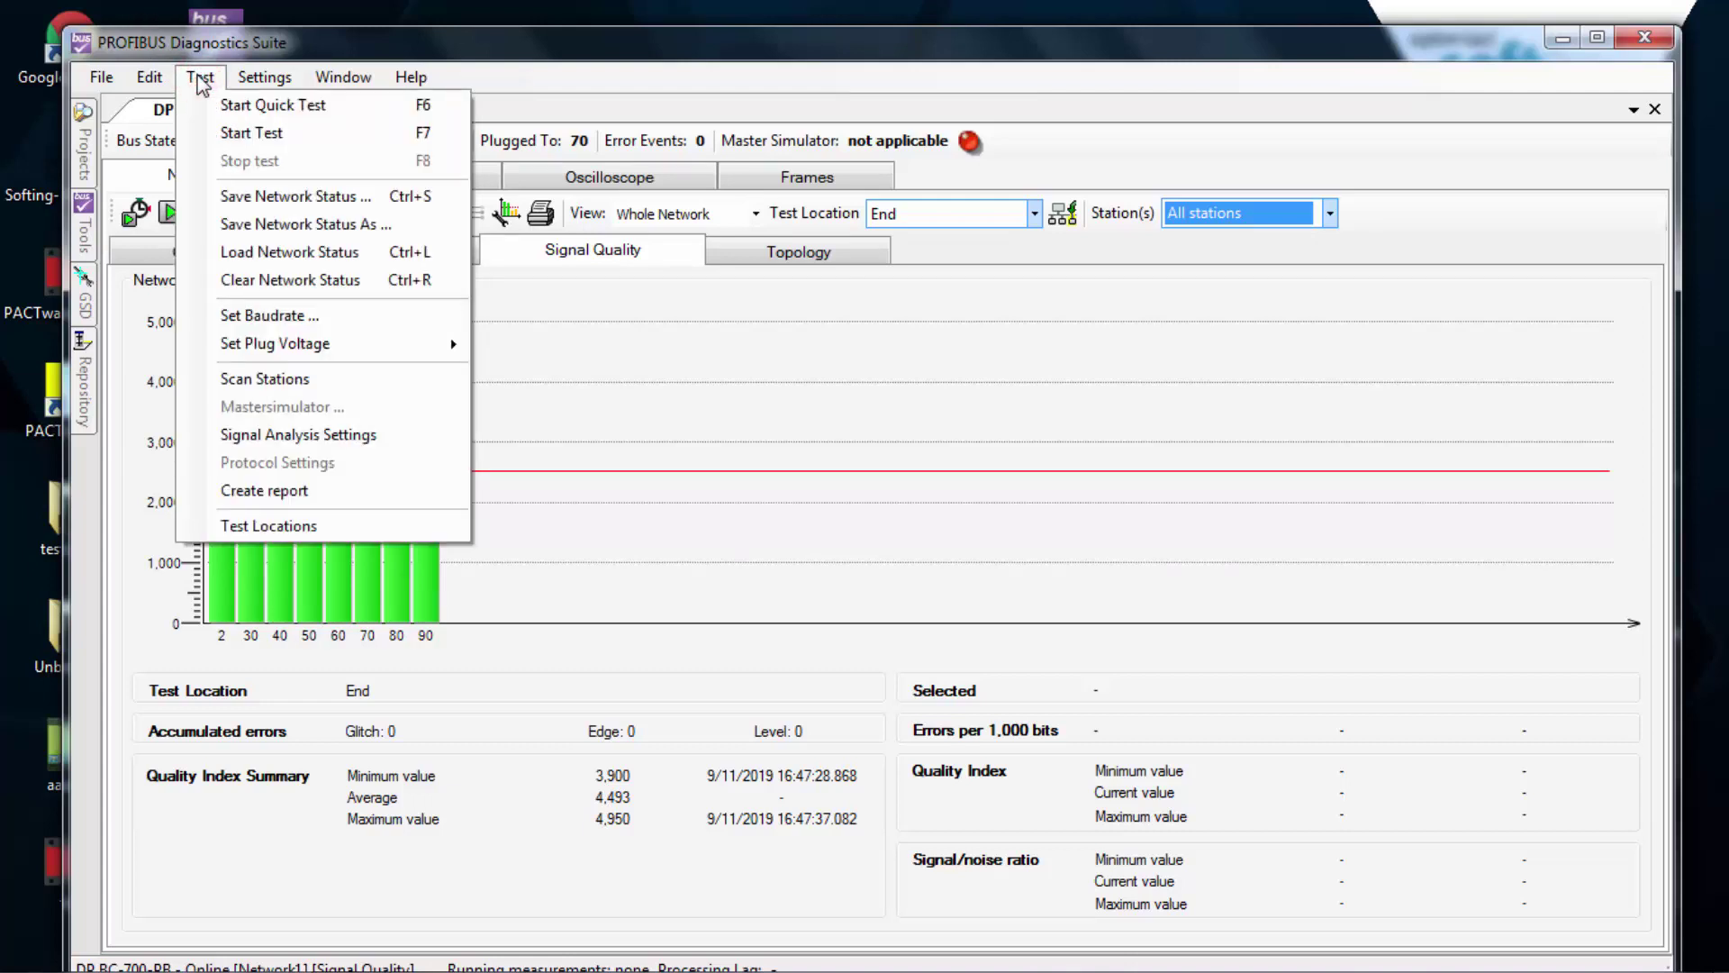
{"action": "left_click", "coordinate": [290, 199]}
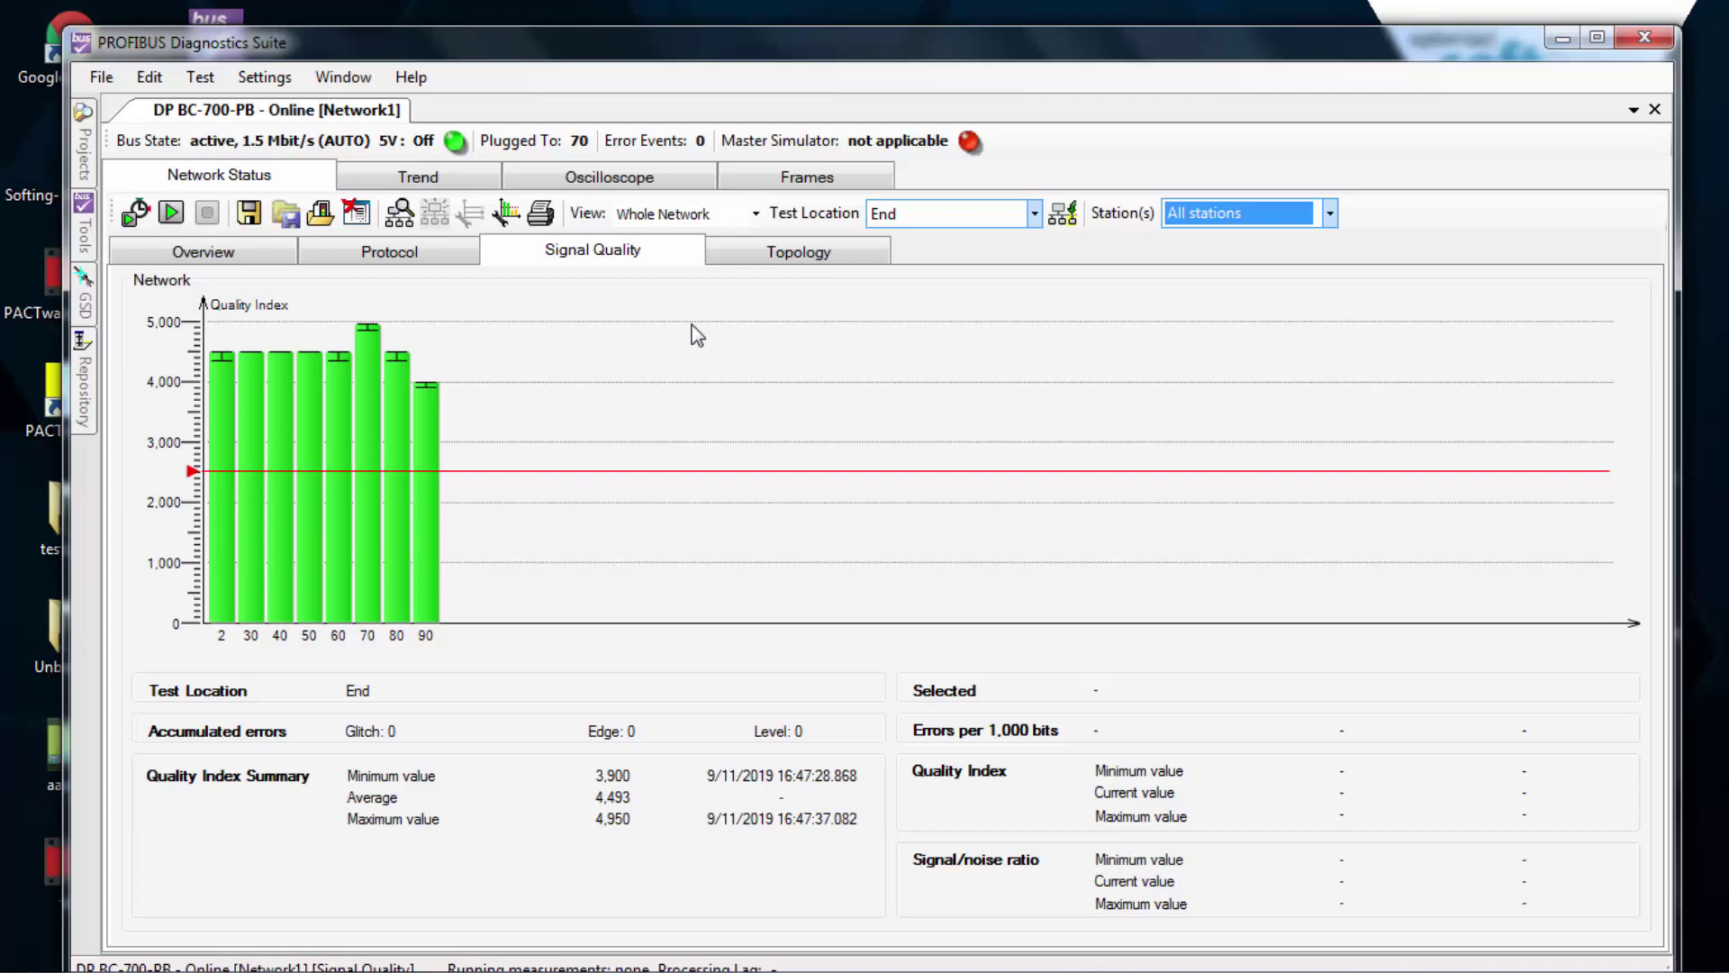
Show the master and slave topology and switch the 5 V plug voltage on.
{"action": "left_click", "coordinate": [770, 253]}
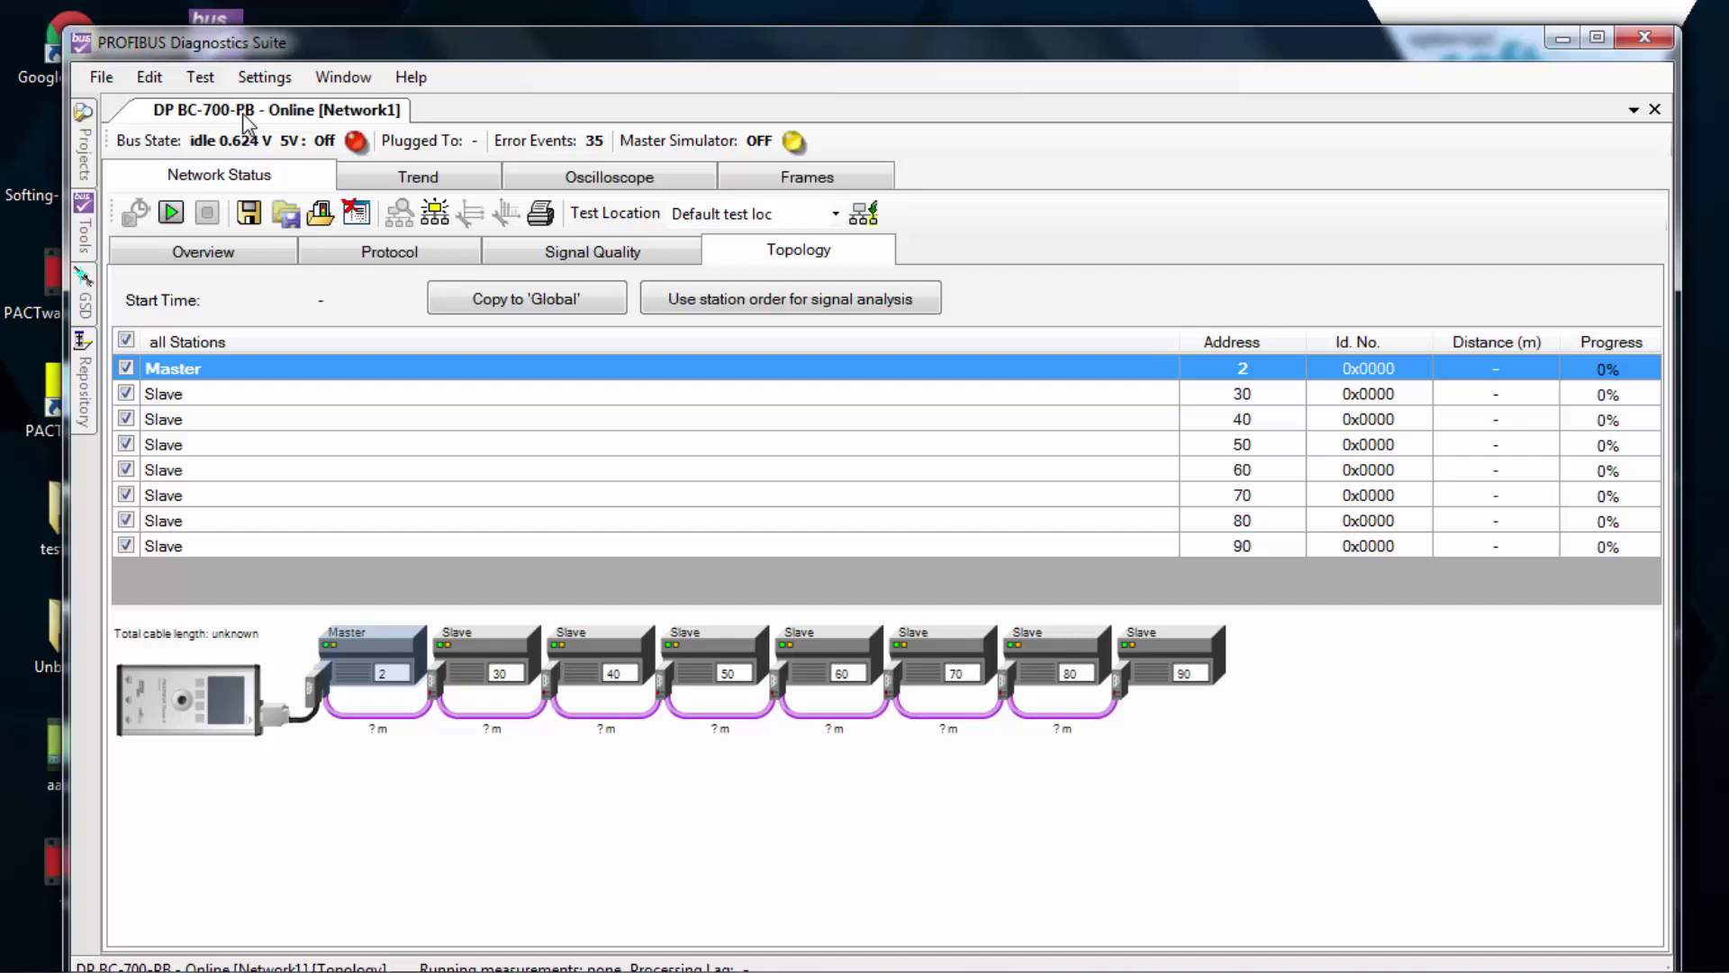
{"action": "left_click", "coordinate": [199, 77]}
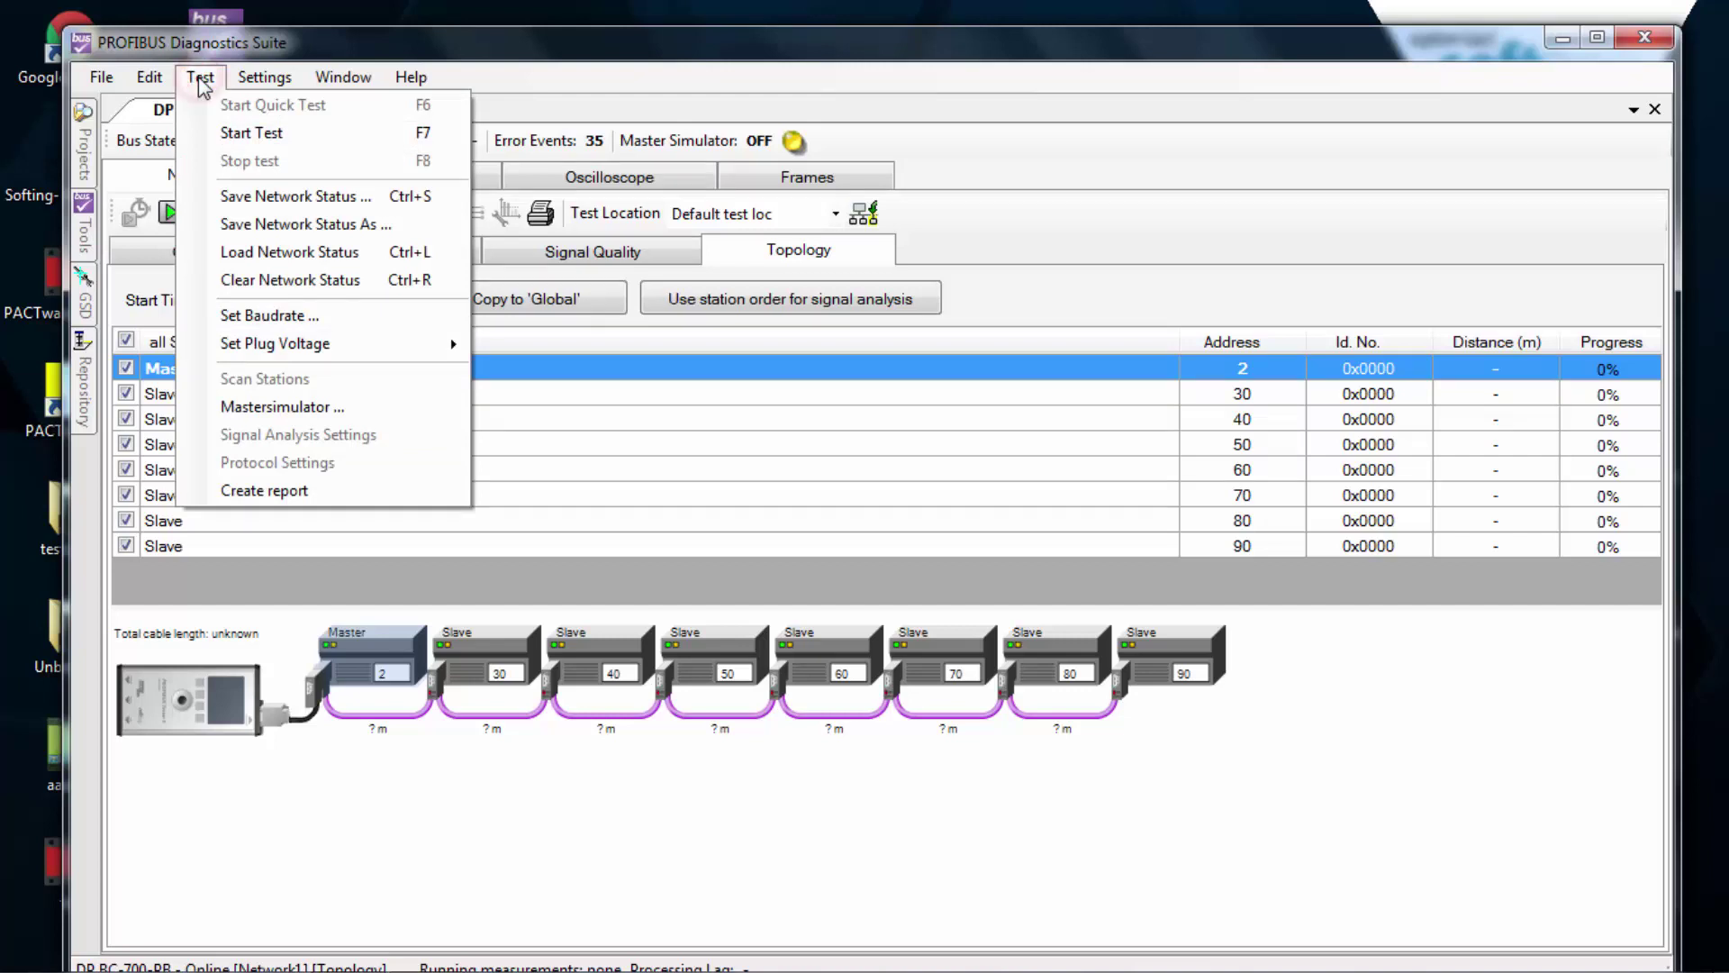
{"action": "mouse_move", "coordinate": [275, 343]}
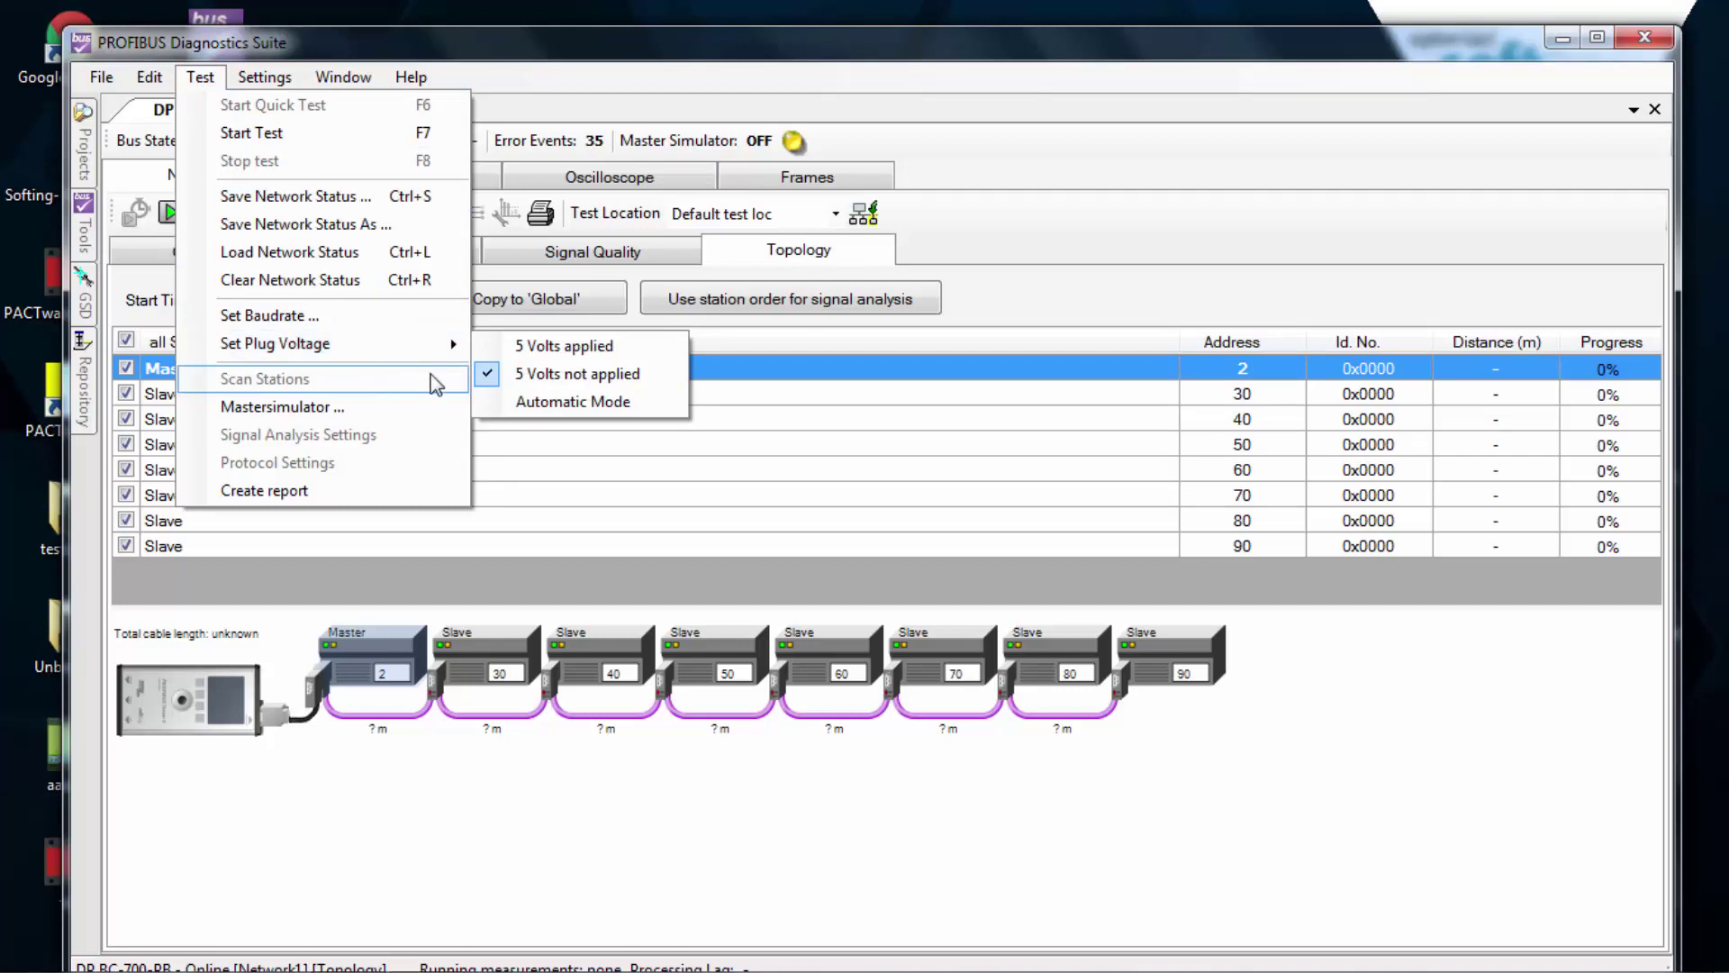
{"action": "left_click", "coordinate": [561, 349]}
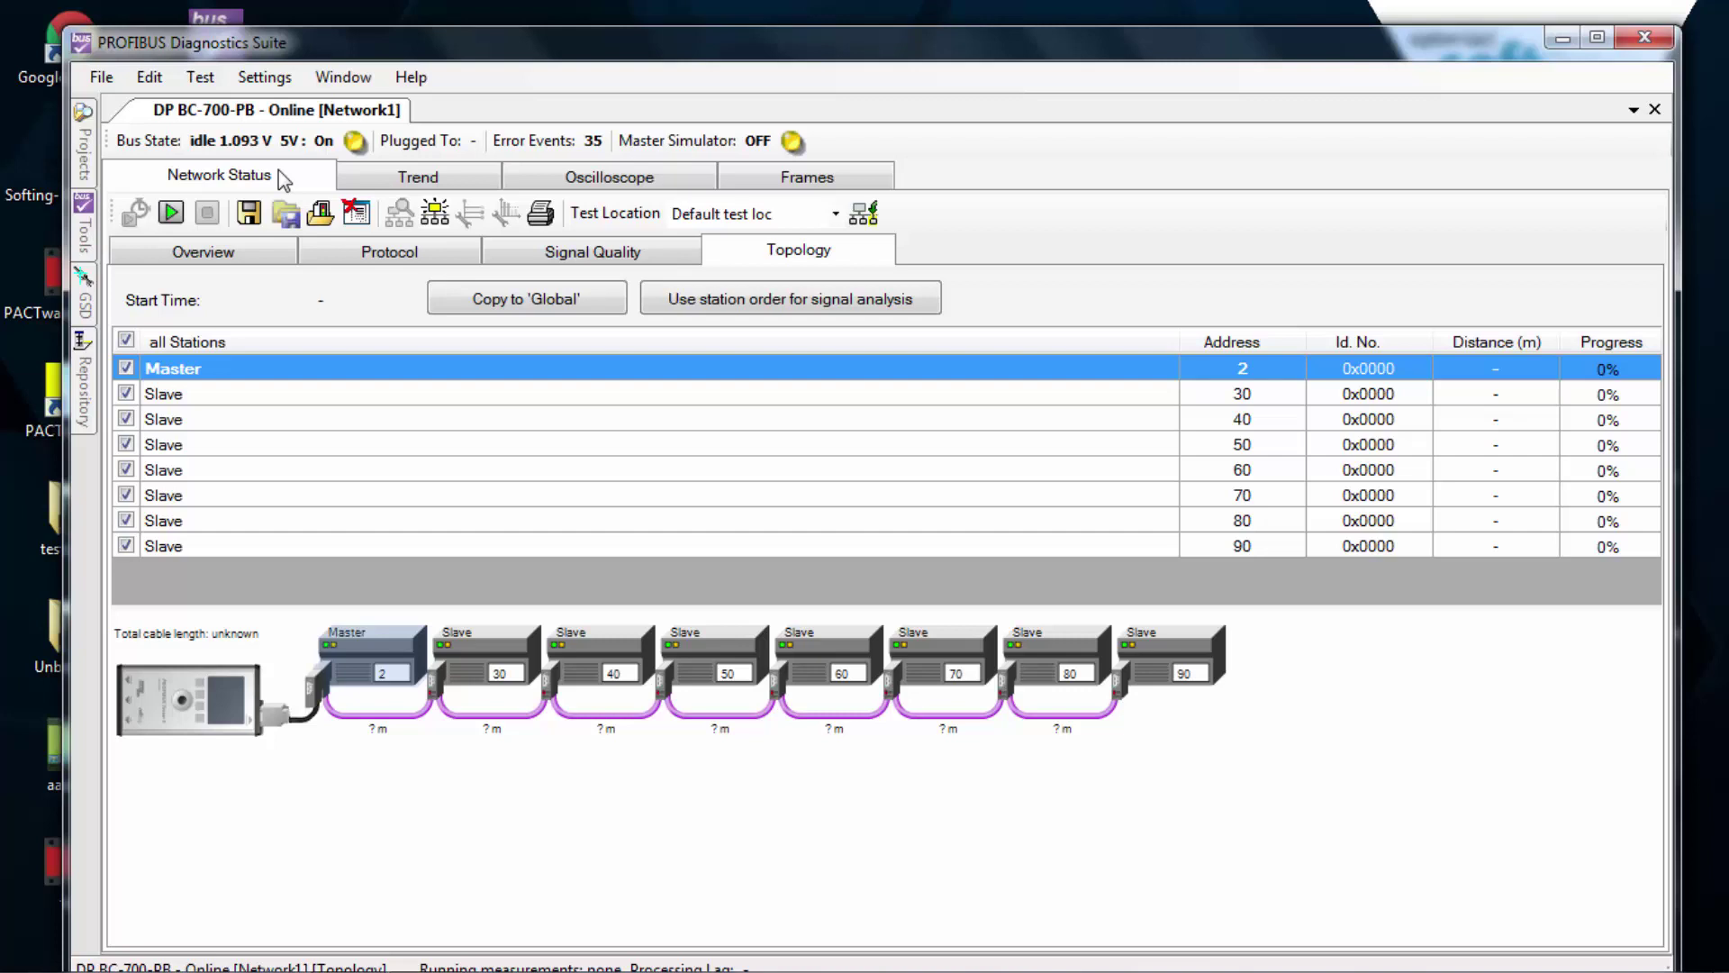
Run the topology scan at the Global location, placing slaves along 13 m of cable.
{"action": "left_click", "coordinate": [833, 217]}
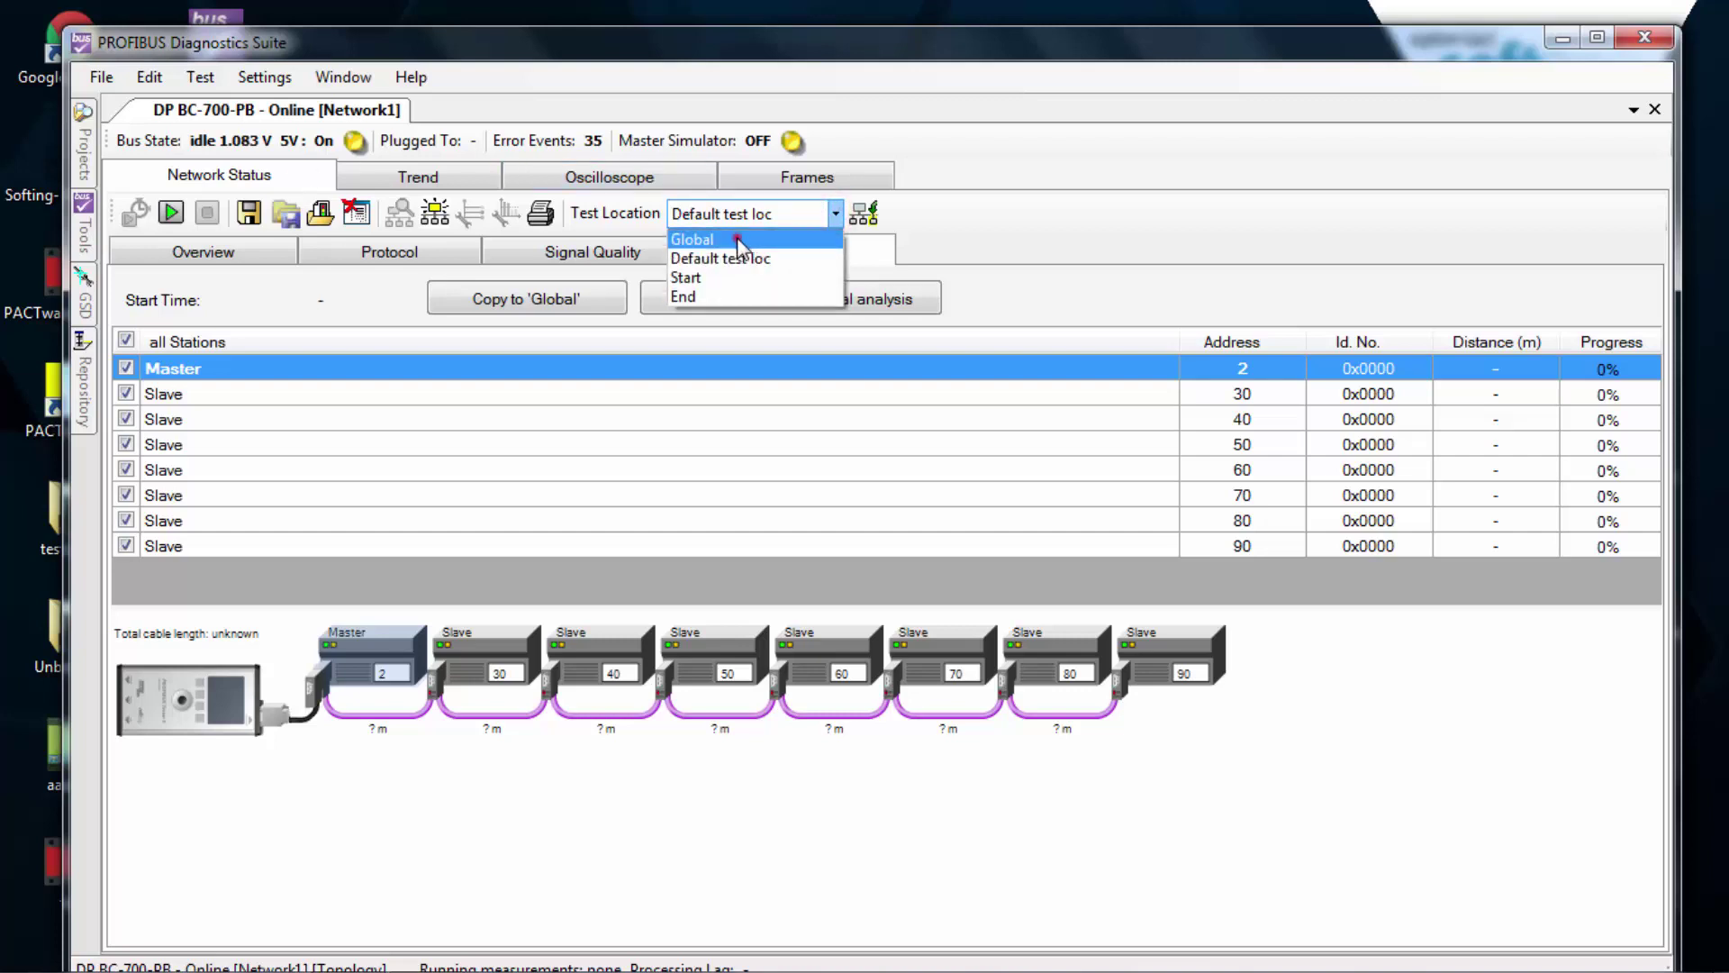
{"action": "left_click", "coordinate": [740, 243]}
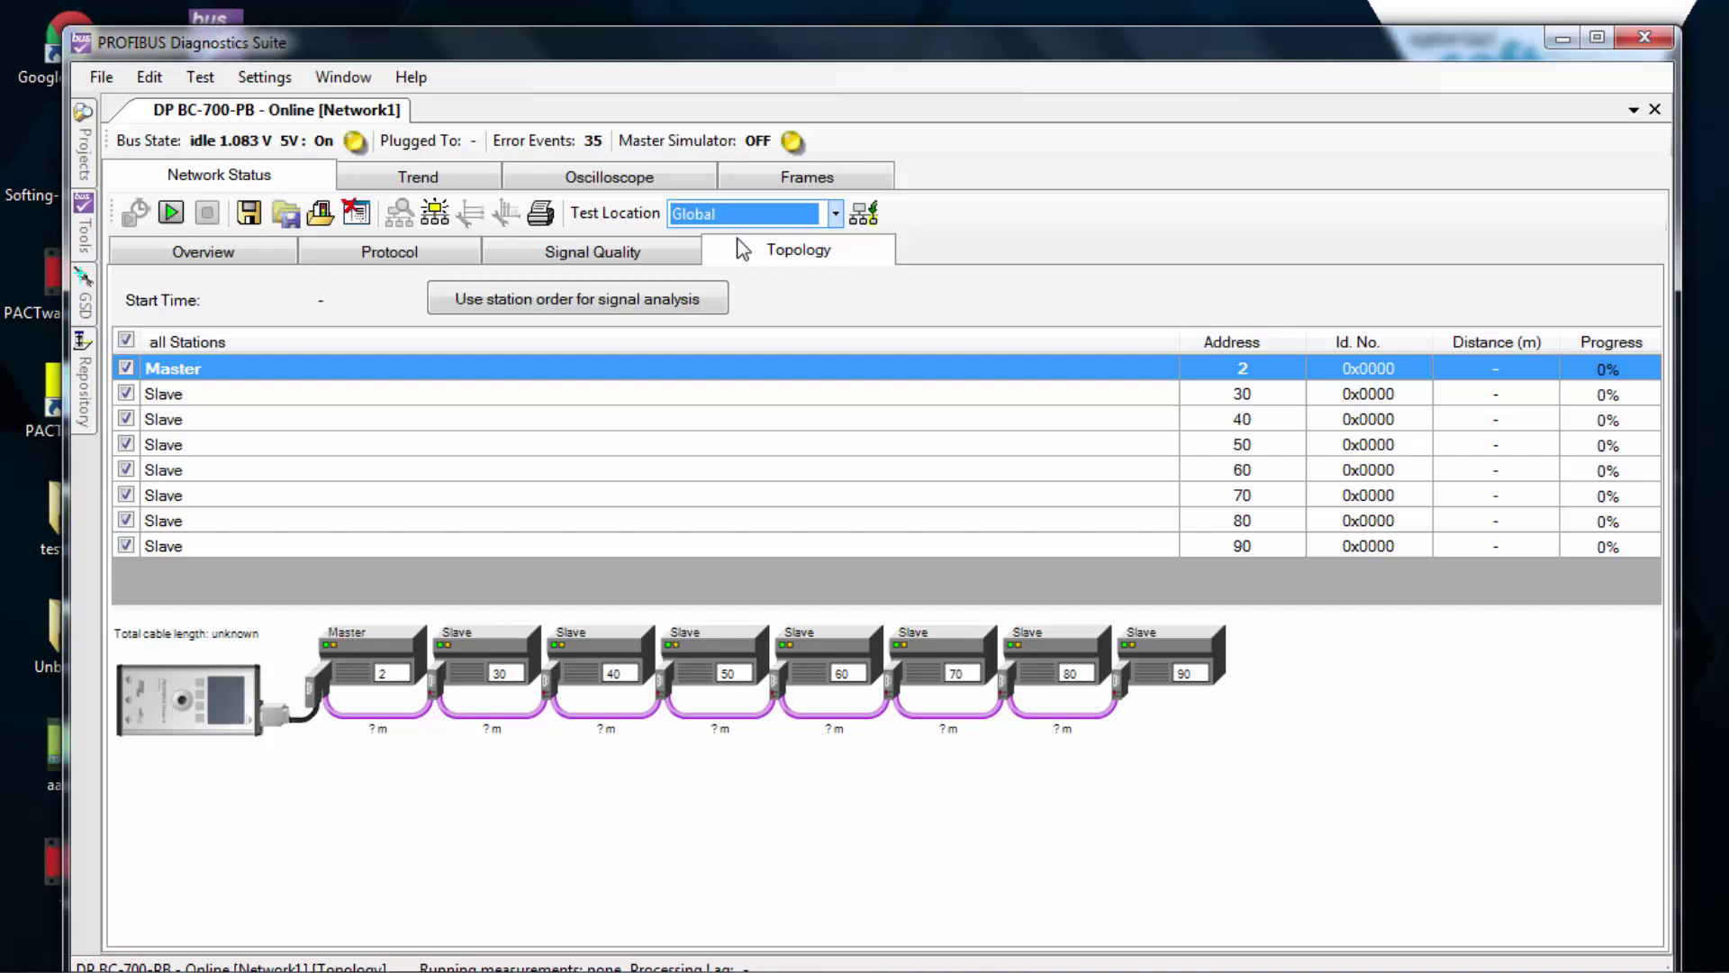
{"action": "left_click", "coordinate": [170, 216]}
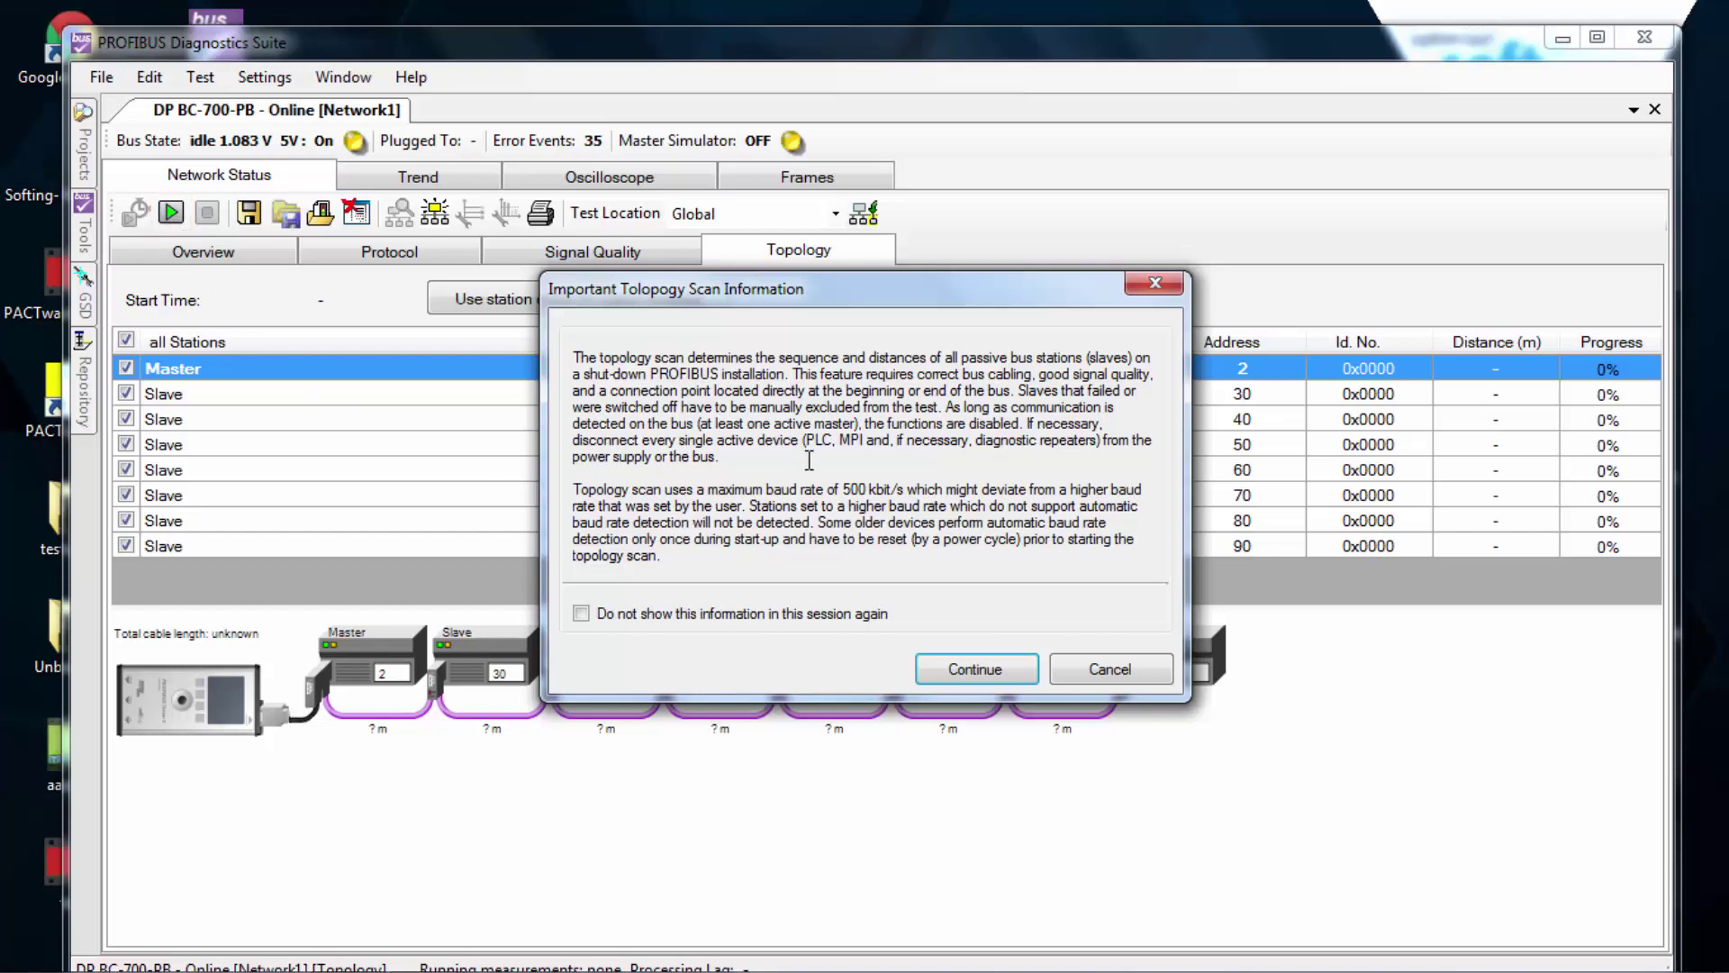
{"action": "left_click_drag", "start_coordinate": [766, 441], "coordinate": [886, 447]}
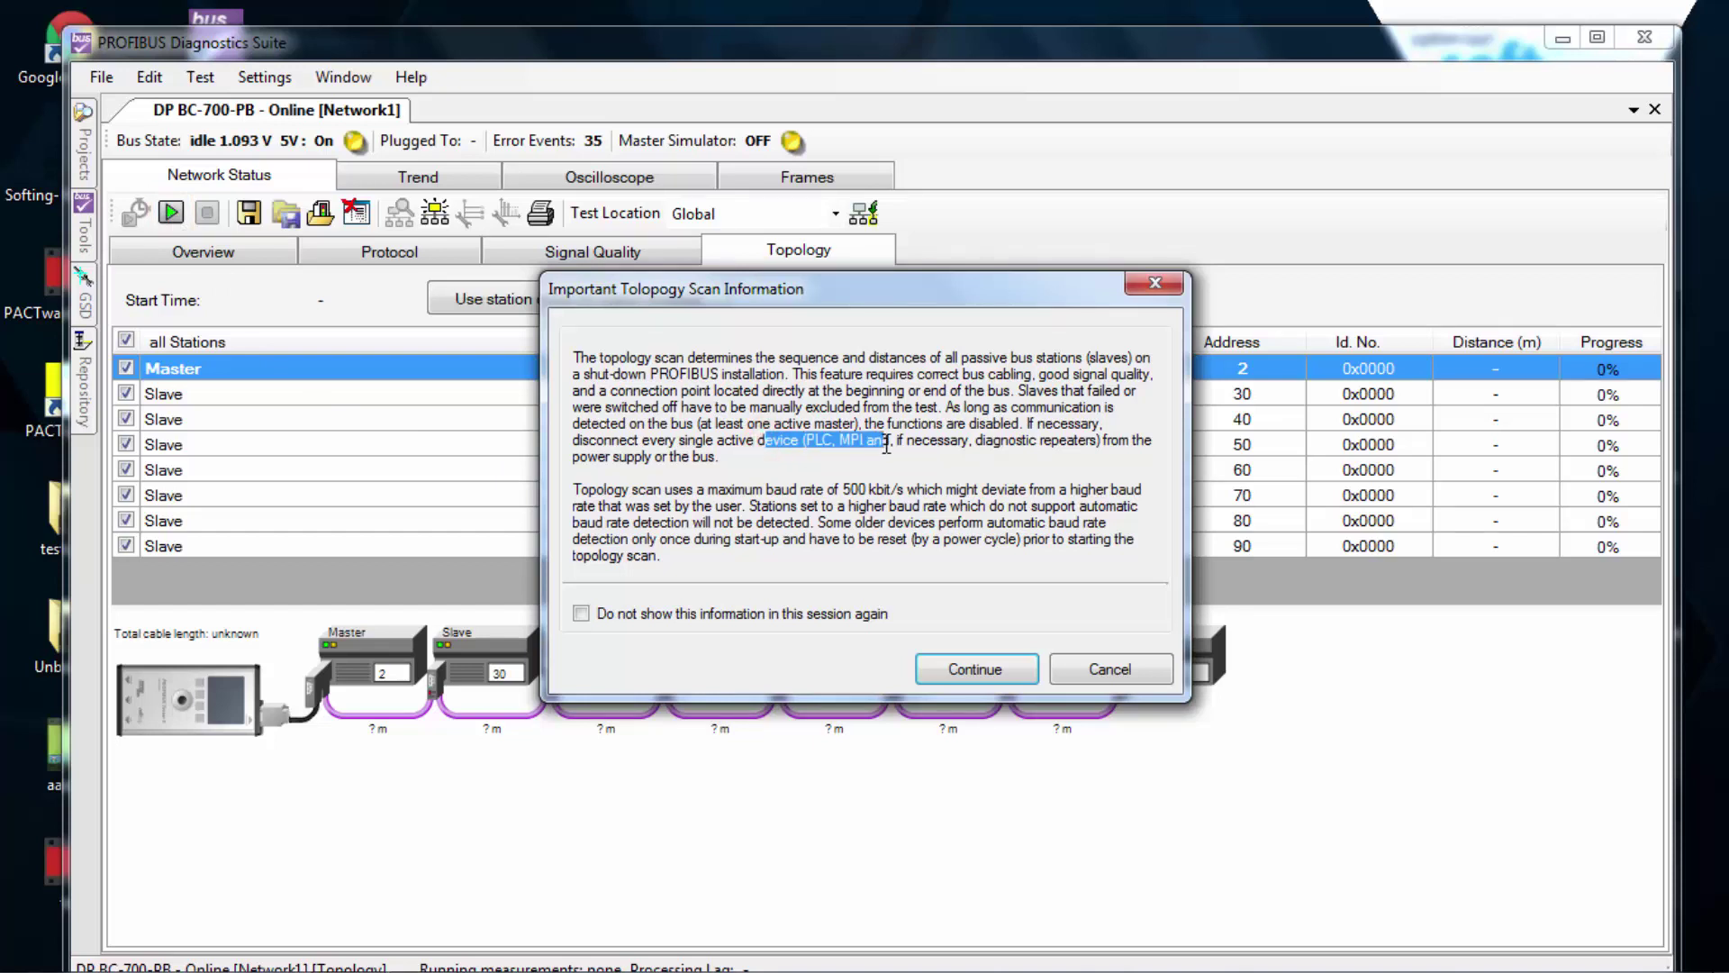
{"action": "left_click", "coordinate": [981, 670]}
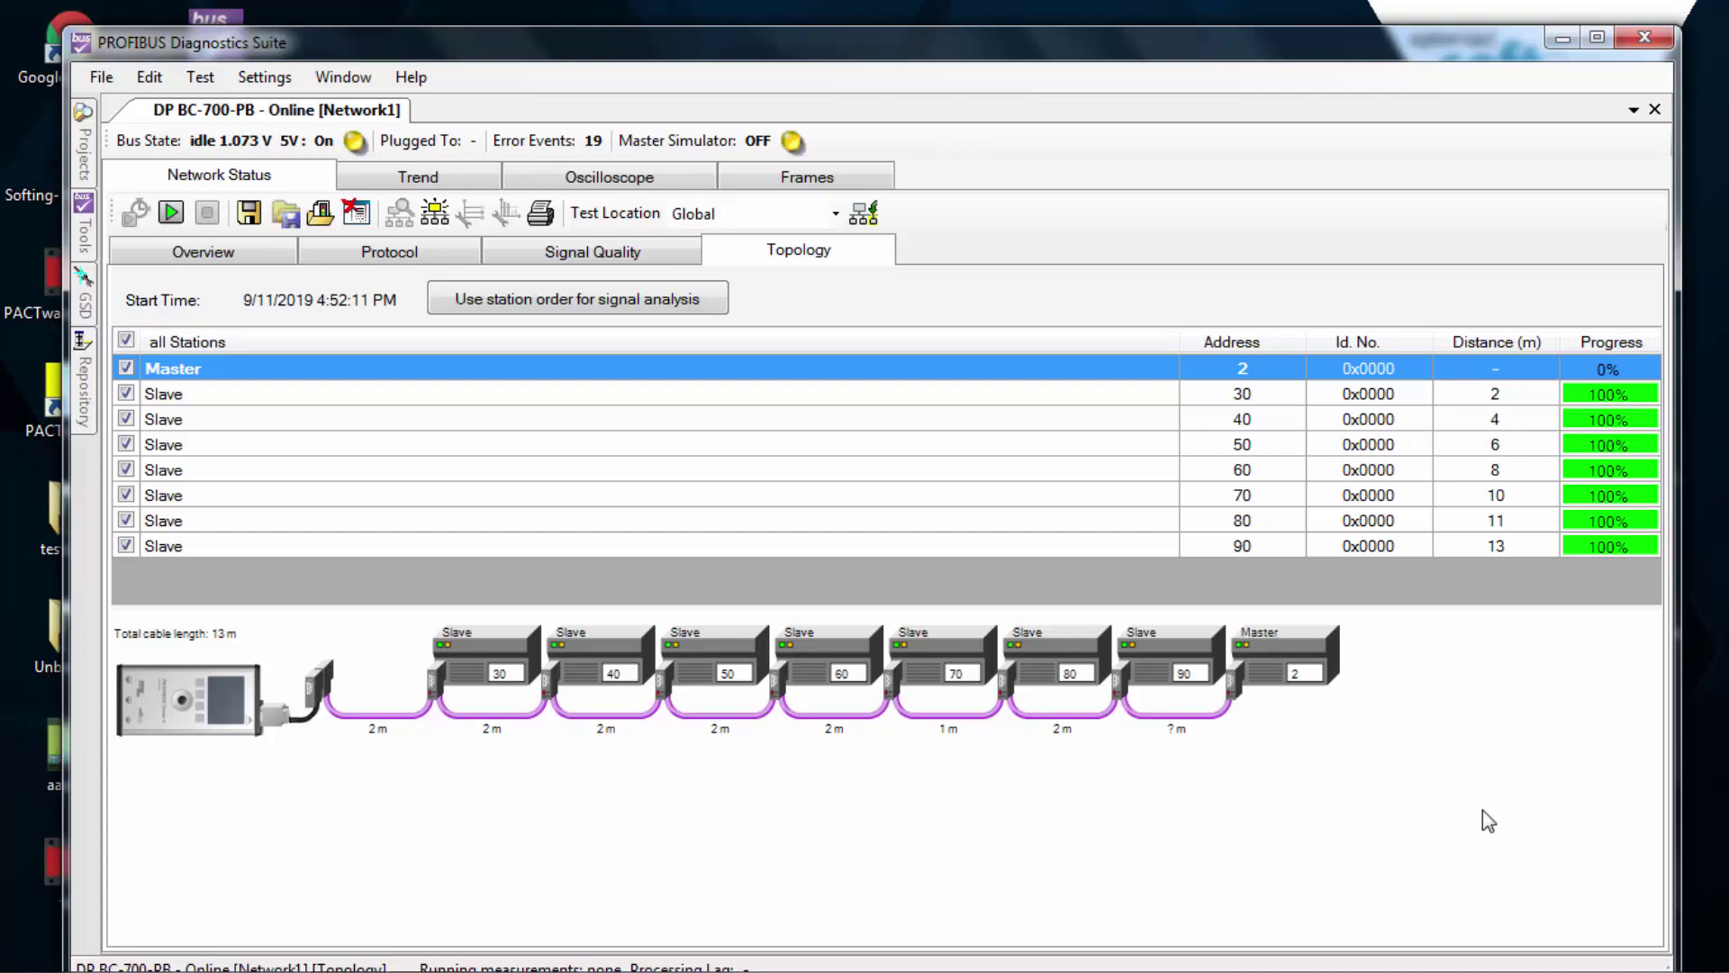
Enter 1 m as the Master station's distance and save the network status.
{"action": "left_click", "coordinate": [1507, 377]}
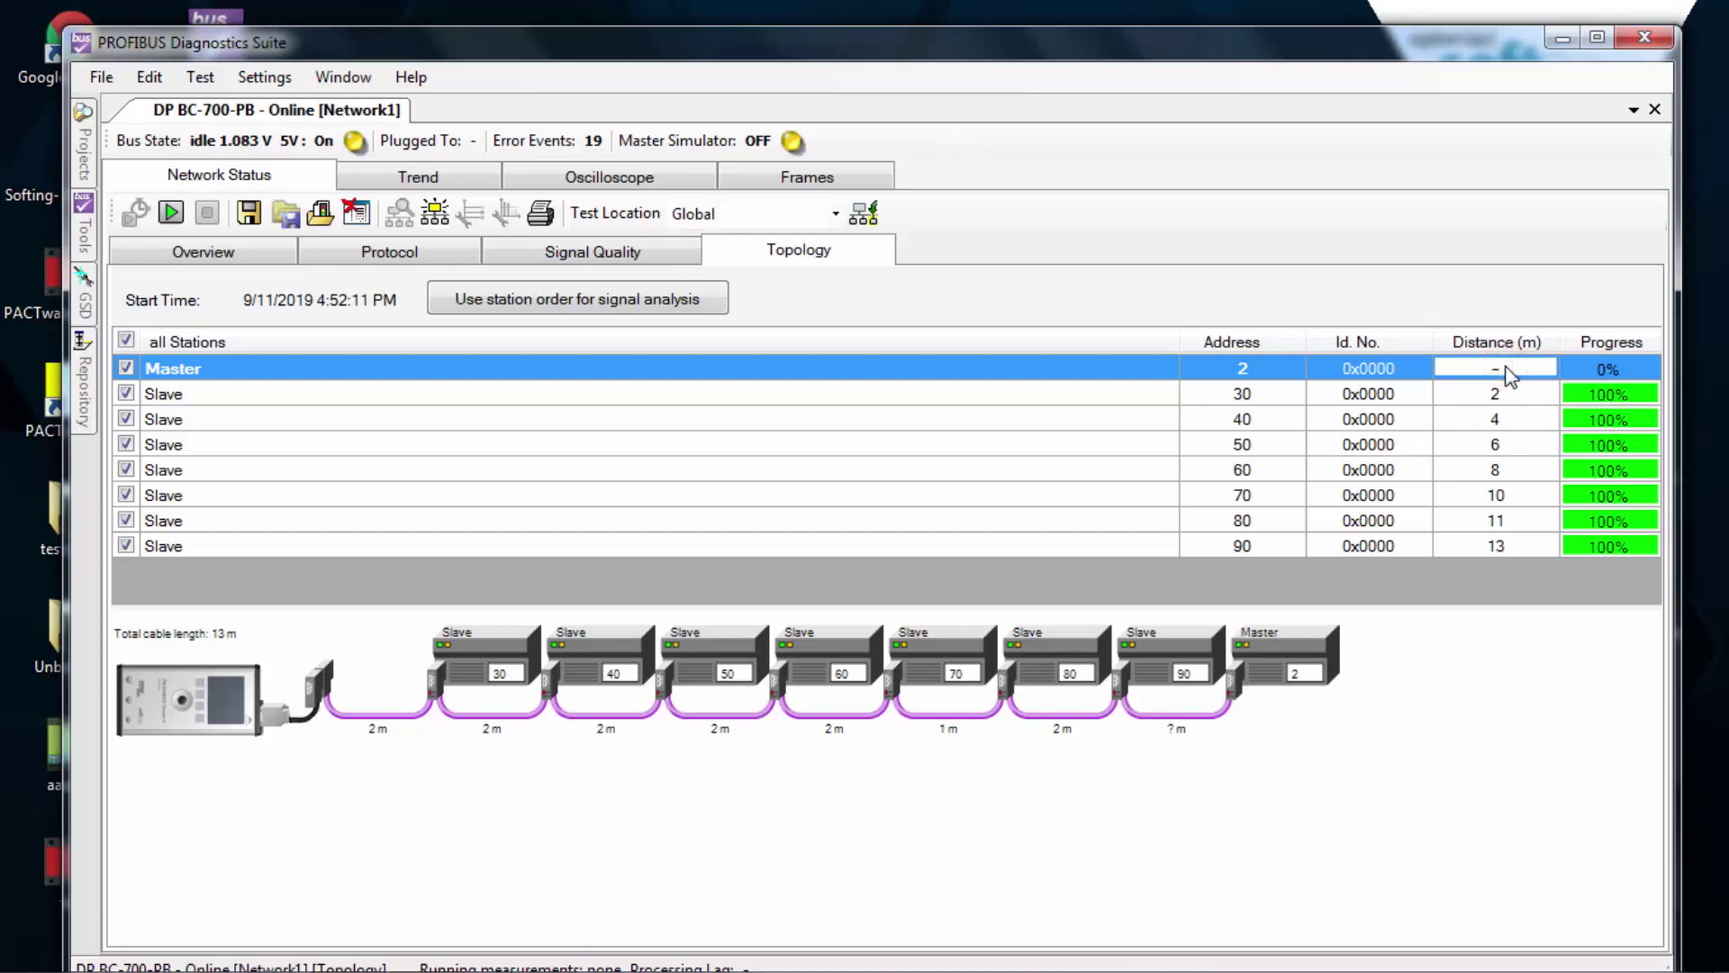
{"action": "key", "text": "BackSpace"}
{"action": "type", "text": "1"}
{"action": "left_click", "coordinate": [203, 78]}
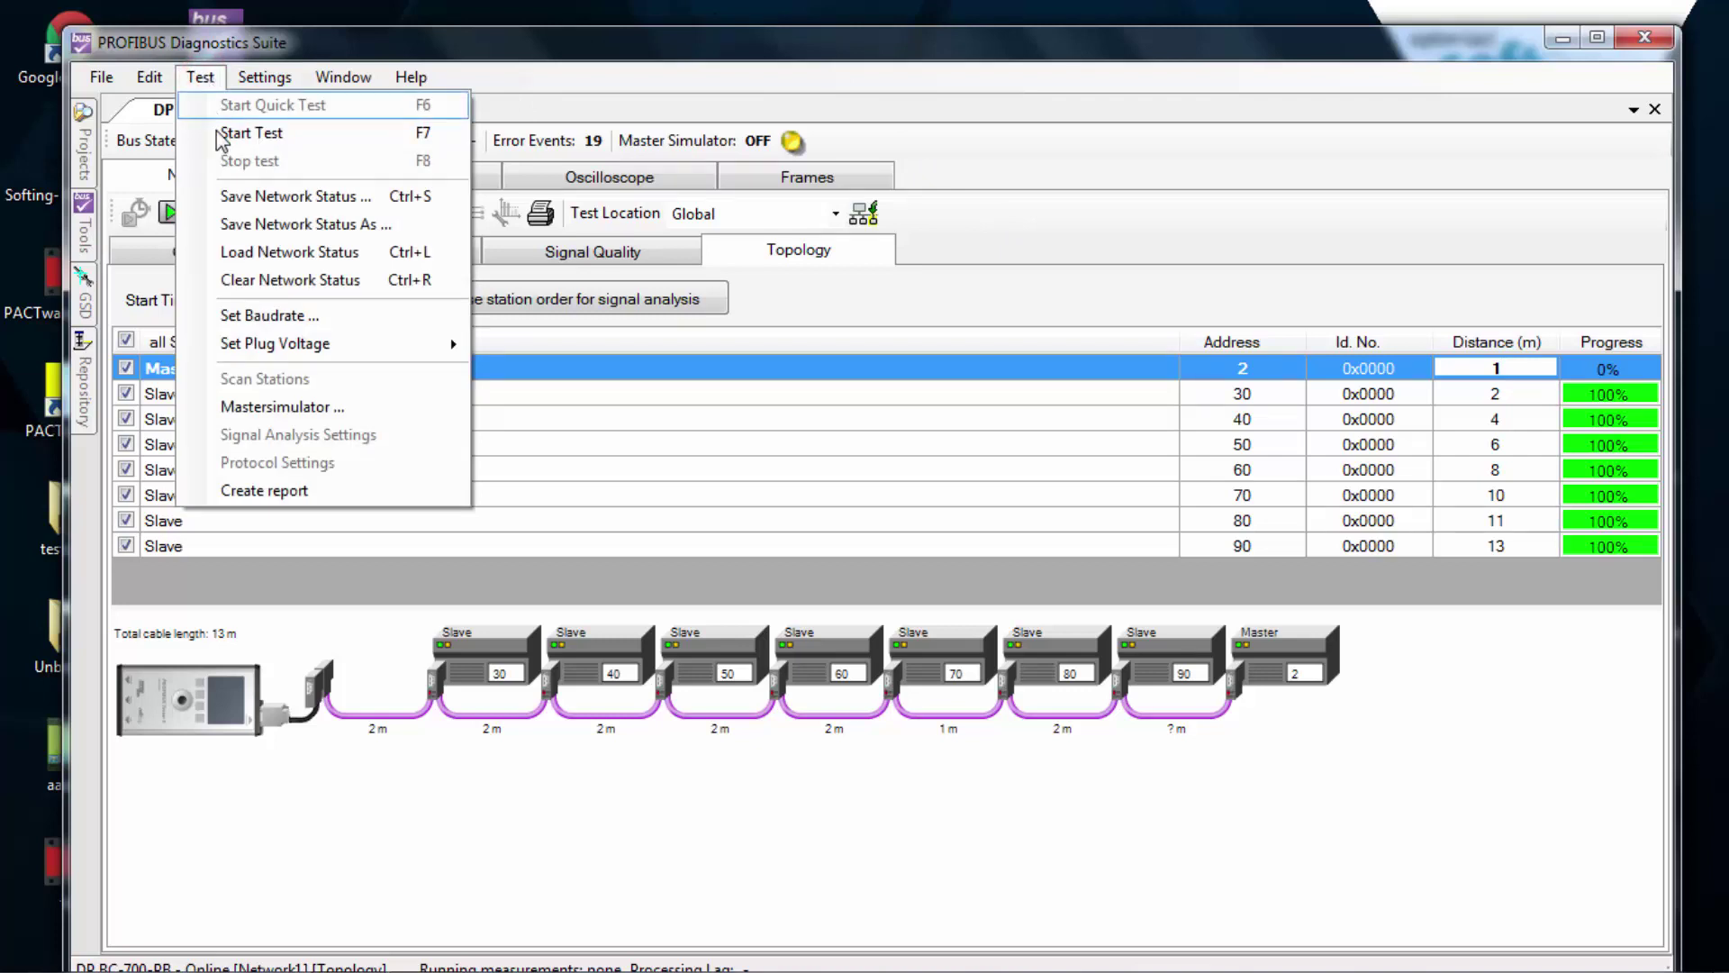
{"action": "left_click", "coordinate": [233, 197]}
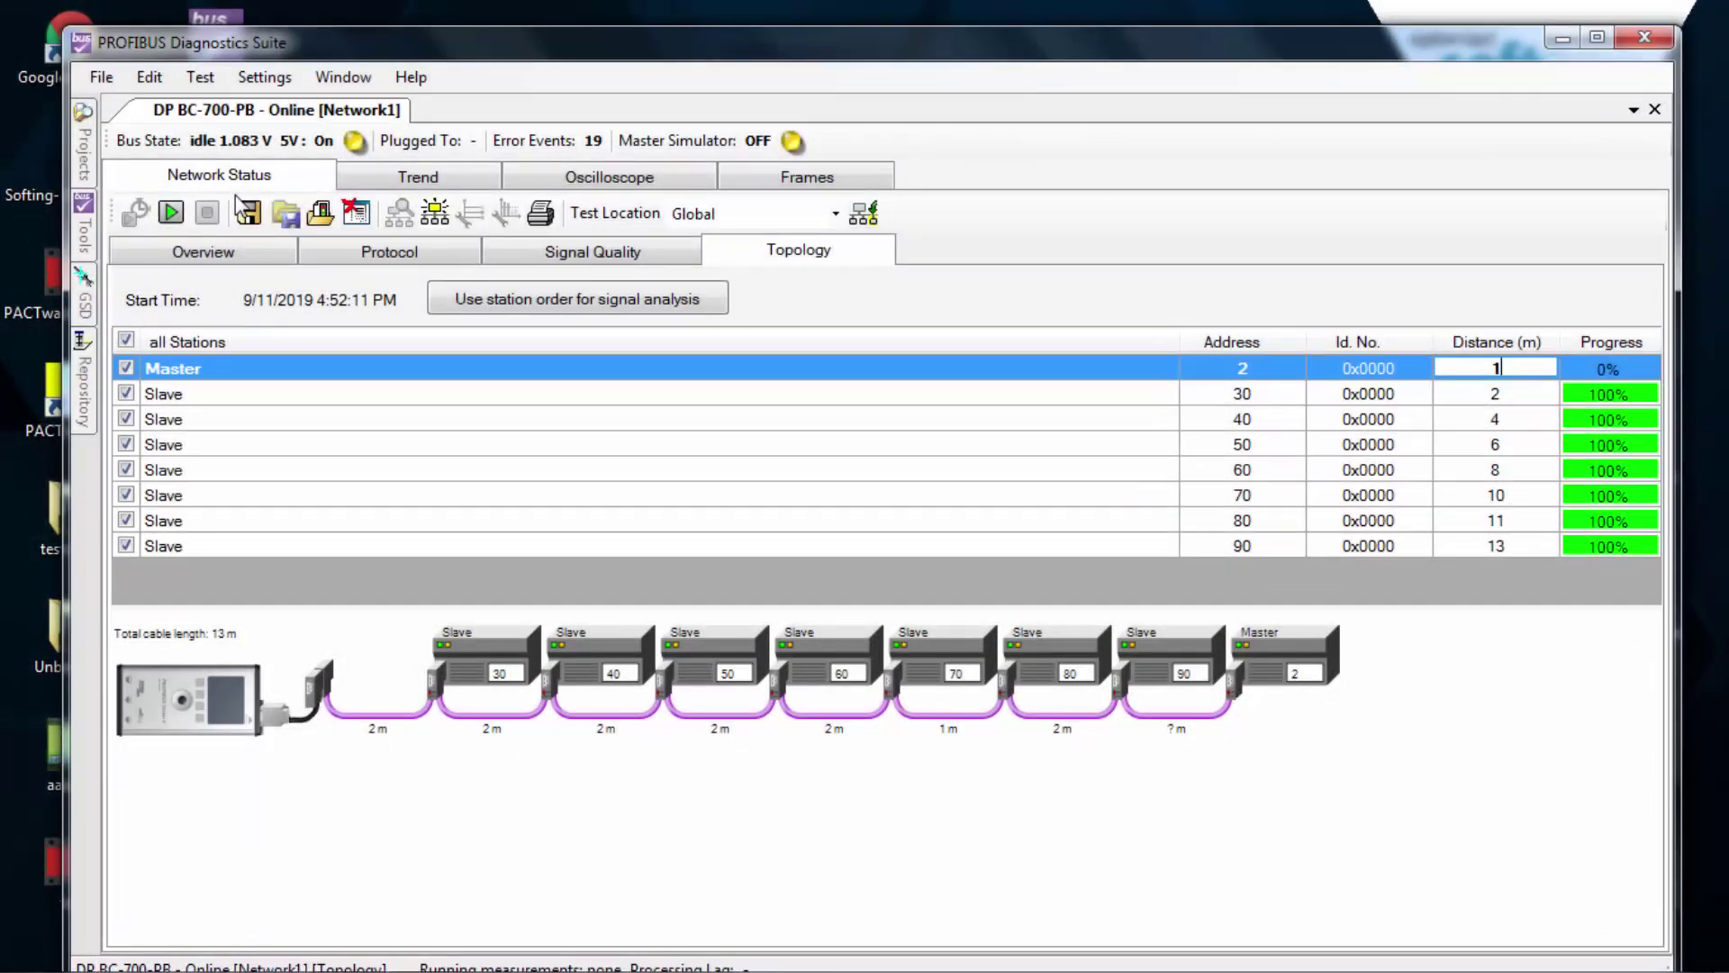
Start a test report and accept its customer details.
{"action": "left_click", "coordinate": [200, 77]}
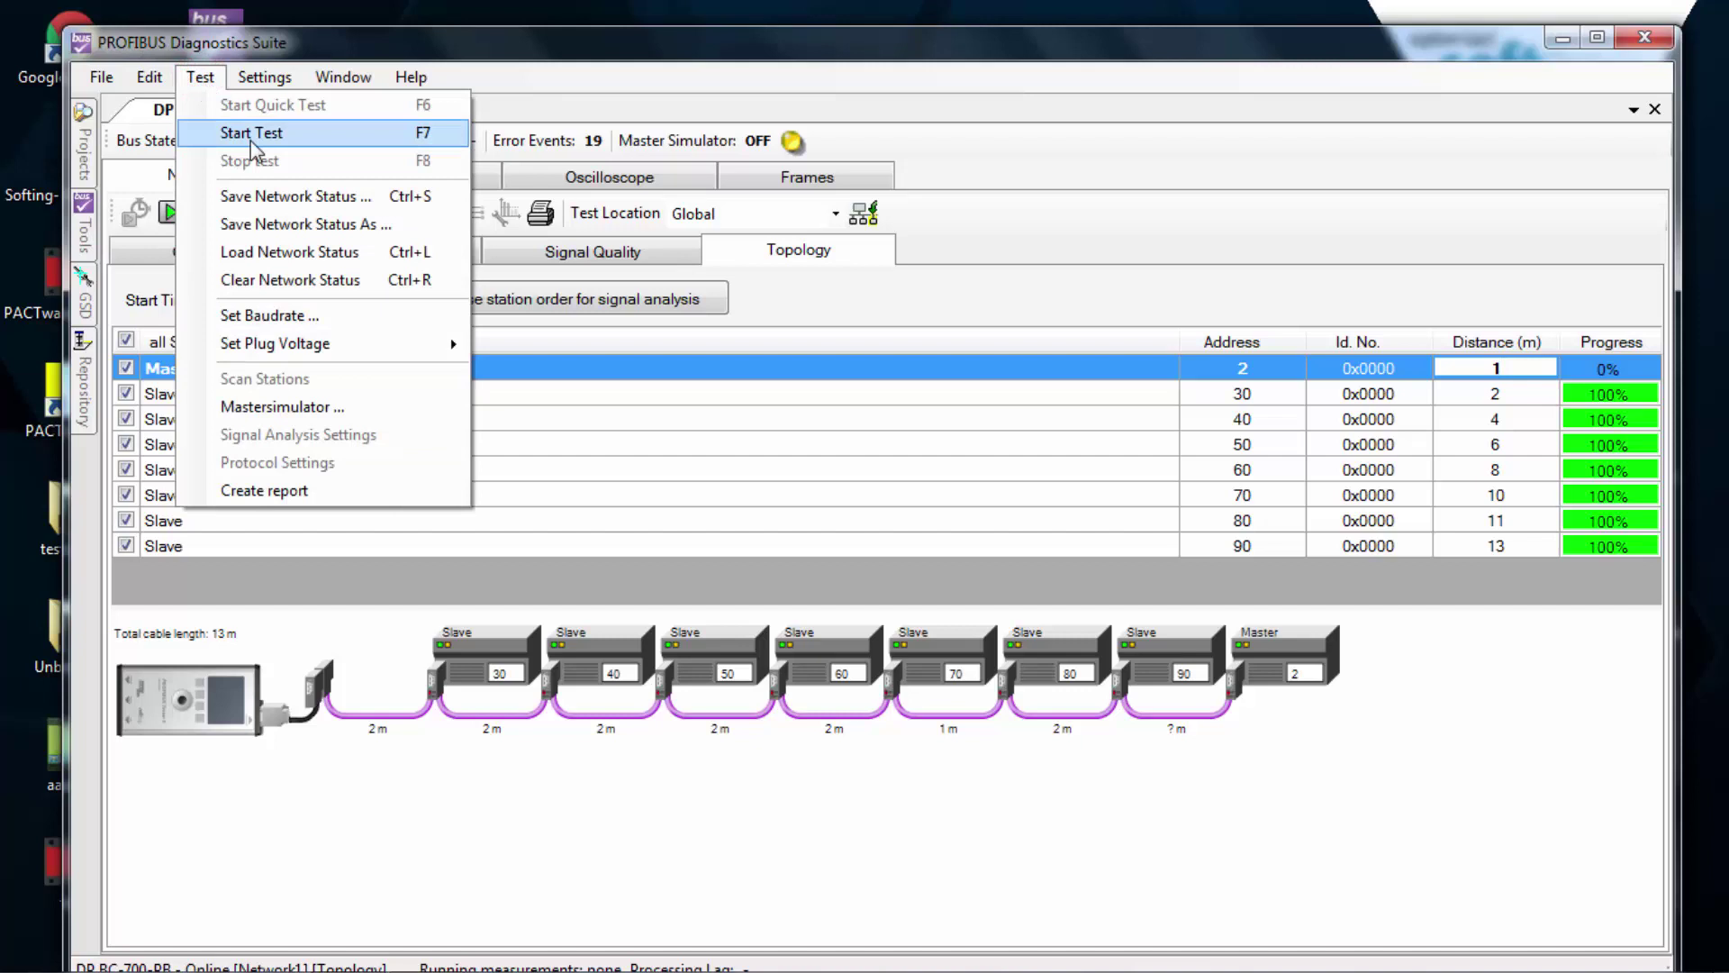
{"action": "left_click", "coordinate": [270, 494]}
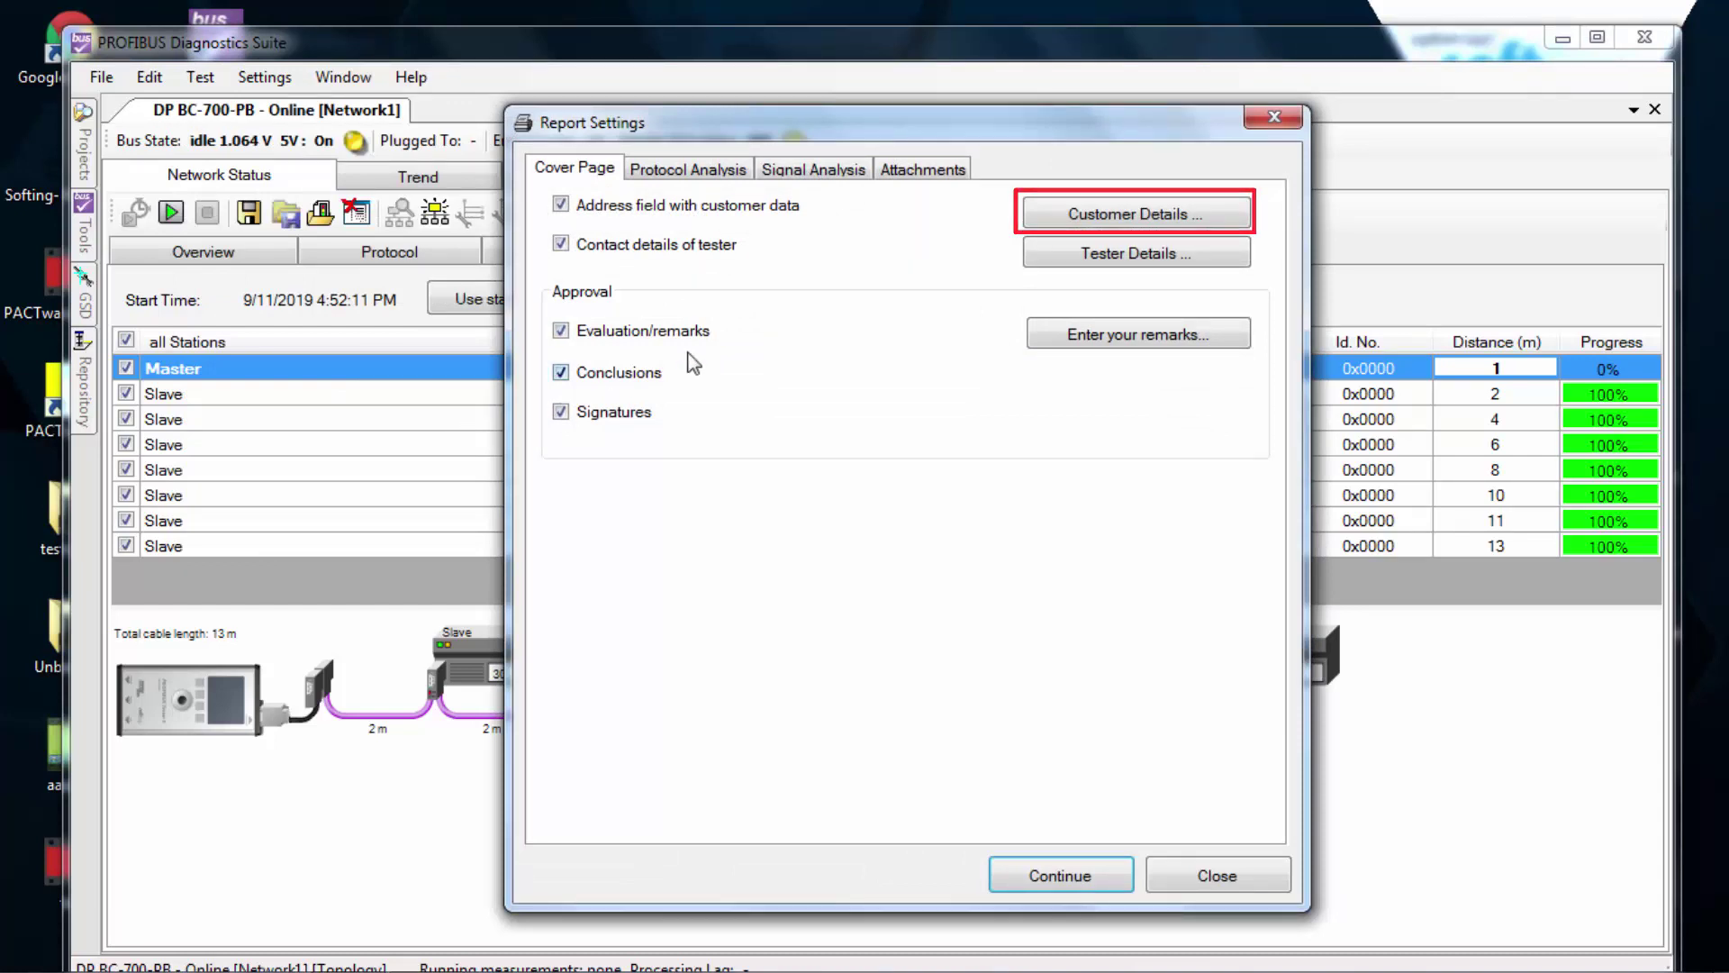
{"action": "left_click", "coordinate": [1142, 218]}
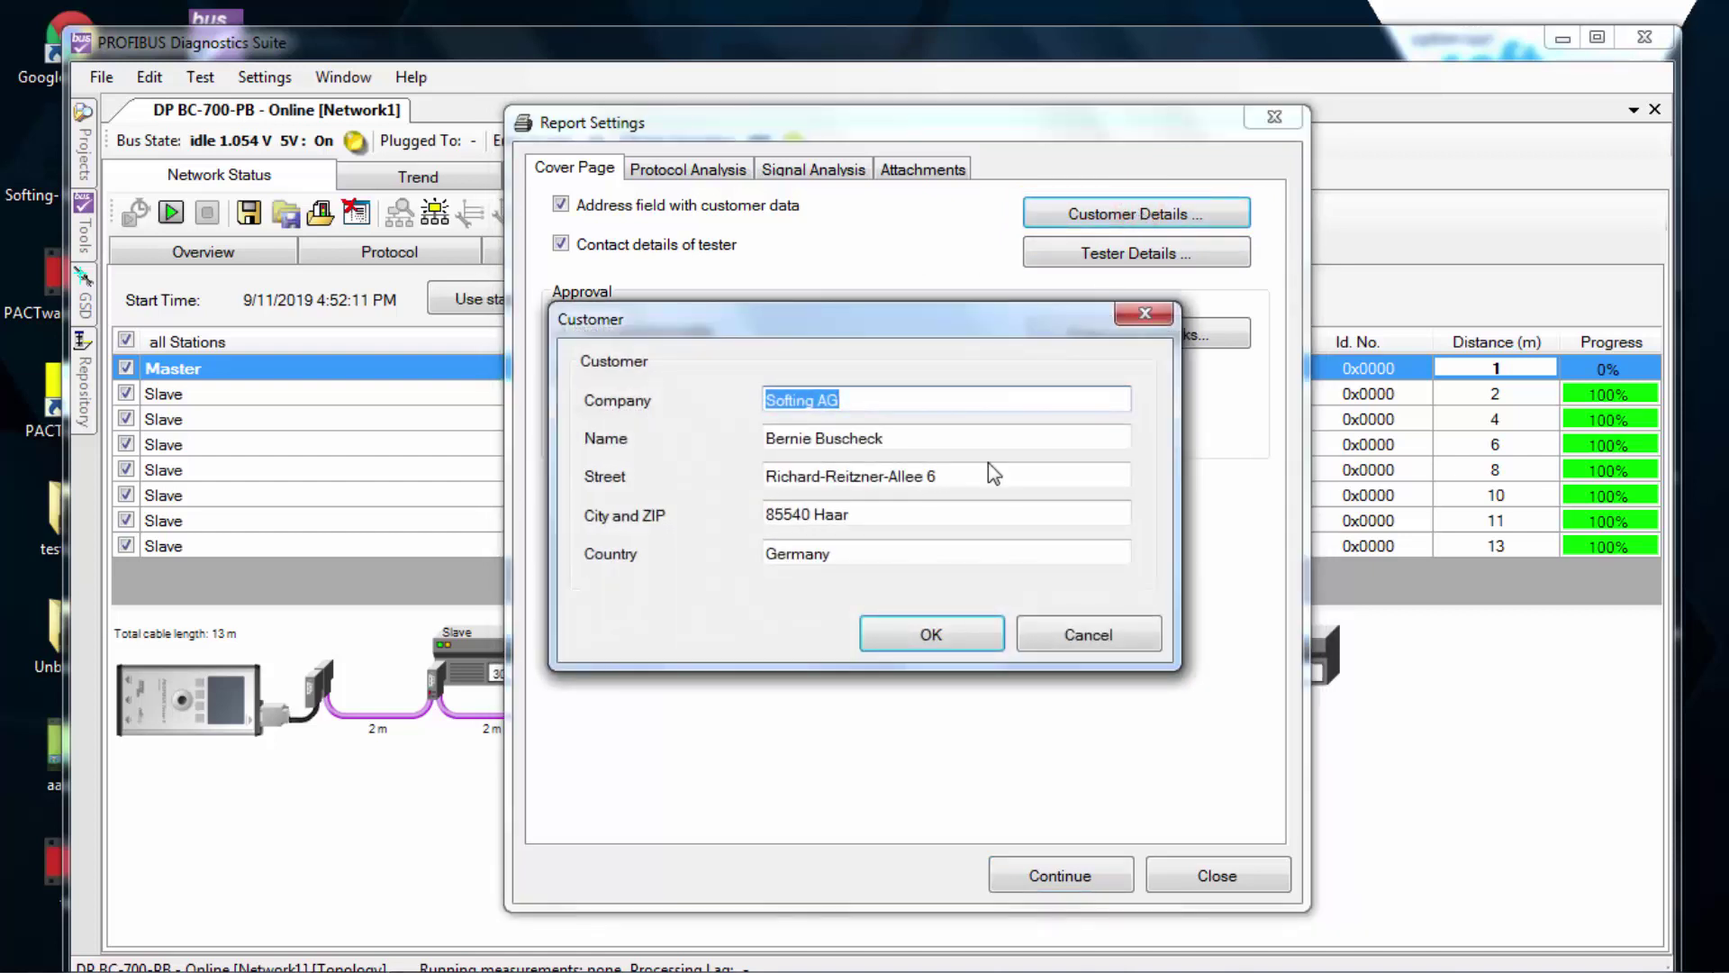
{"action": "left_click", "coordinate": [954, 645]}
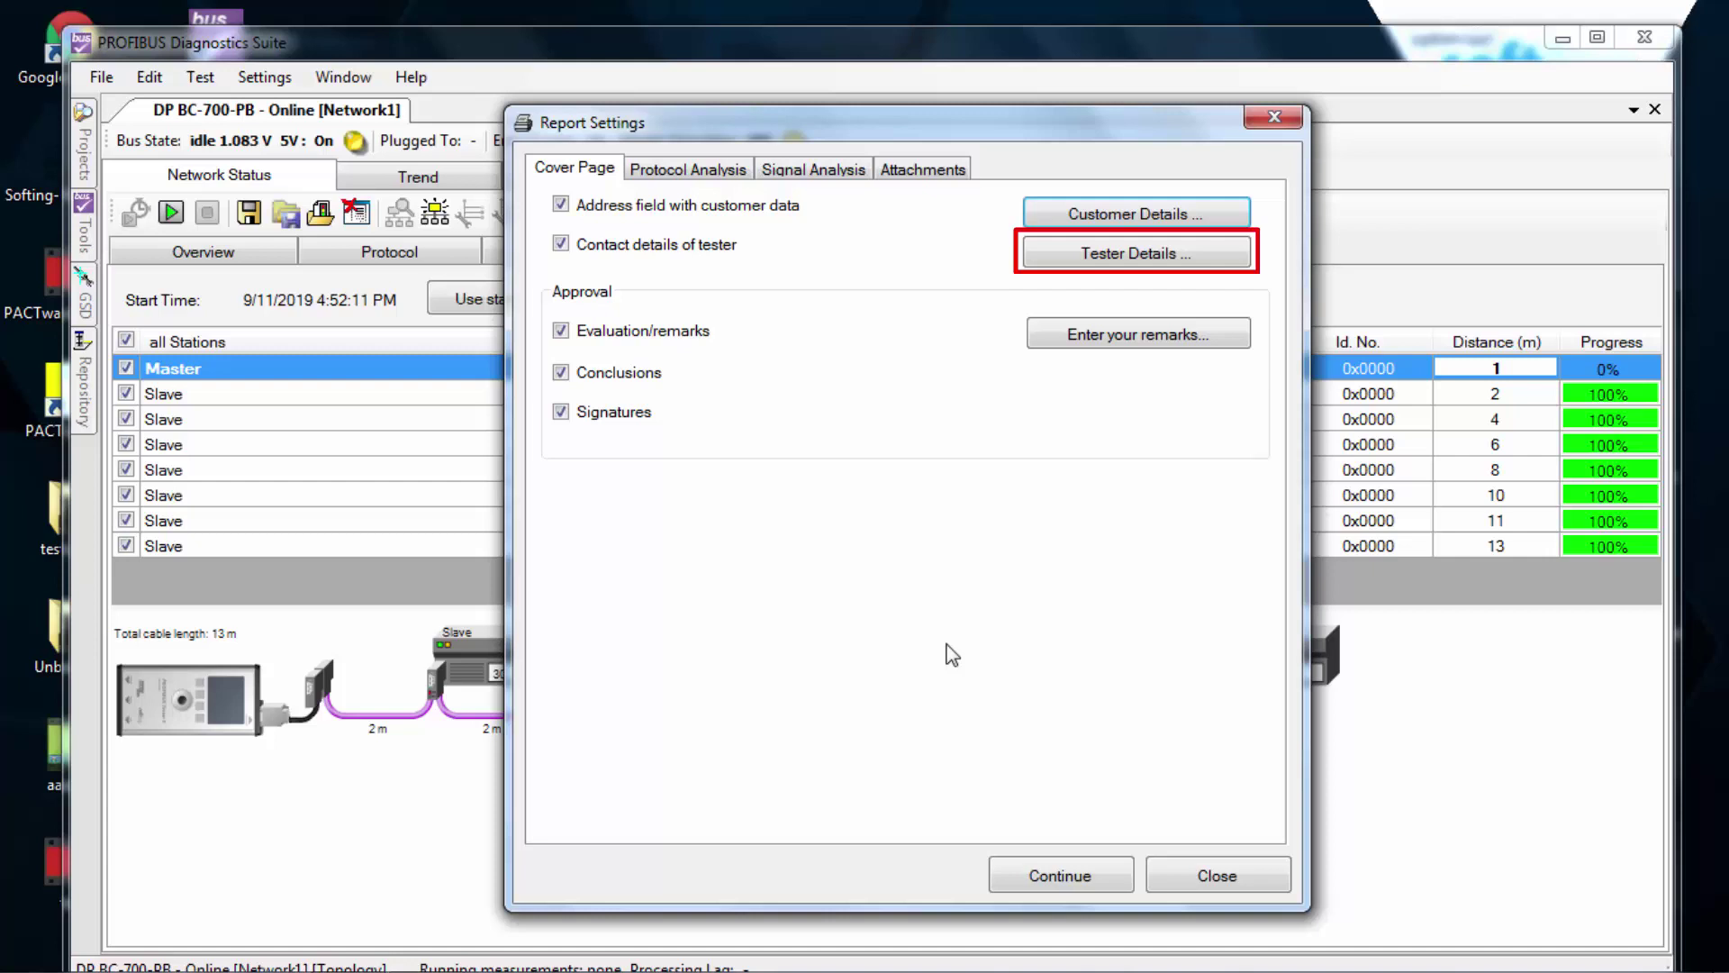
Accept the tester details and the remark 'All results are fine.'.
{"action": "left_click", "coordinate": [1154, 255]}
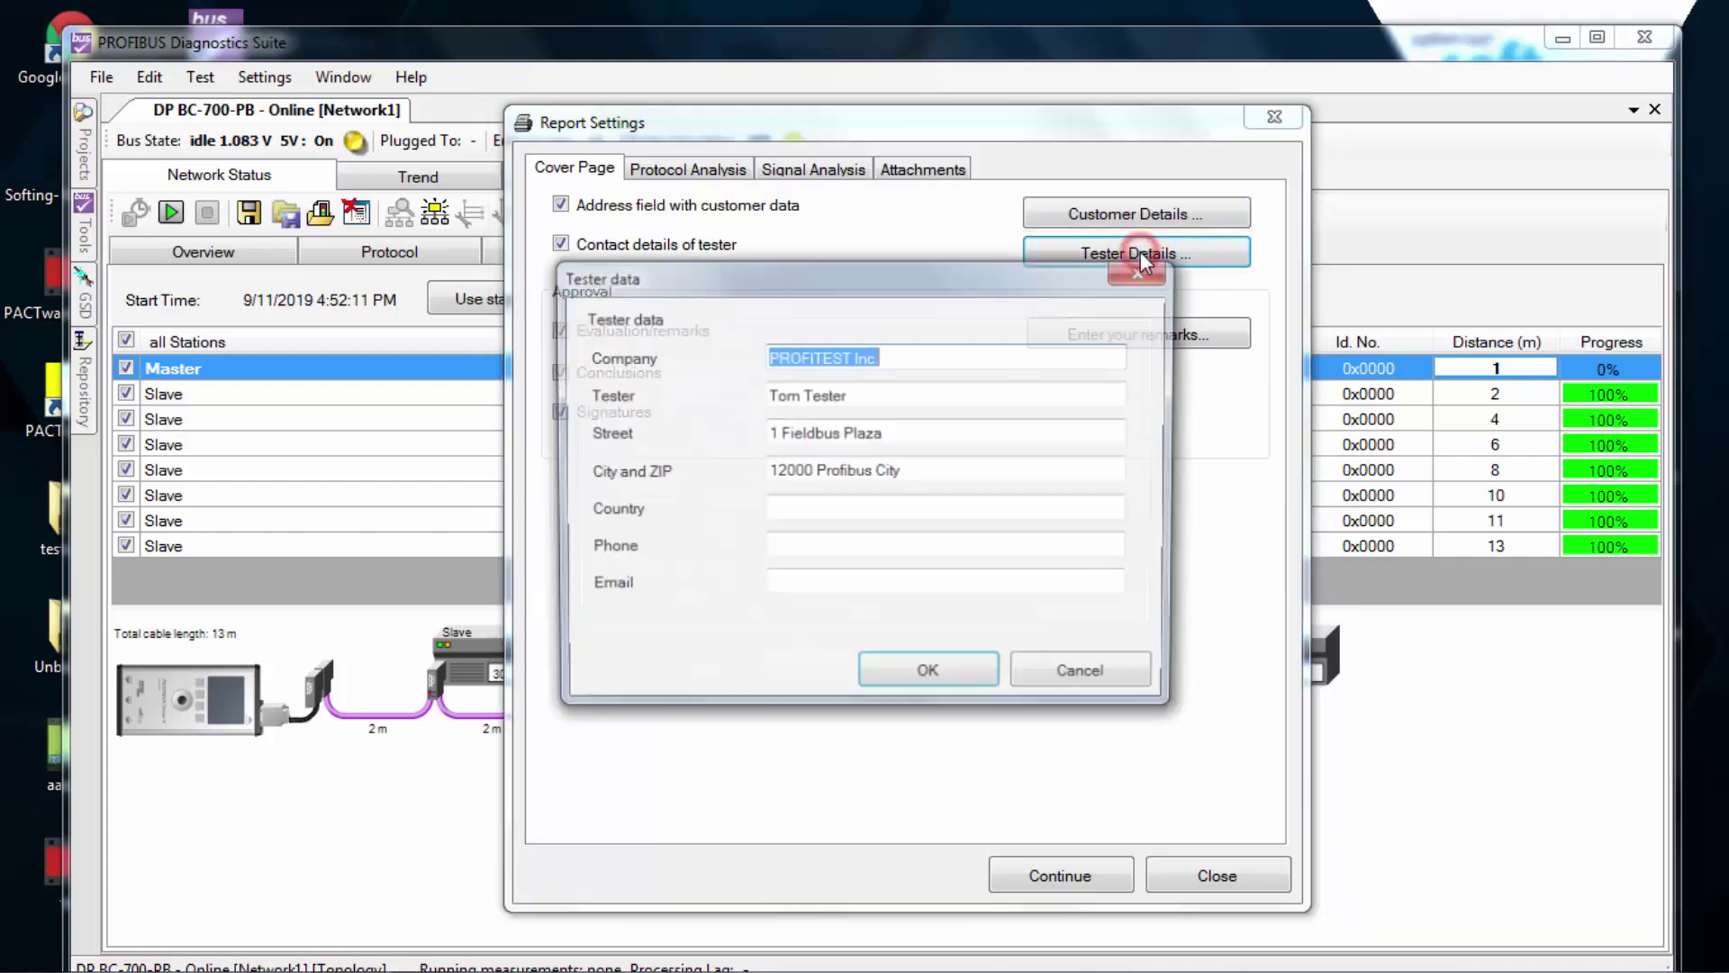
{"action": "left_click", "coordinate": [927, 678]}
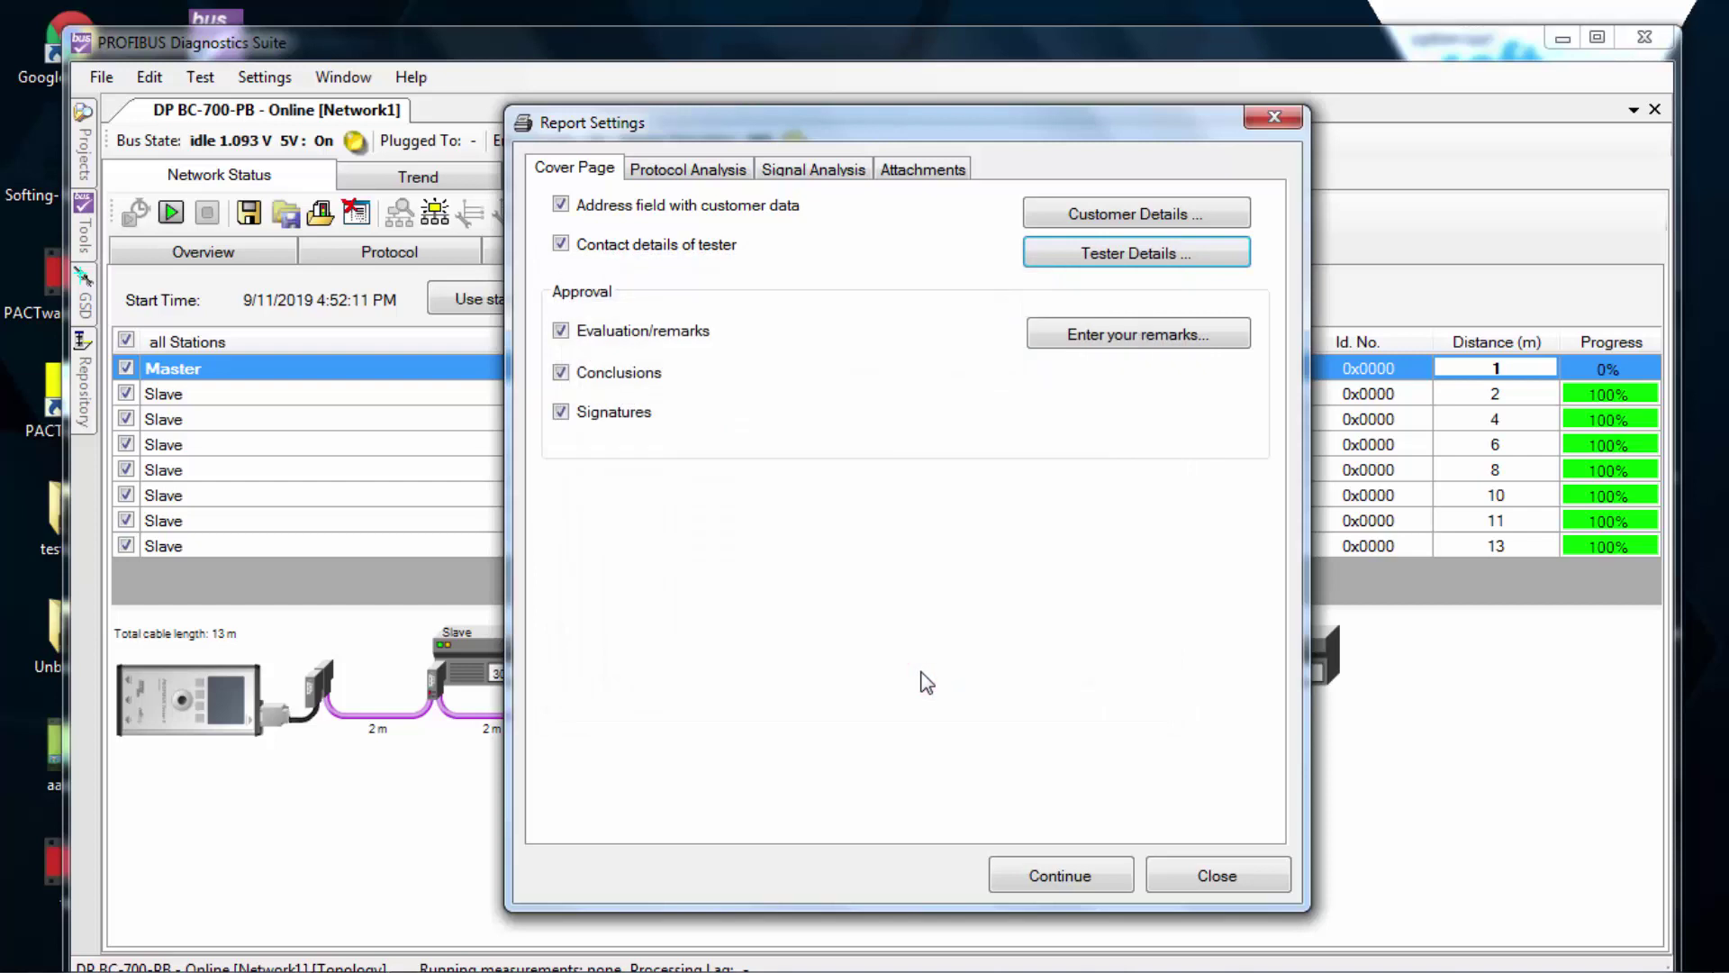
{"action": "left_click", "coordinate": [1099, 334]}
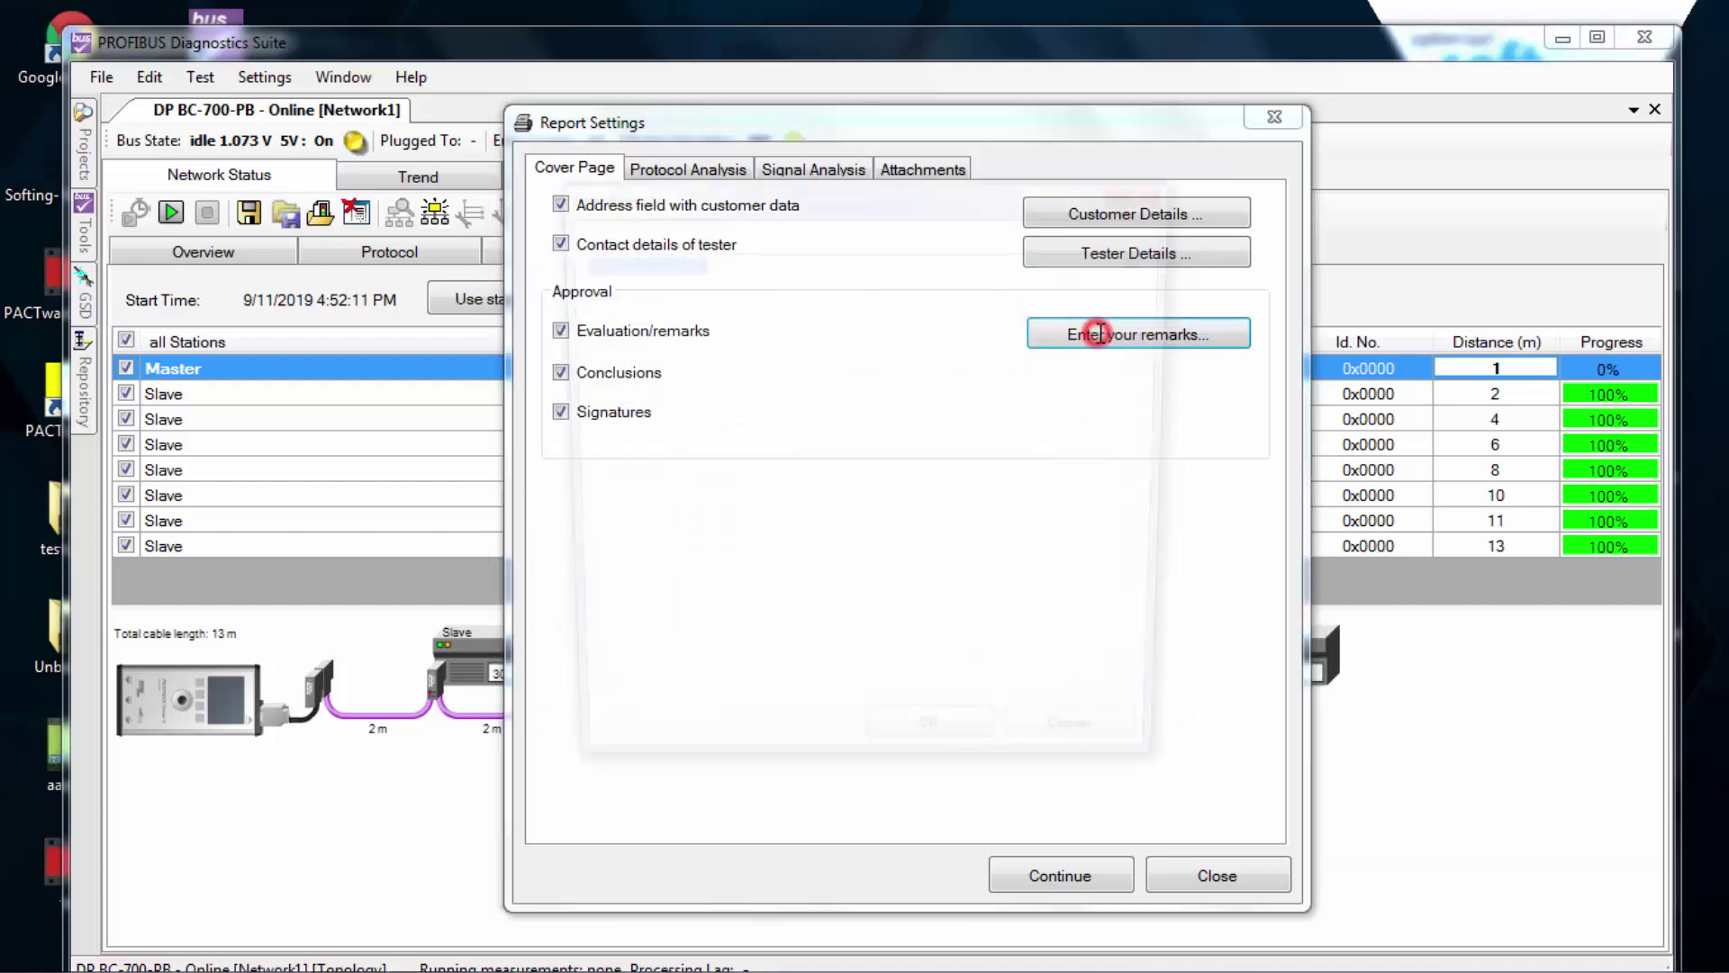
{"action": "left_click", "coordinate": [823, 325]}
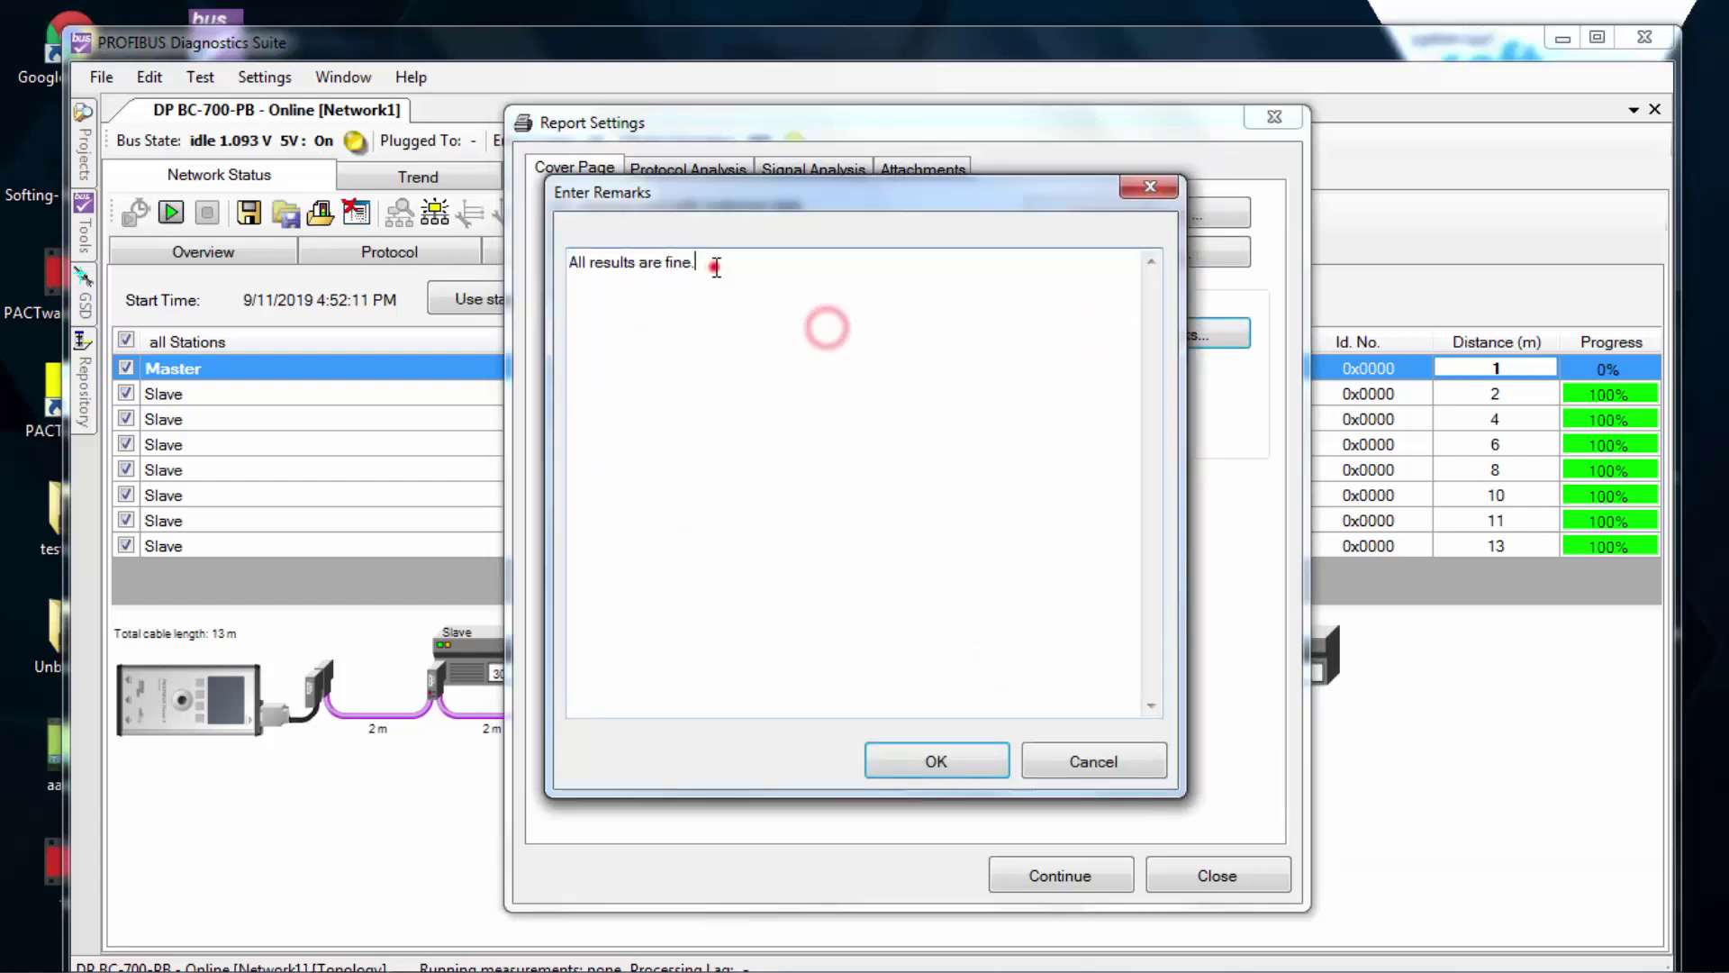
{"action": "left_click_drag", "start_coordinate": [713, 264], "coordinate": [547, 264]}
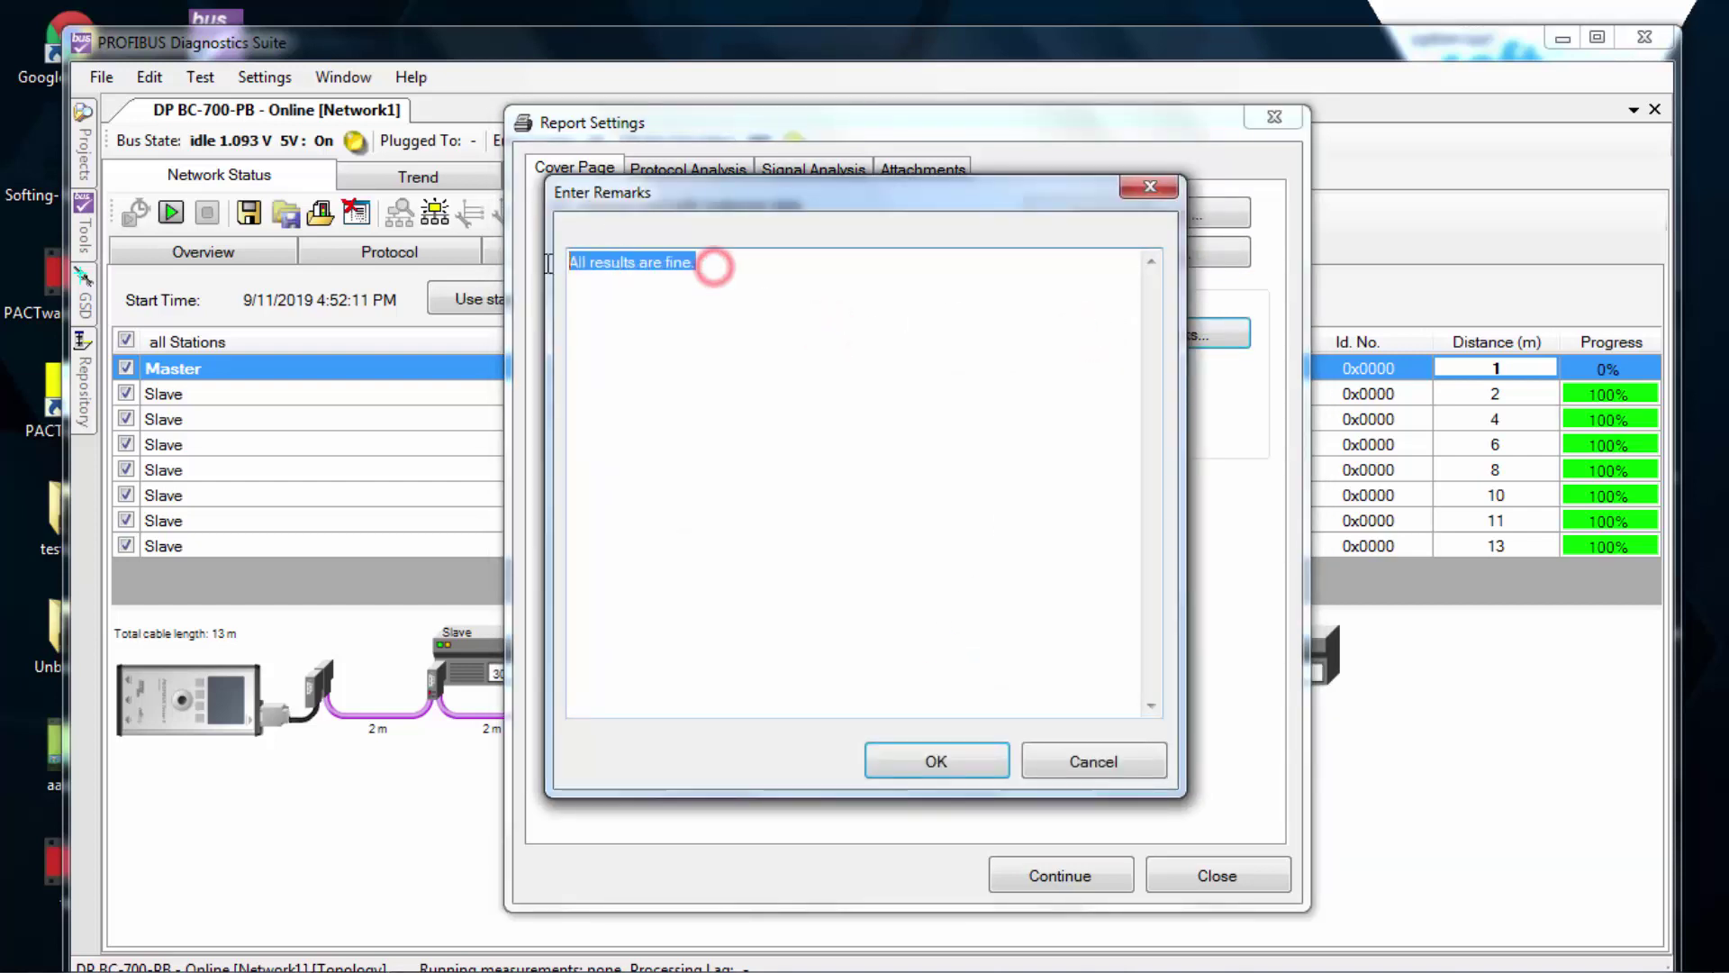
{"action": "left_click", "coordinate": [939, 760]}
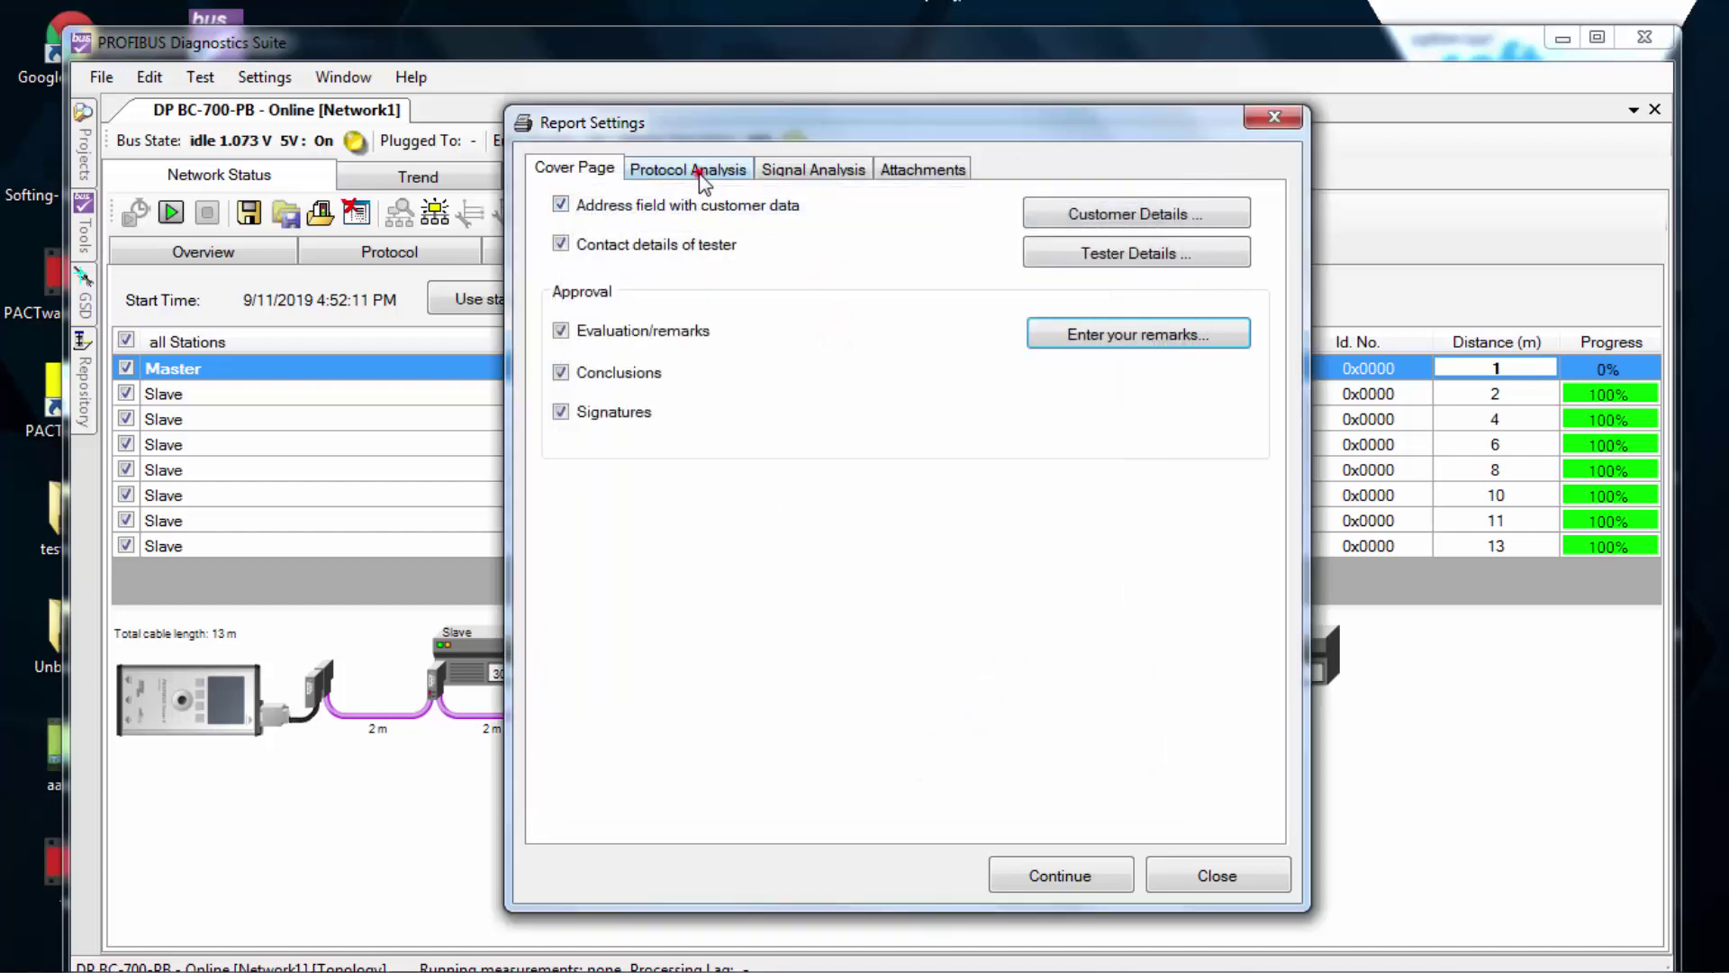
Review the Protocol Analysis, Signal Analysis and Attachments tabs of Report Settings.
{"action": "left_click", "coordinate": [702, 177]}
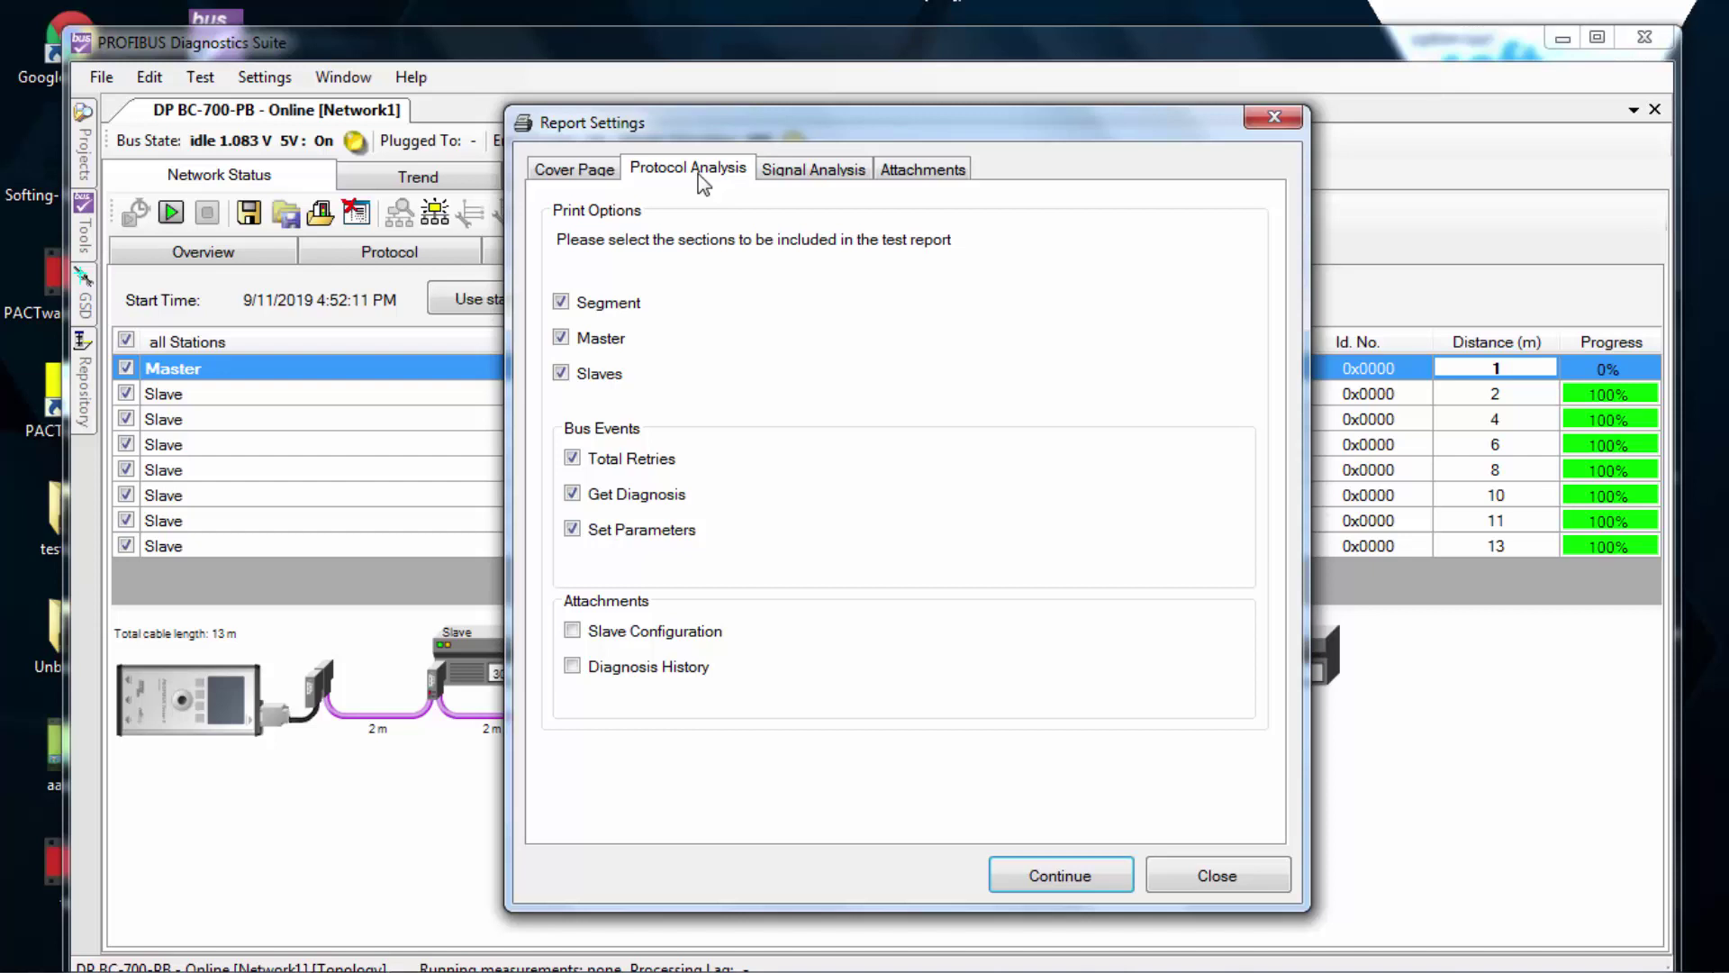
{"action": "left_click", "coordinate": [818, 176]}
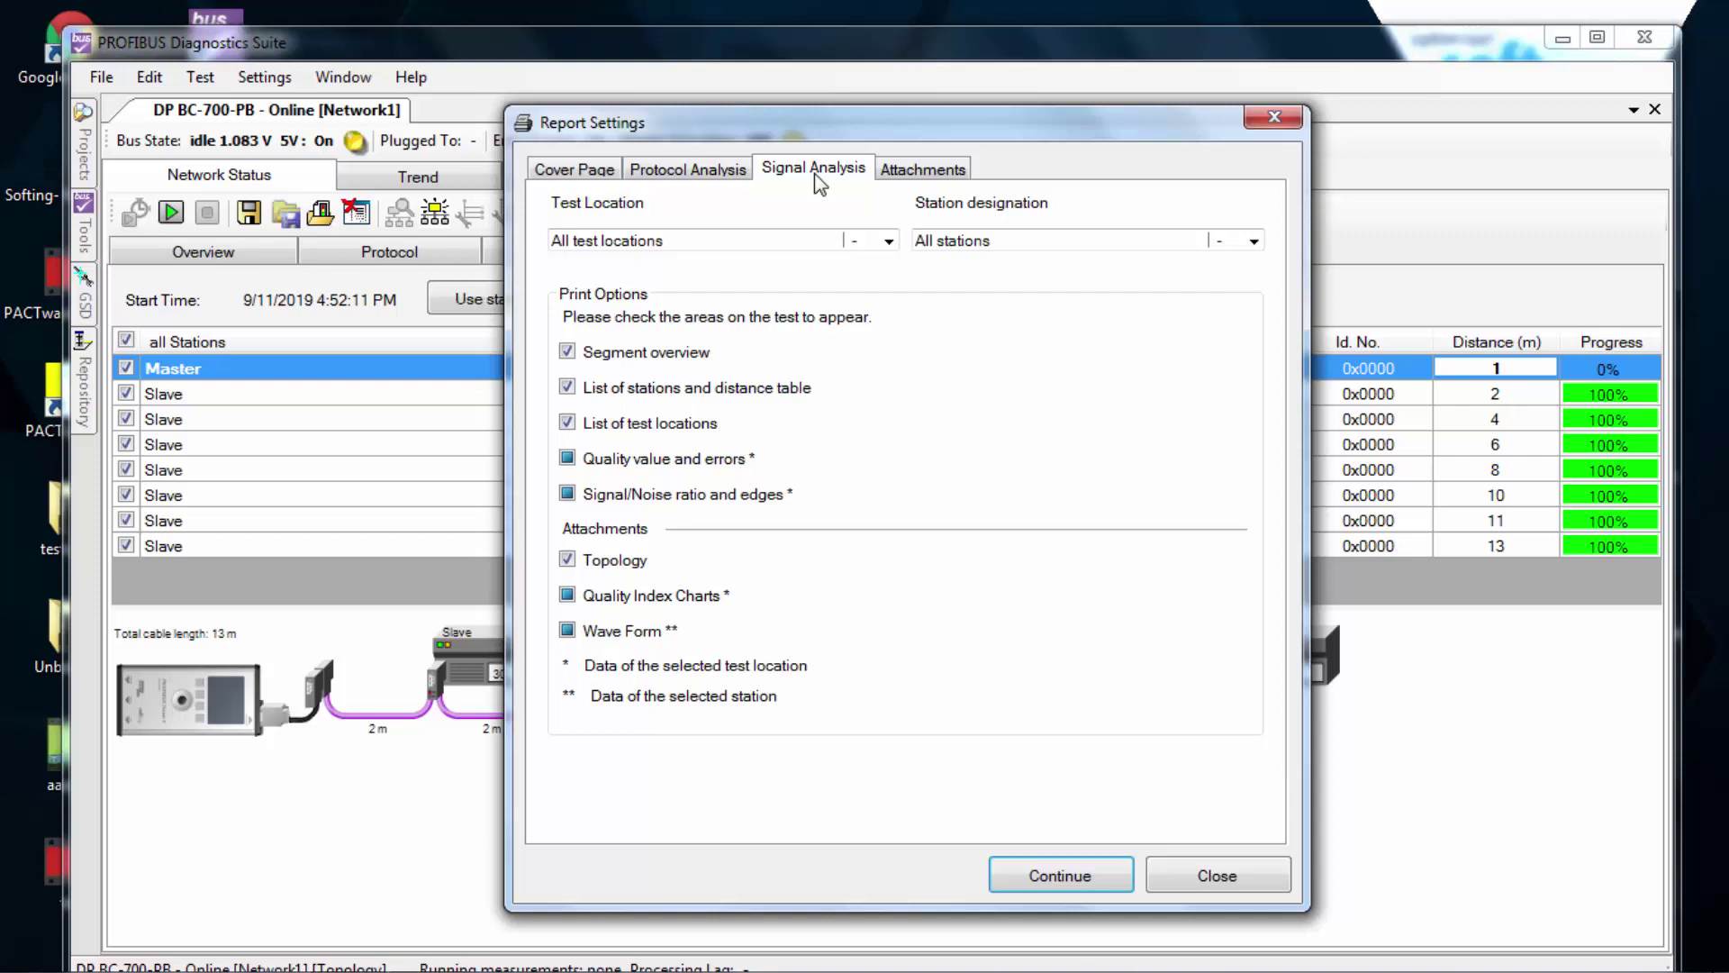
{"action": "left_click", "coordinate": [928, 175]}
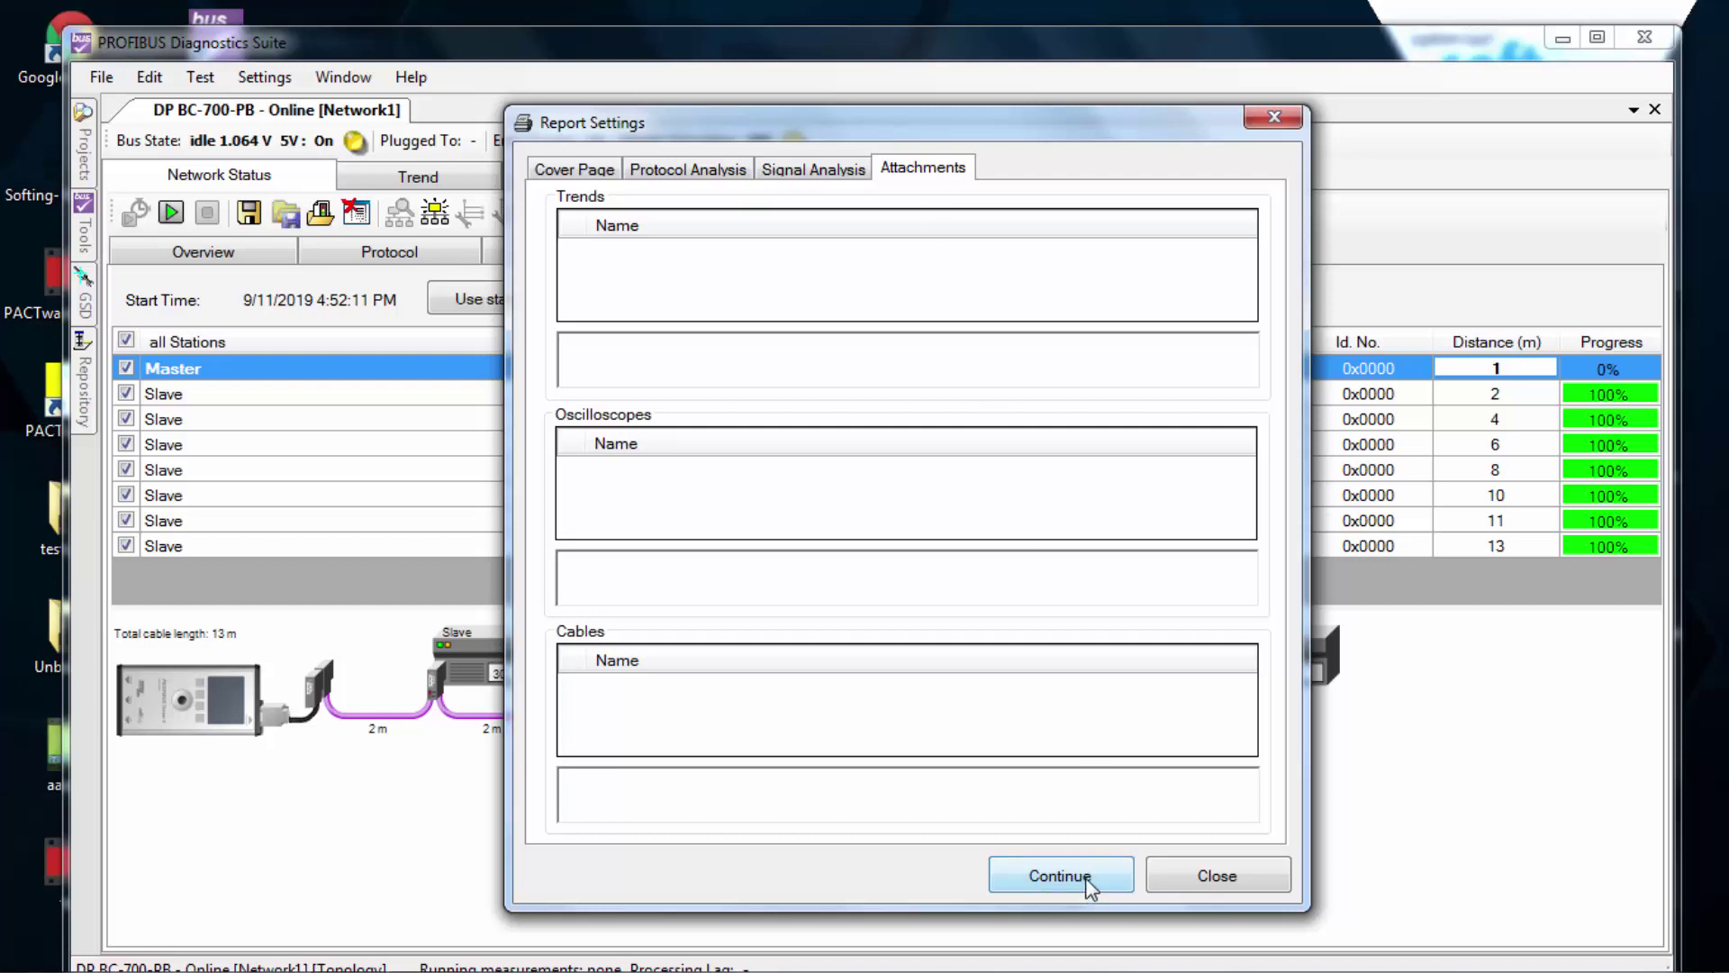
Generate the Network1 test report and export it as an Acrobat PDF into the Plant4 reports folder.
{"action": "left_click", "coordinate": [1059, 876]}
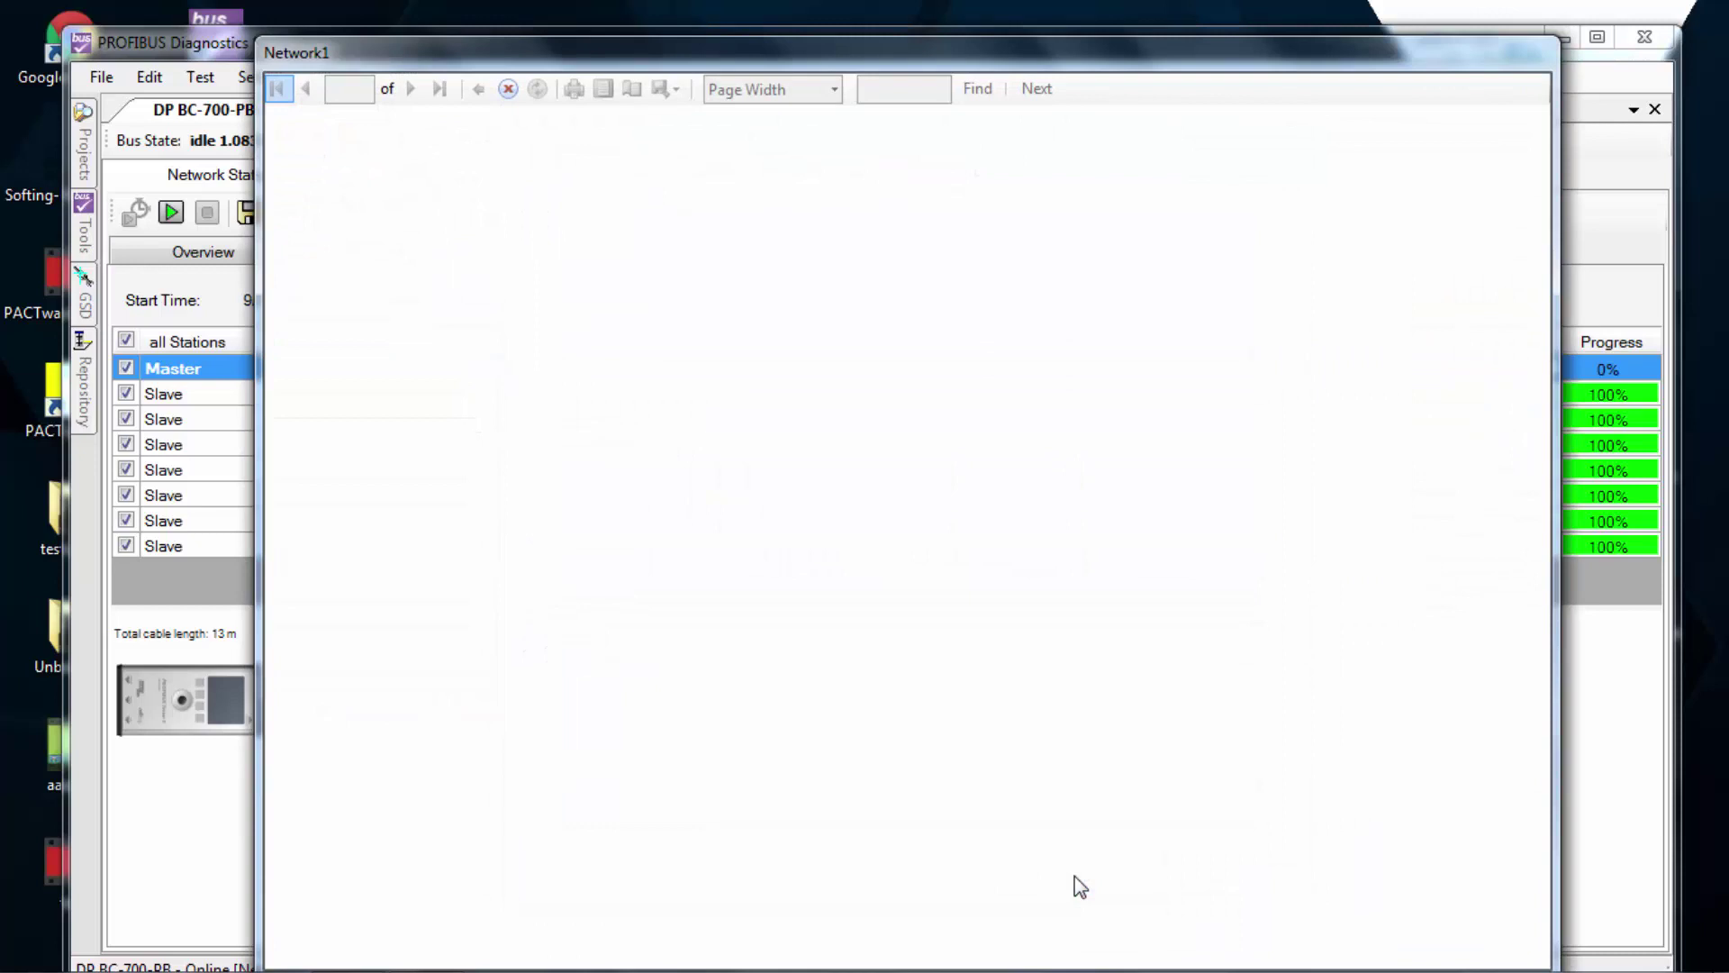
{"action": "left_click", "coordinate": [1080, 887]}
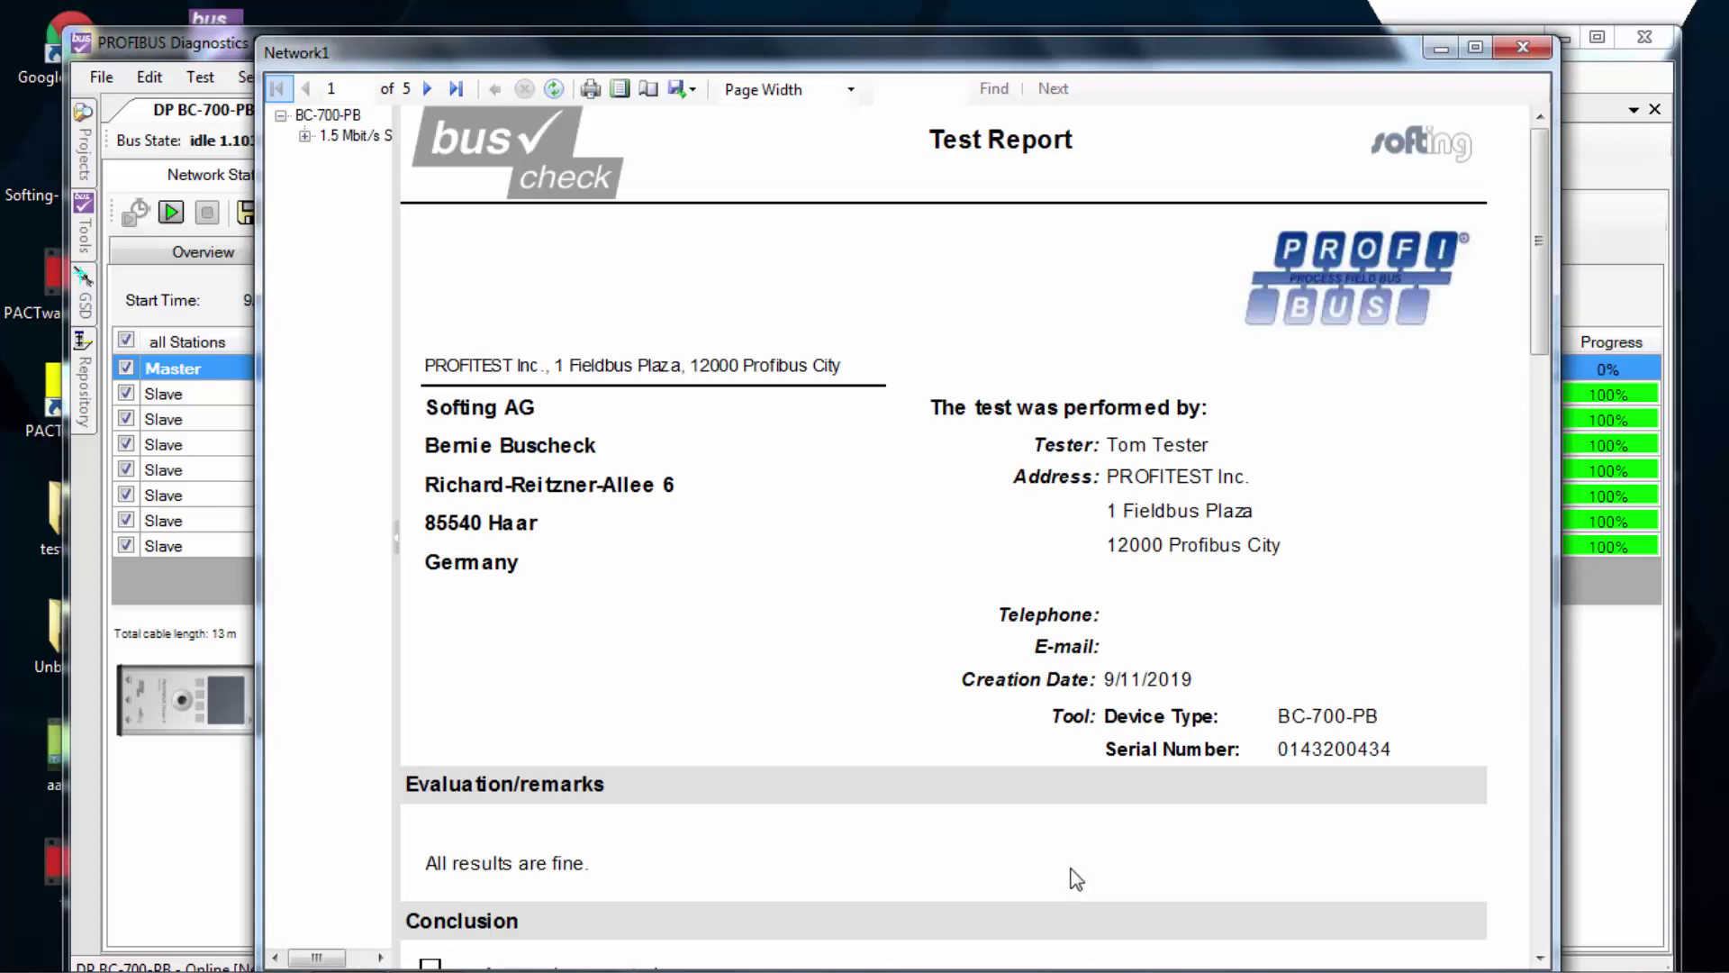
{"action": "left_click", "coordinate": [691, 89]}
{"action": "left_click", "coordinate": [730, 141]}
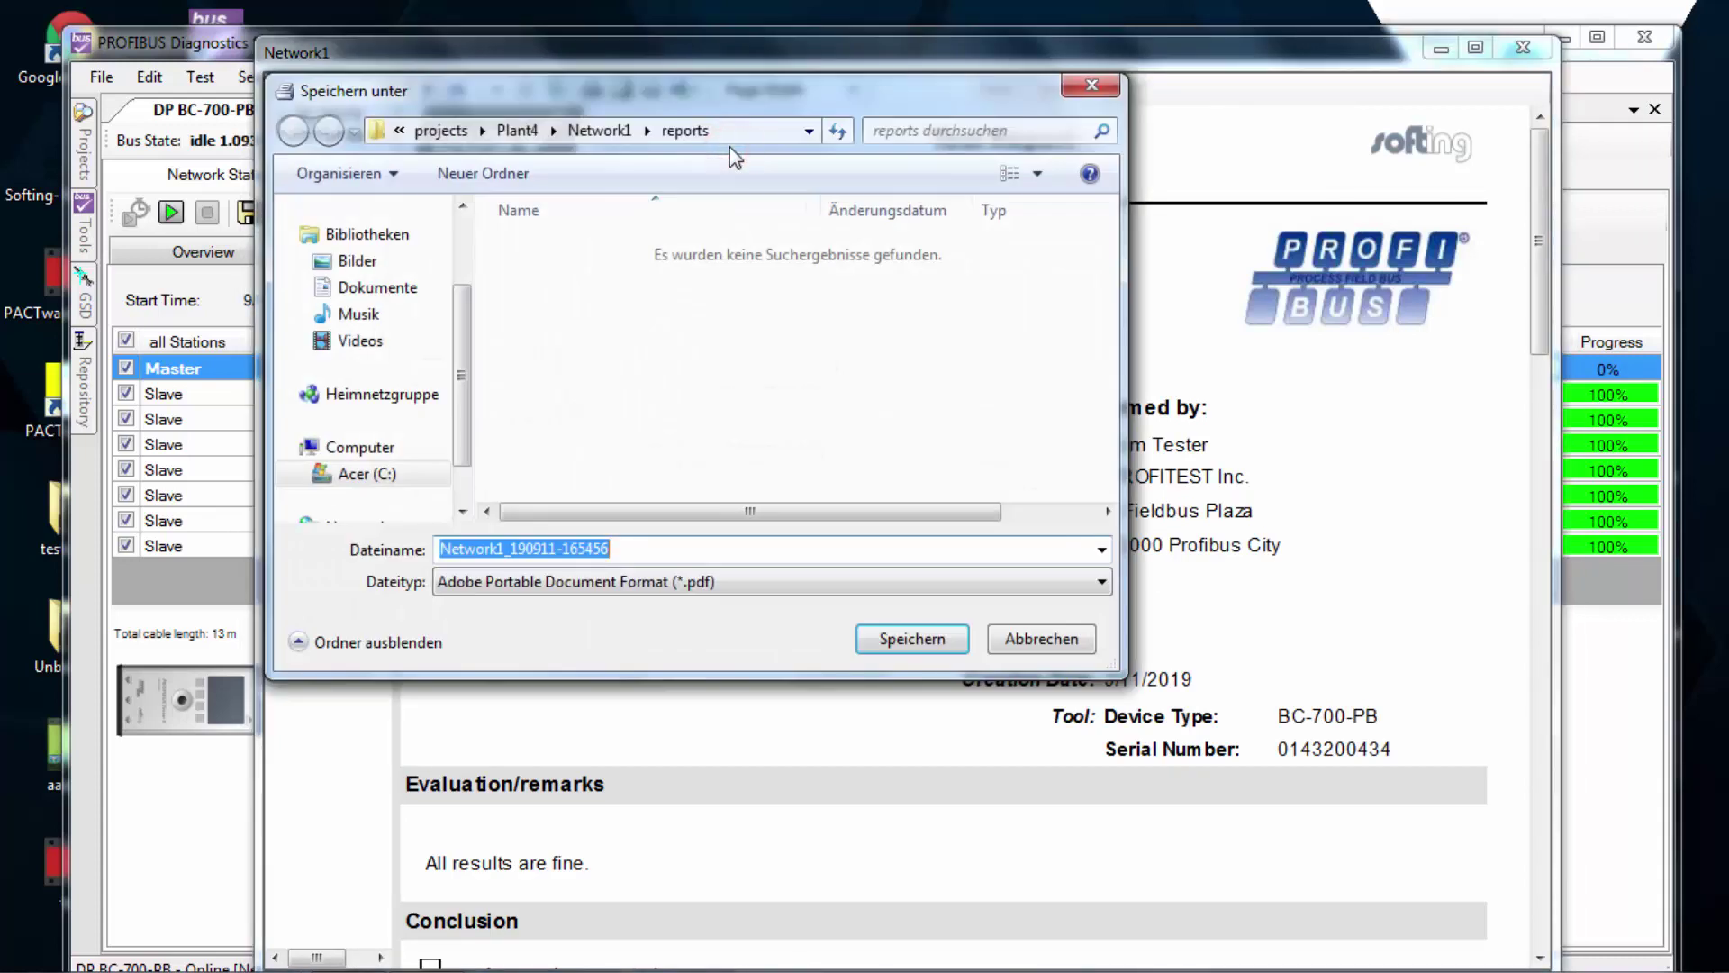
{"action": "left_click", "coordinate": [918, 644]}
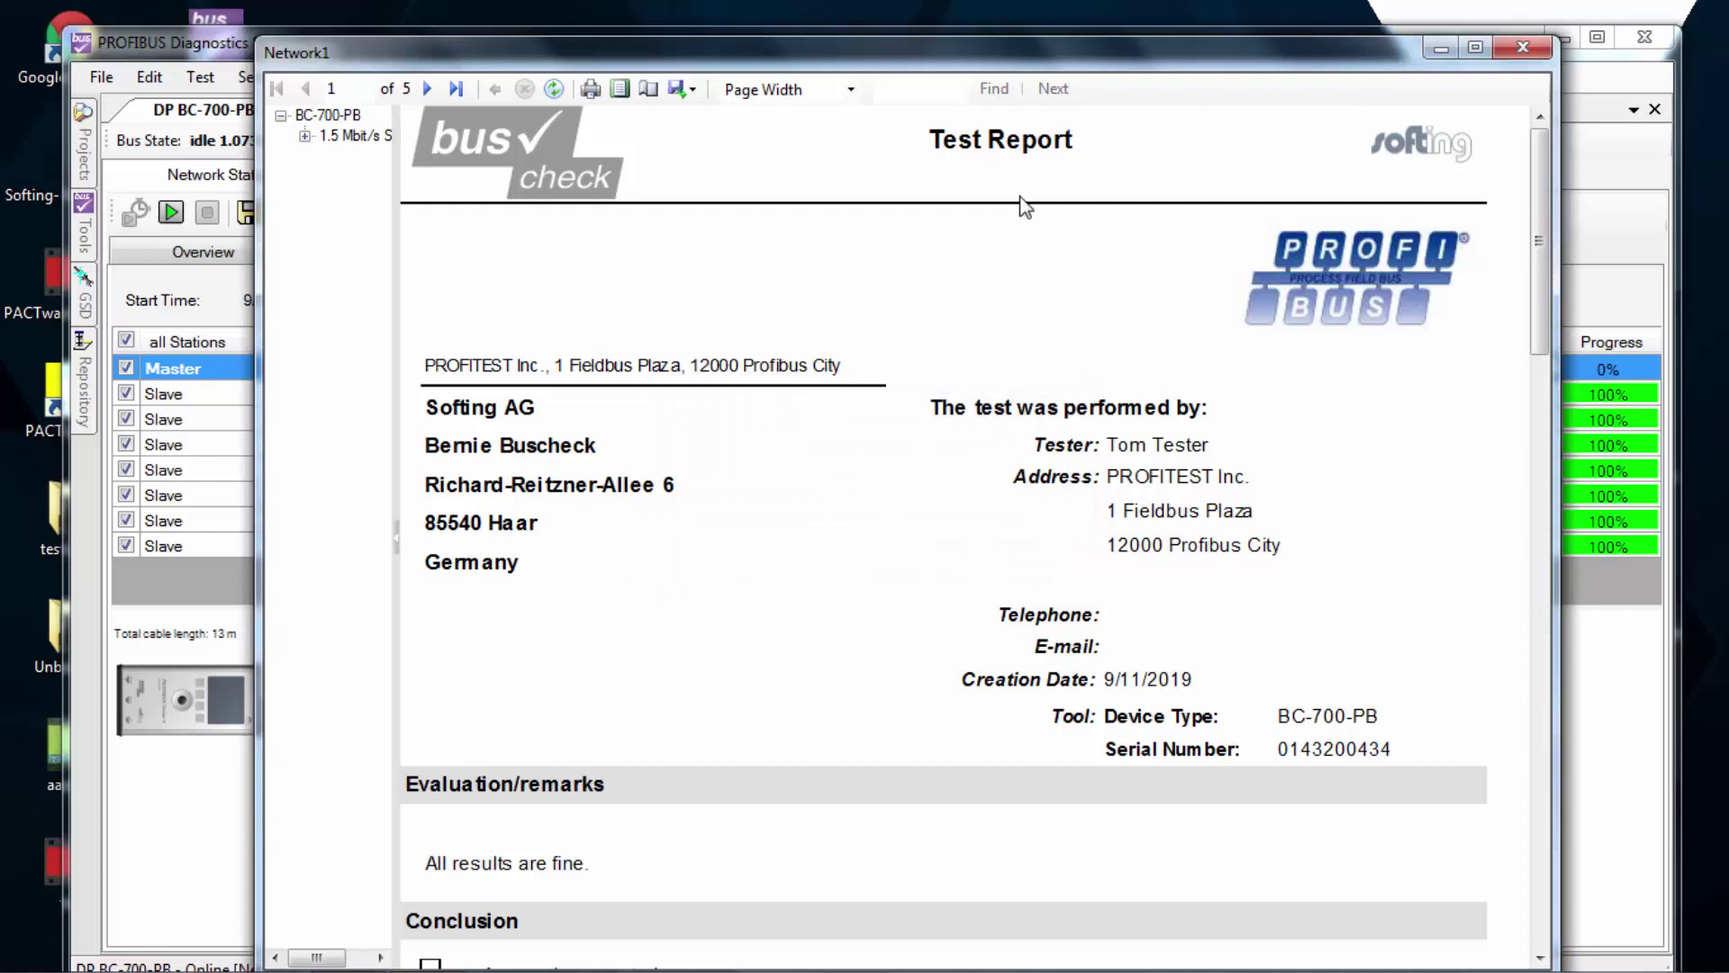
Close the report settings and open the Network1 PDF from Plant4 > Network1 > Reports.
{"action": "left_click", "coordinate": [1523, 48]}
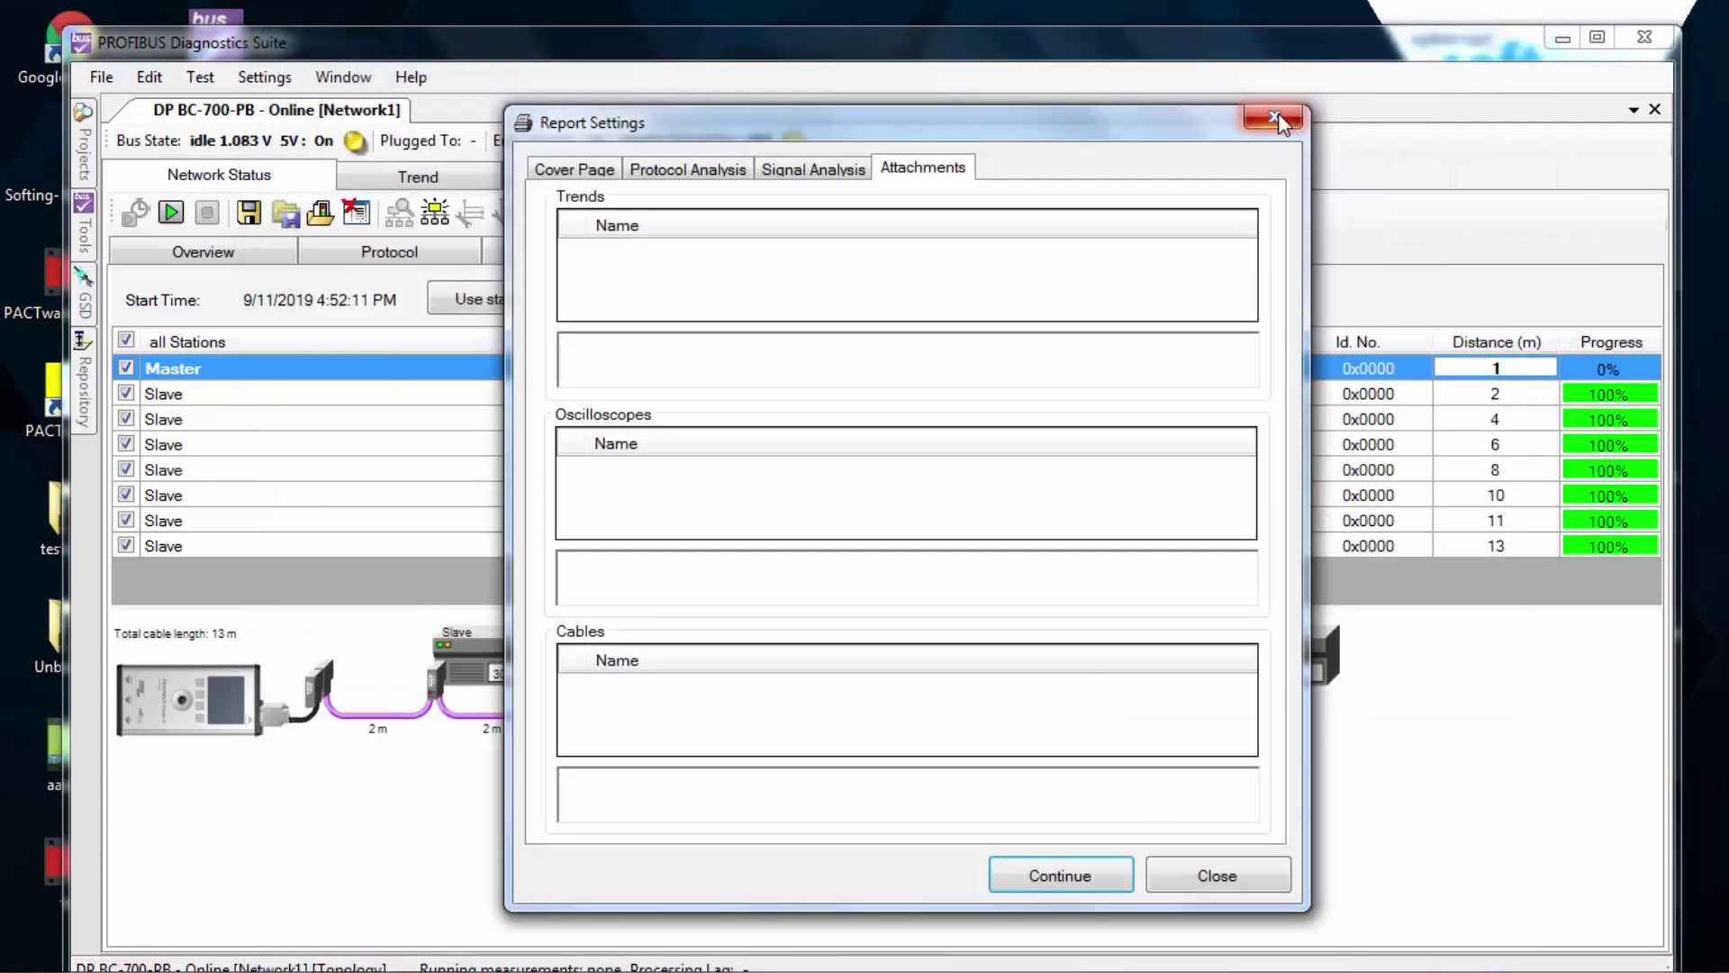
{"action": "left_click", "coordinate": [1280, 113]}
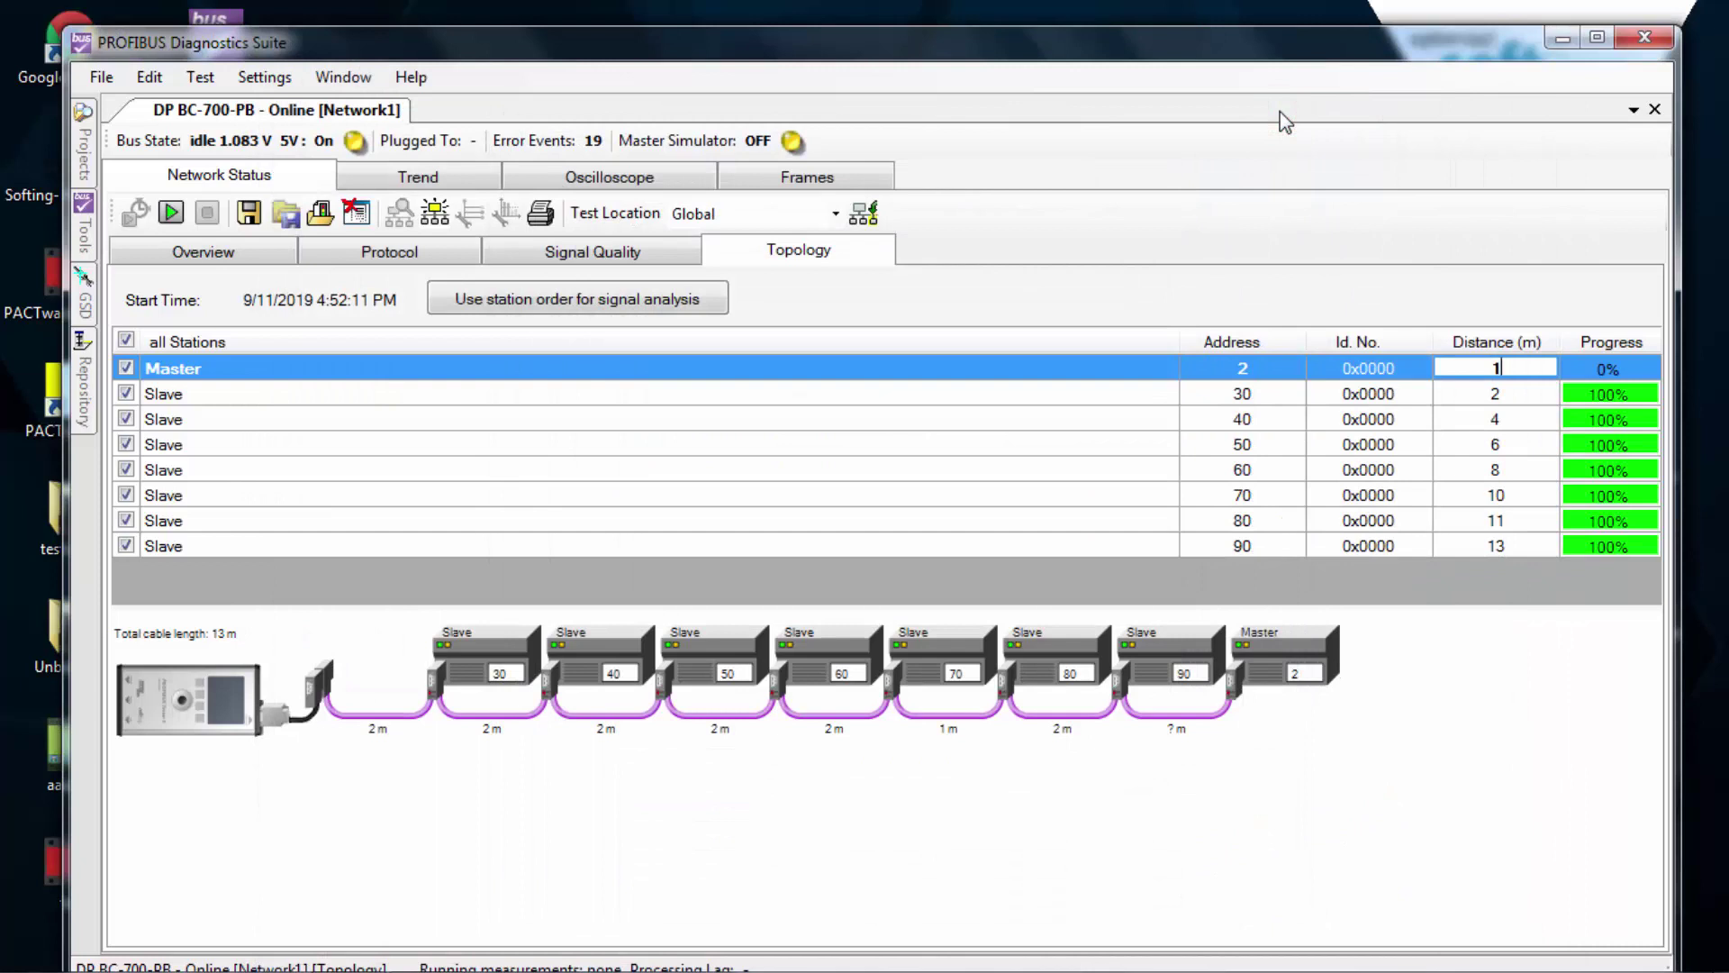
{"action": "left_click", "coordinate": [84, 135]}
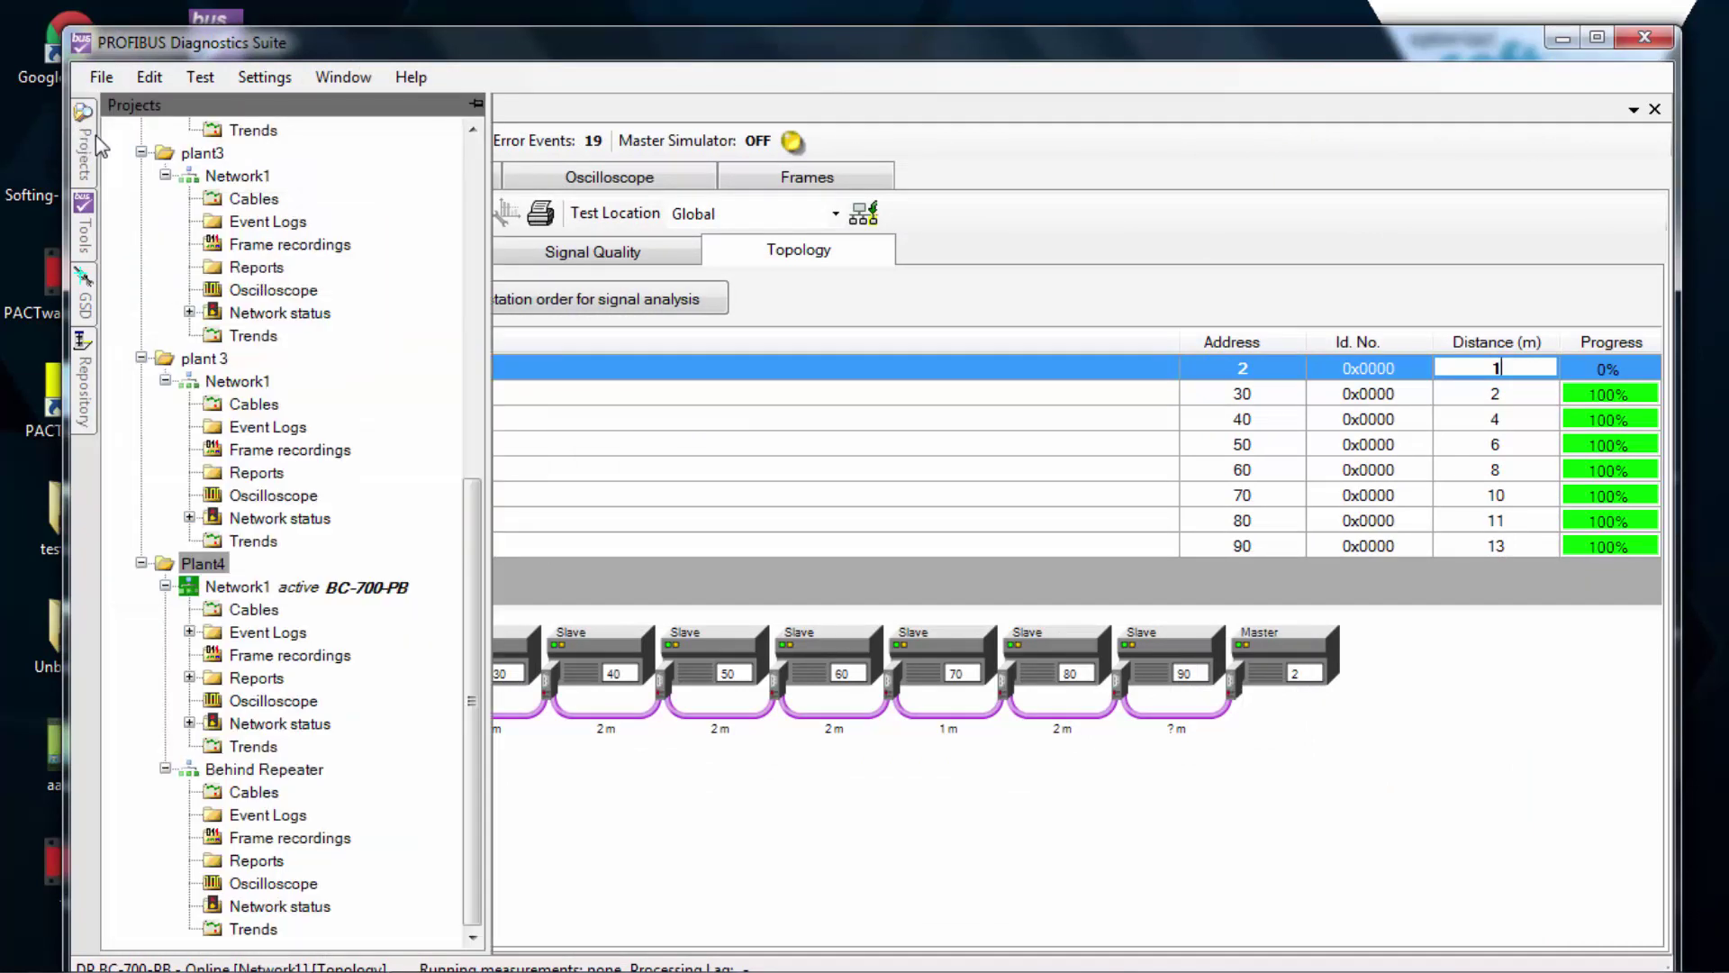
{"action": "left_click", "coordinate": [233, 620]}
{"action": "left_click", "coordinate": [190, 678]}
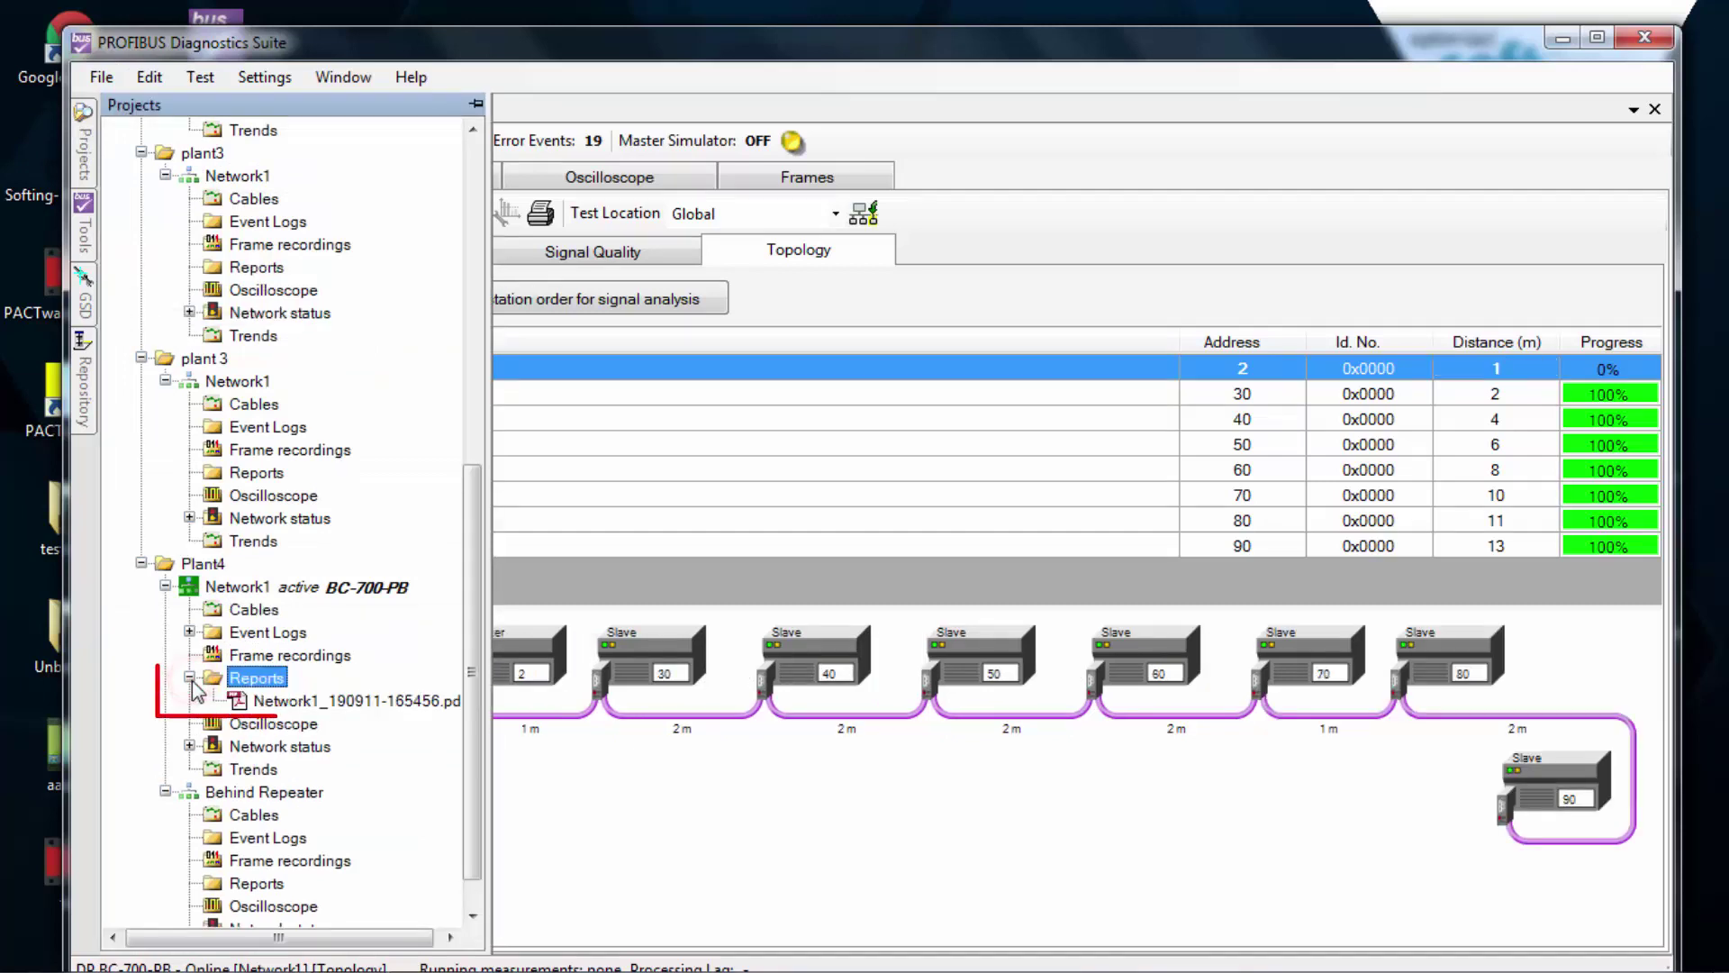
{"action": "double_click", "coordinate": [291, 701]}
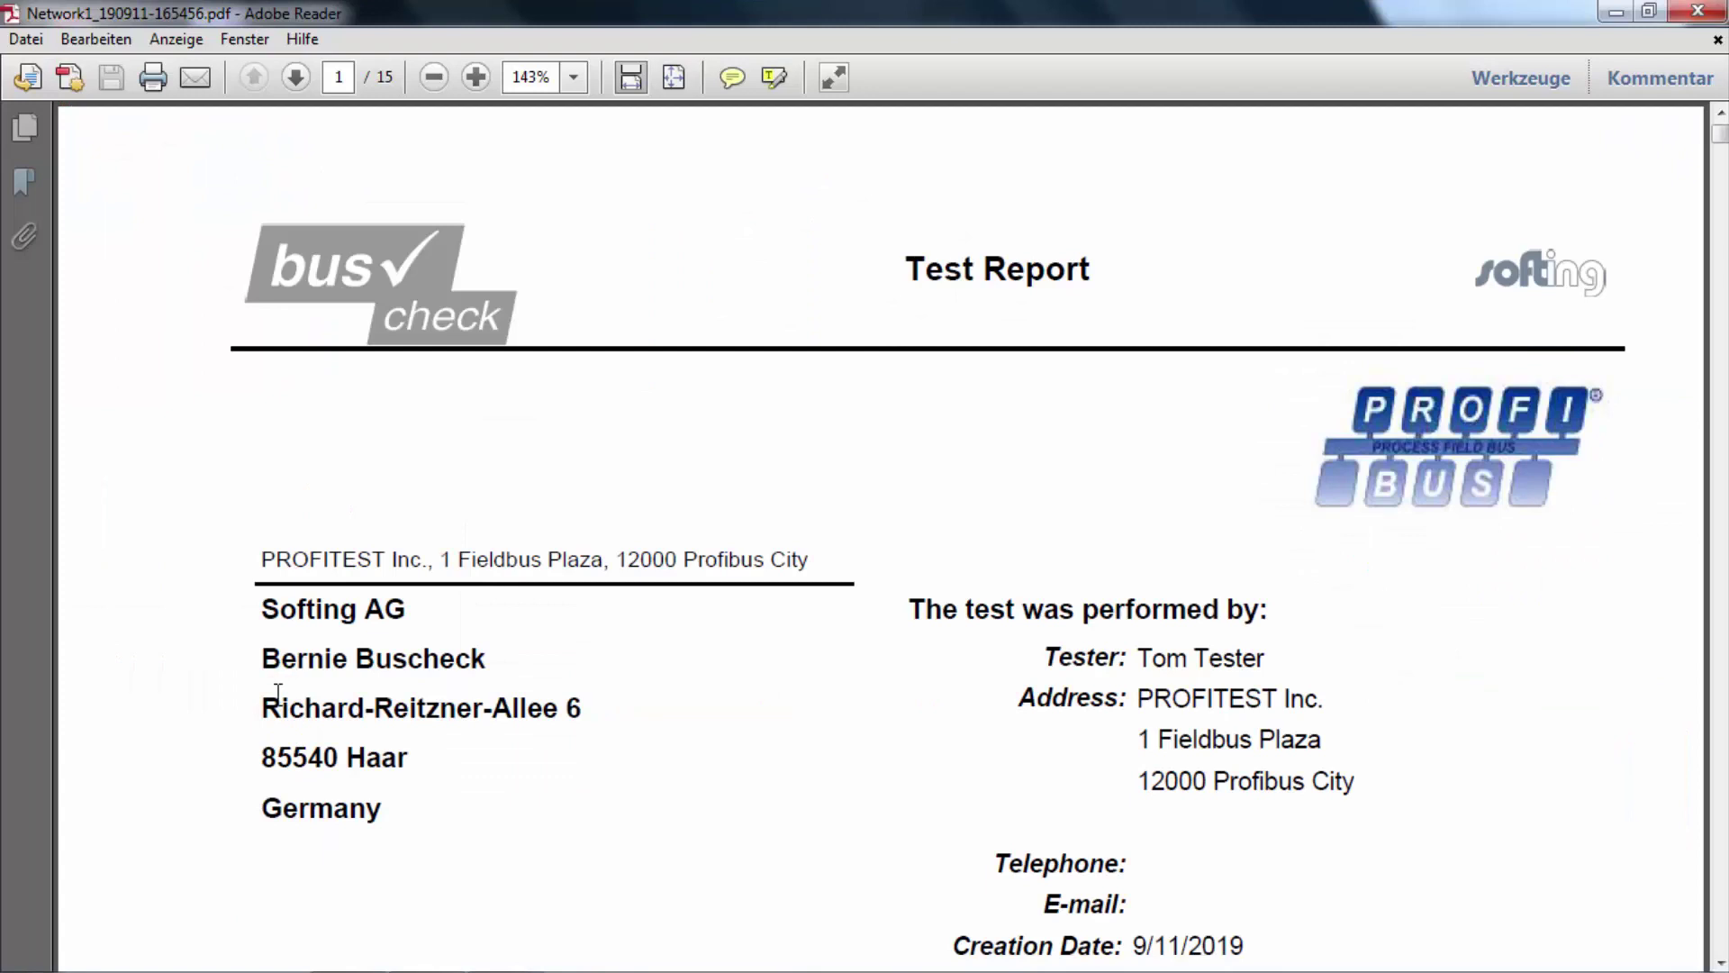
{"action": "scroll", "coordinate": [555, 757], "scroll_direction": "down", "scroll_amount": 5}
{"action": "scroll", "coordinate": [562, 747], "scroll_direction": "down", "scroll_amount": 3}
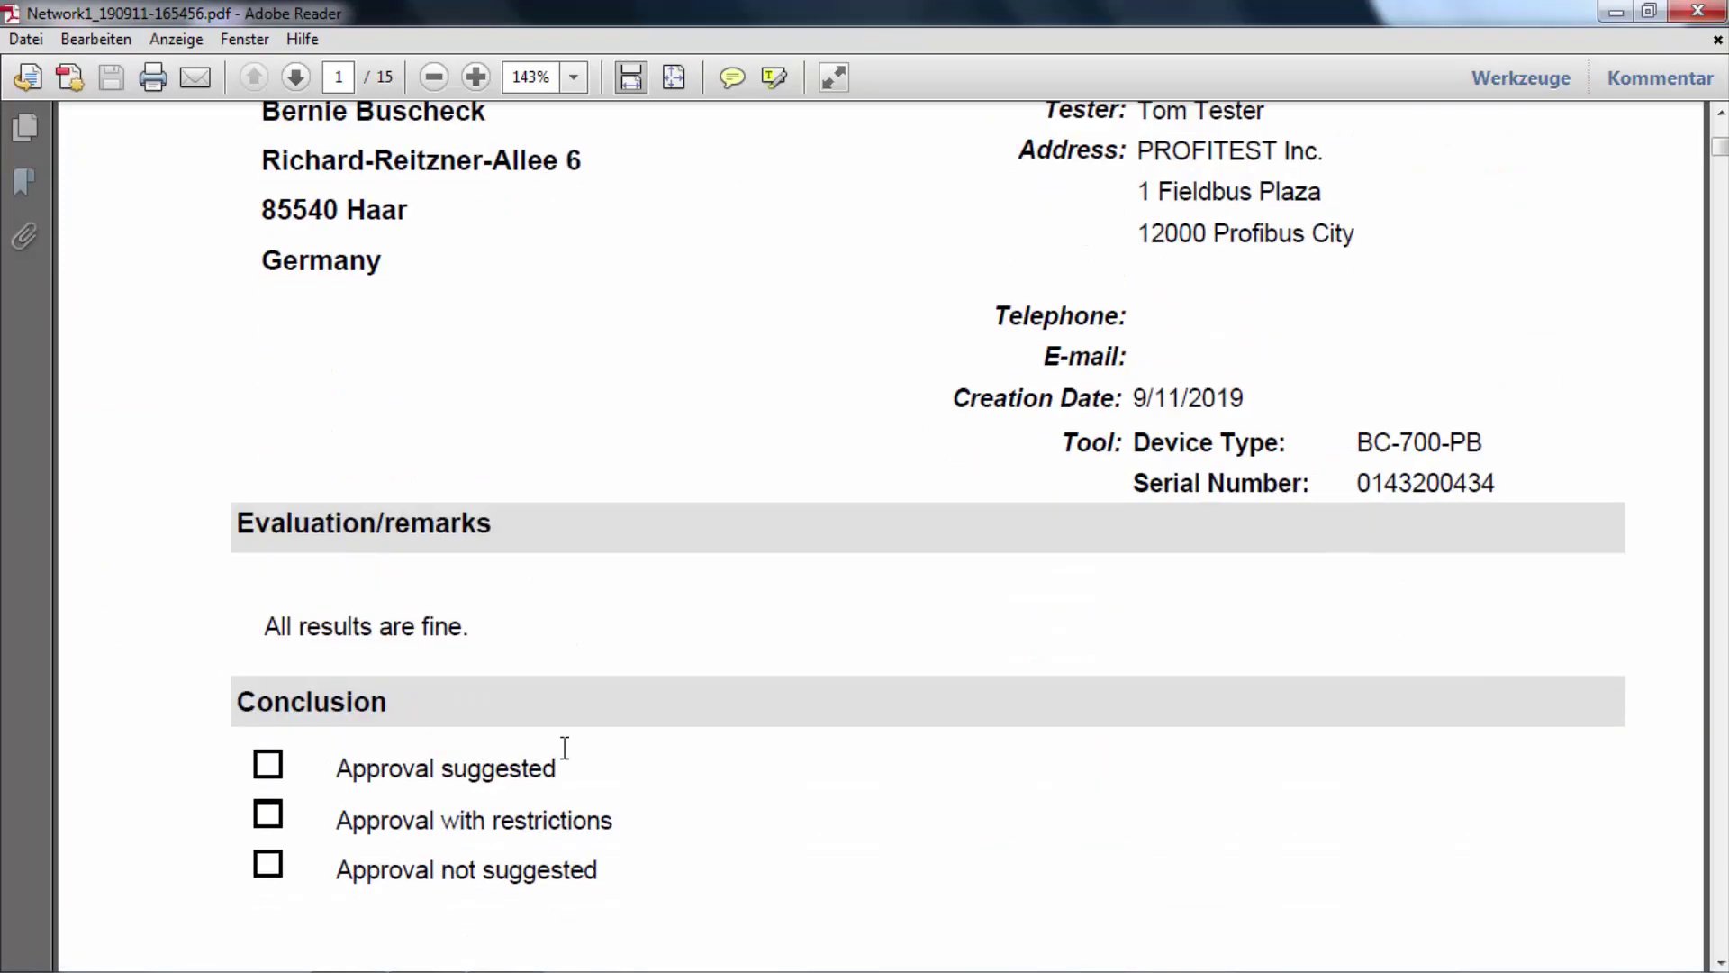
{"action": "scroll", "coordinate": [574, 740], "scroll_direction": "down", "scroll_amount": 4}
{"action": "scroll", "coordinate": [572, 739], "scroll_direction": "down", "scroll_amount": 3}
{"action": "scroll", "coordinate": [580, 749], "scroll_direction": "down", "scroll_amount": 3}
{"action": "scroll", "coordinate": [591, 742], "scroll_direction": "down", "scroll_amount": 3}
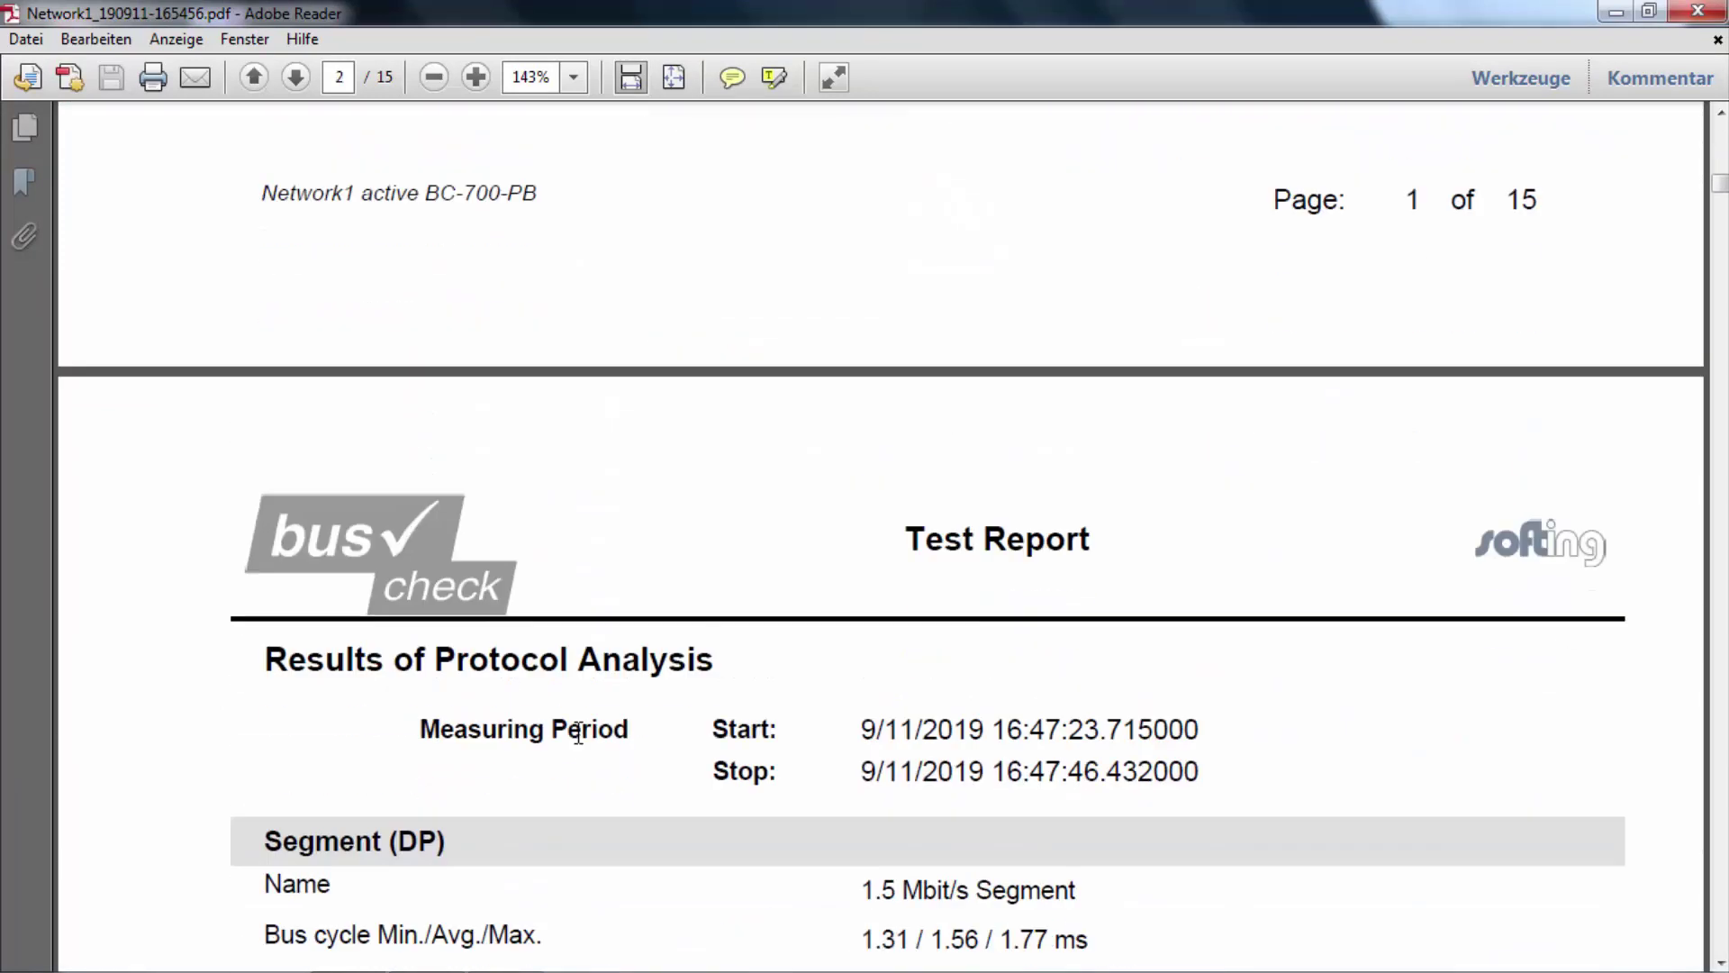
{"action": "scroll", "coordinate": [579, 730], "scroll_direction": "down", "scroll_amount": 3}
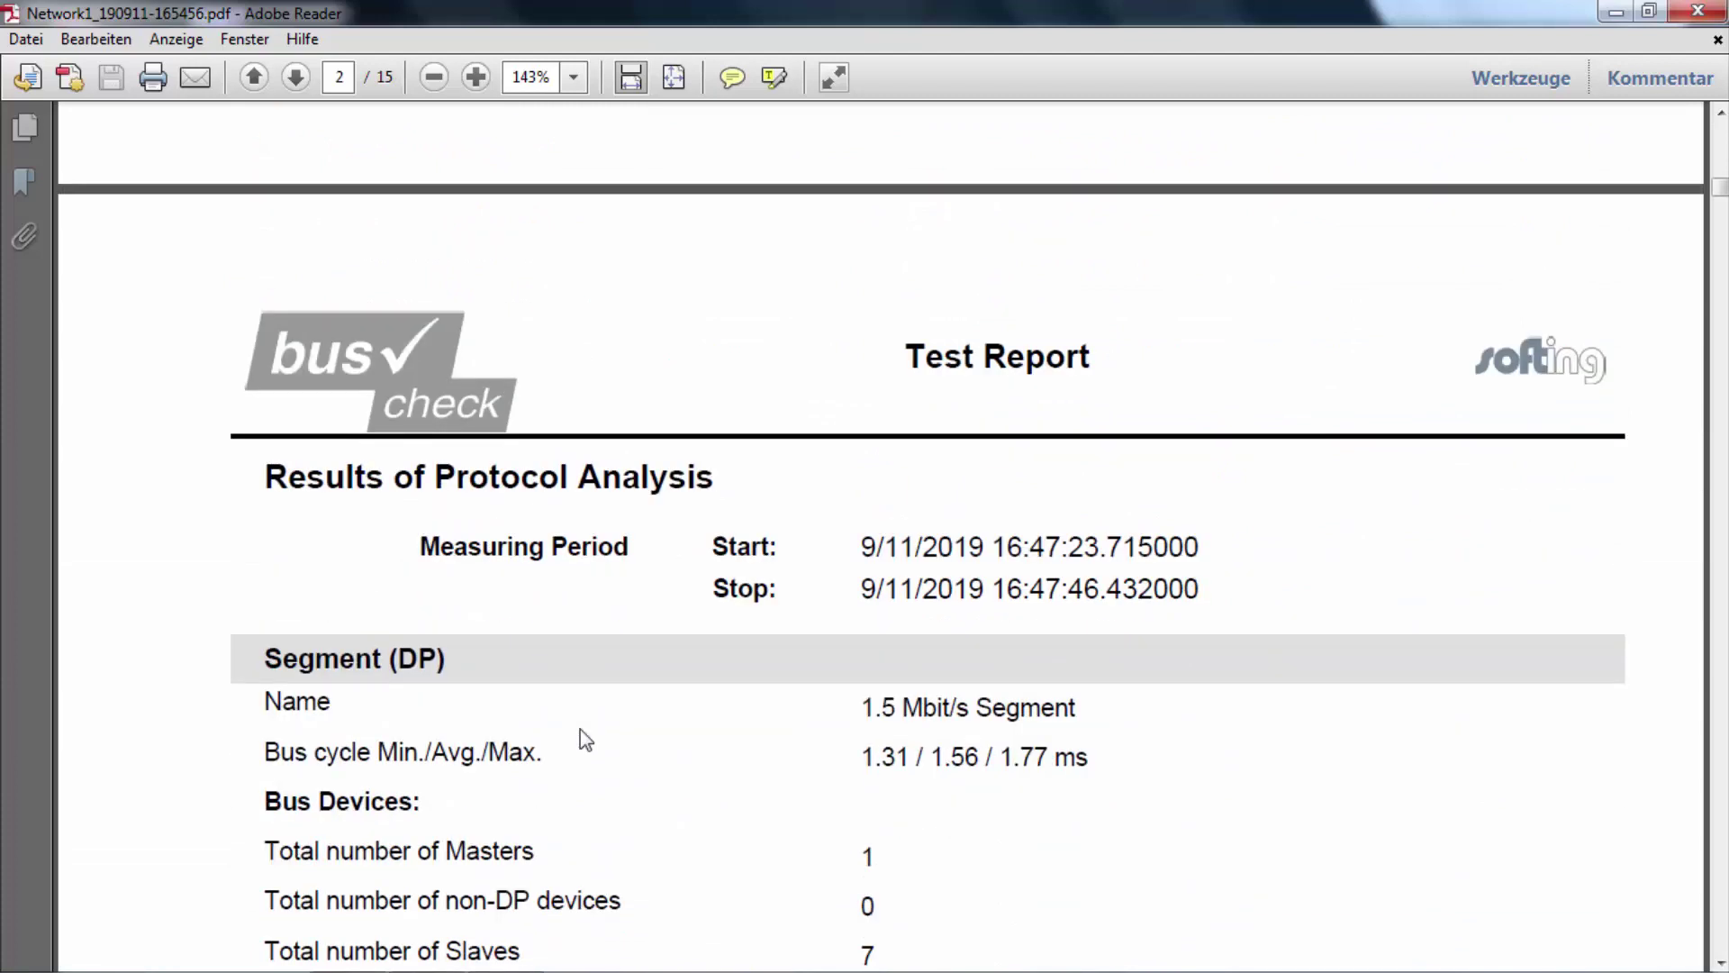
{"action": "scroll", "coordinate": [580, 737], "scroll_direction": "down", "scroll_amount": 2}
Highlight the bus speed, bus cycle min/avg/max times, Master count and station 60 retries.
{"action": "left_click_drag", "start_coordinate": [851, 594], "coordinate": [961, 595]}
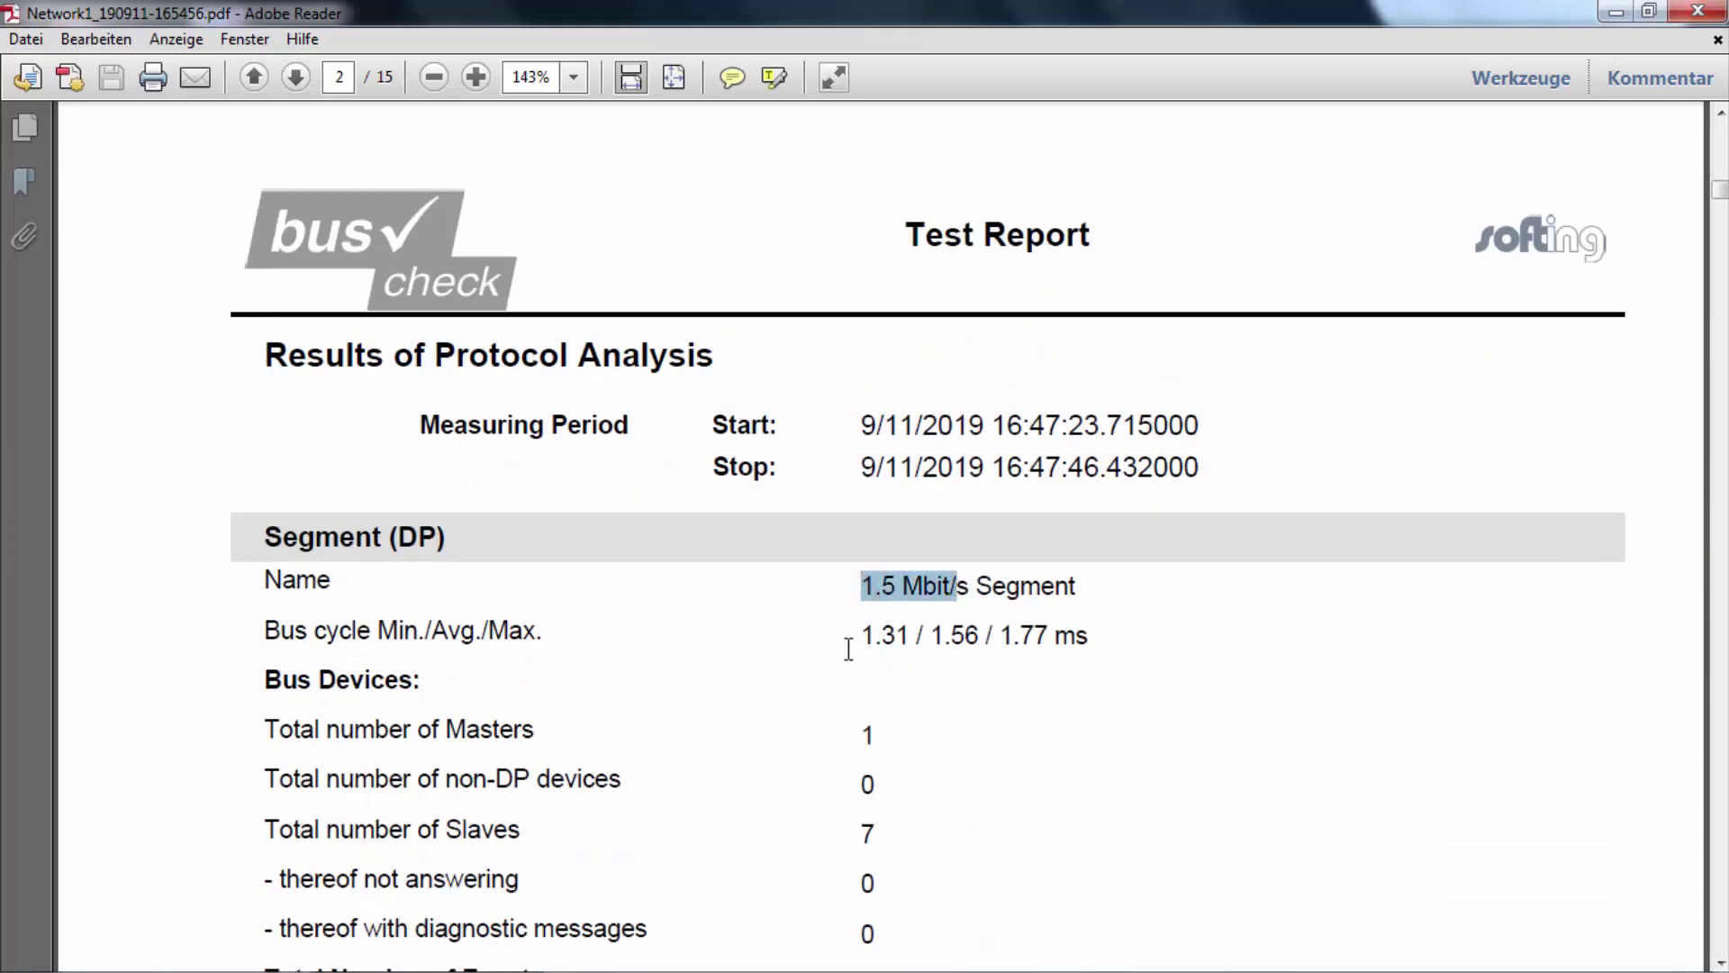
{"action": "left_click_drag", "start_coordinate": [861, 632], "coordinate": [1089, 638]}
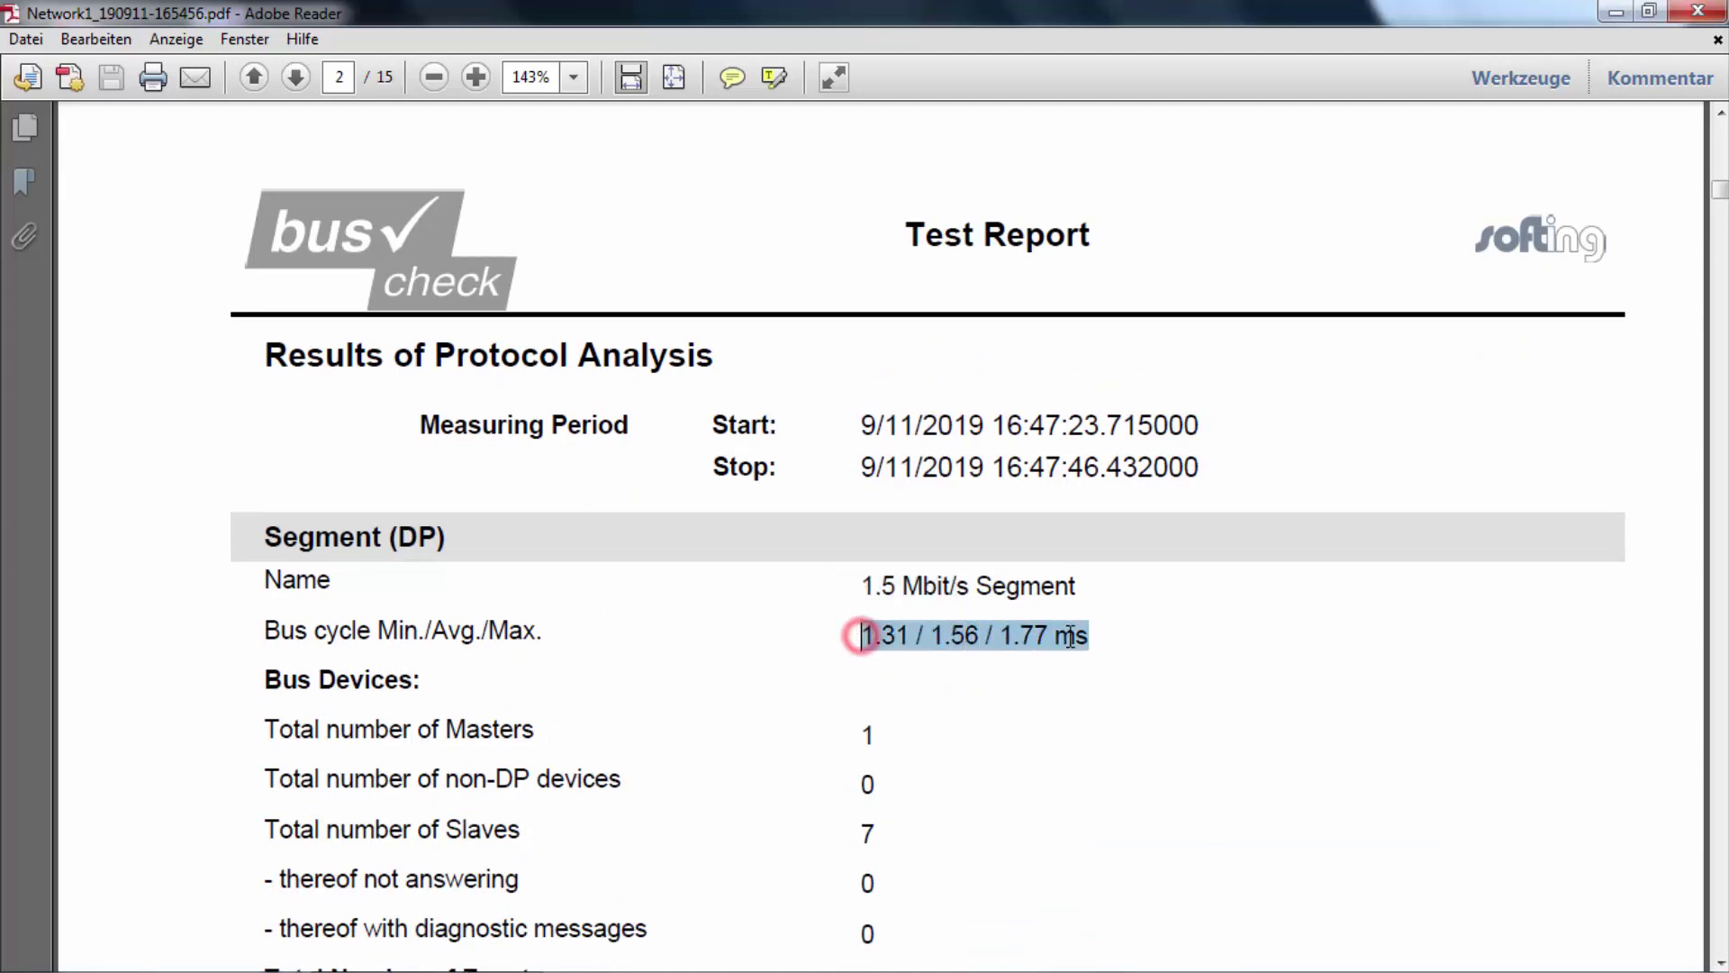
{"action": "scroll", "coordinate": [1073, 655], "scroll_direction": "down", "scroll_amount": 1}
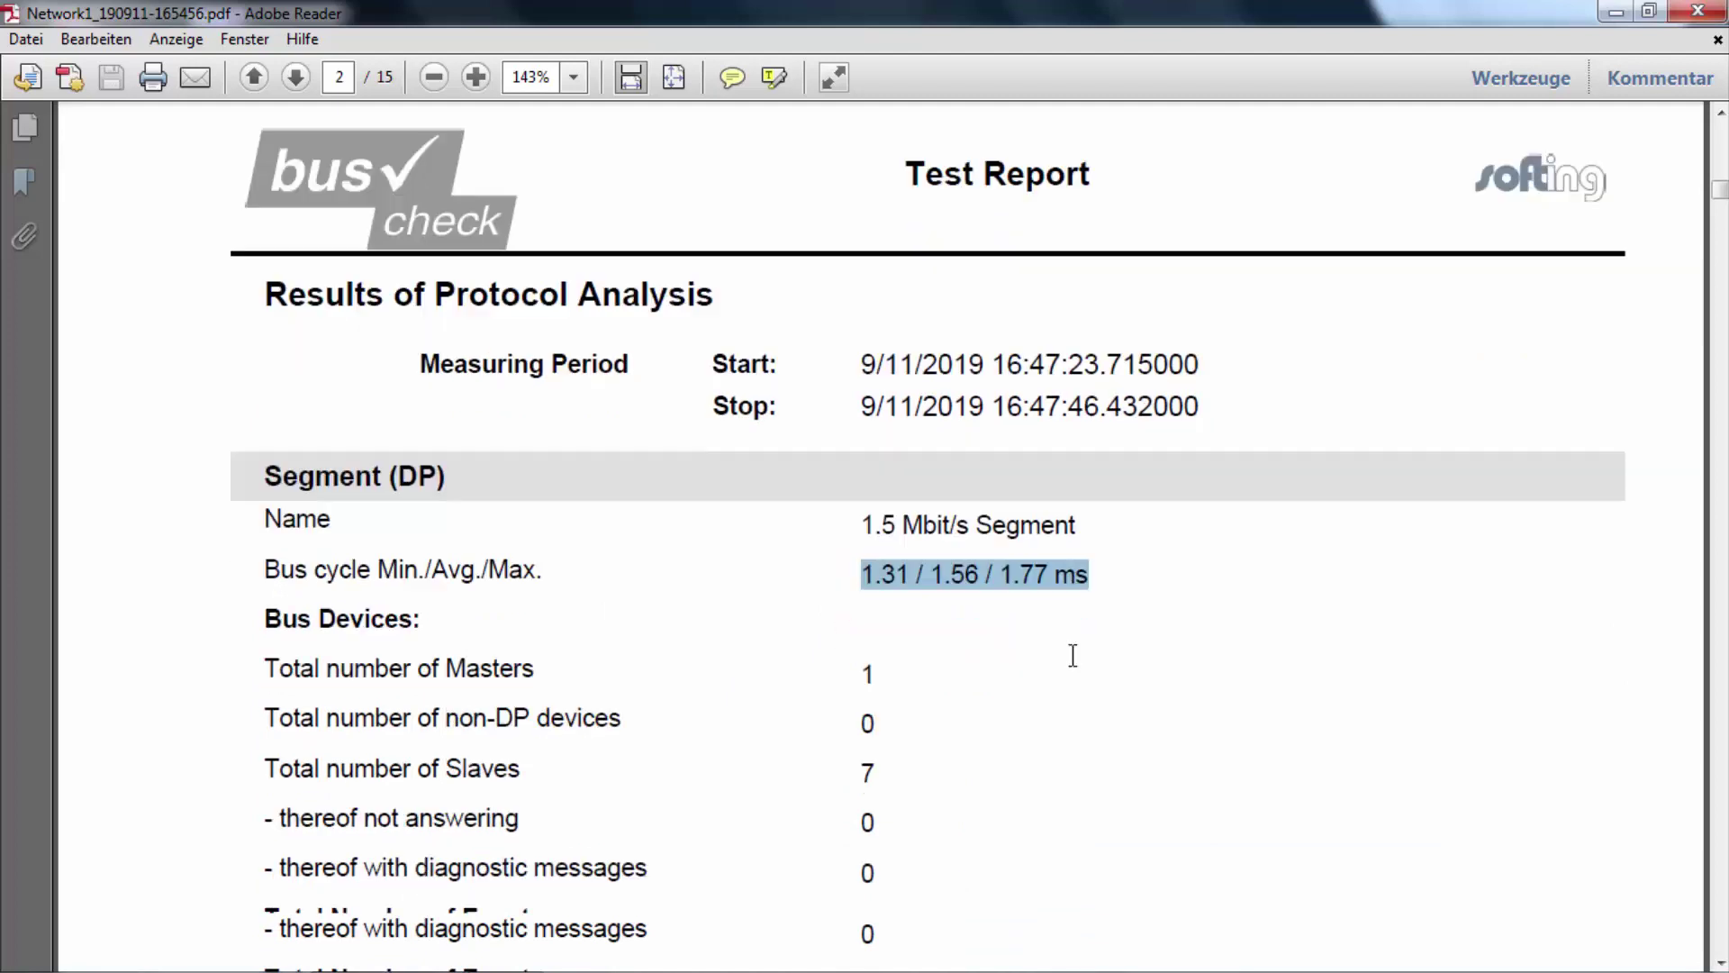
{"action": "scroll", "coordinate": [1074, 663], "scroll_direction": "down", "scroll_amount": 2}
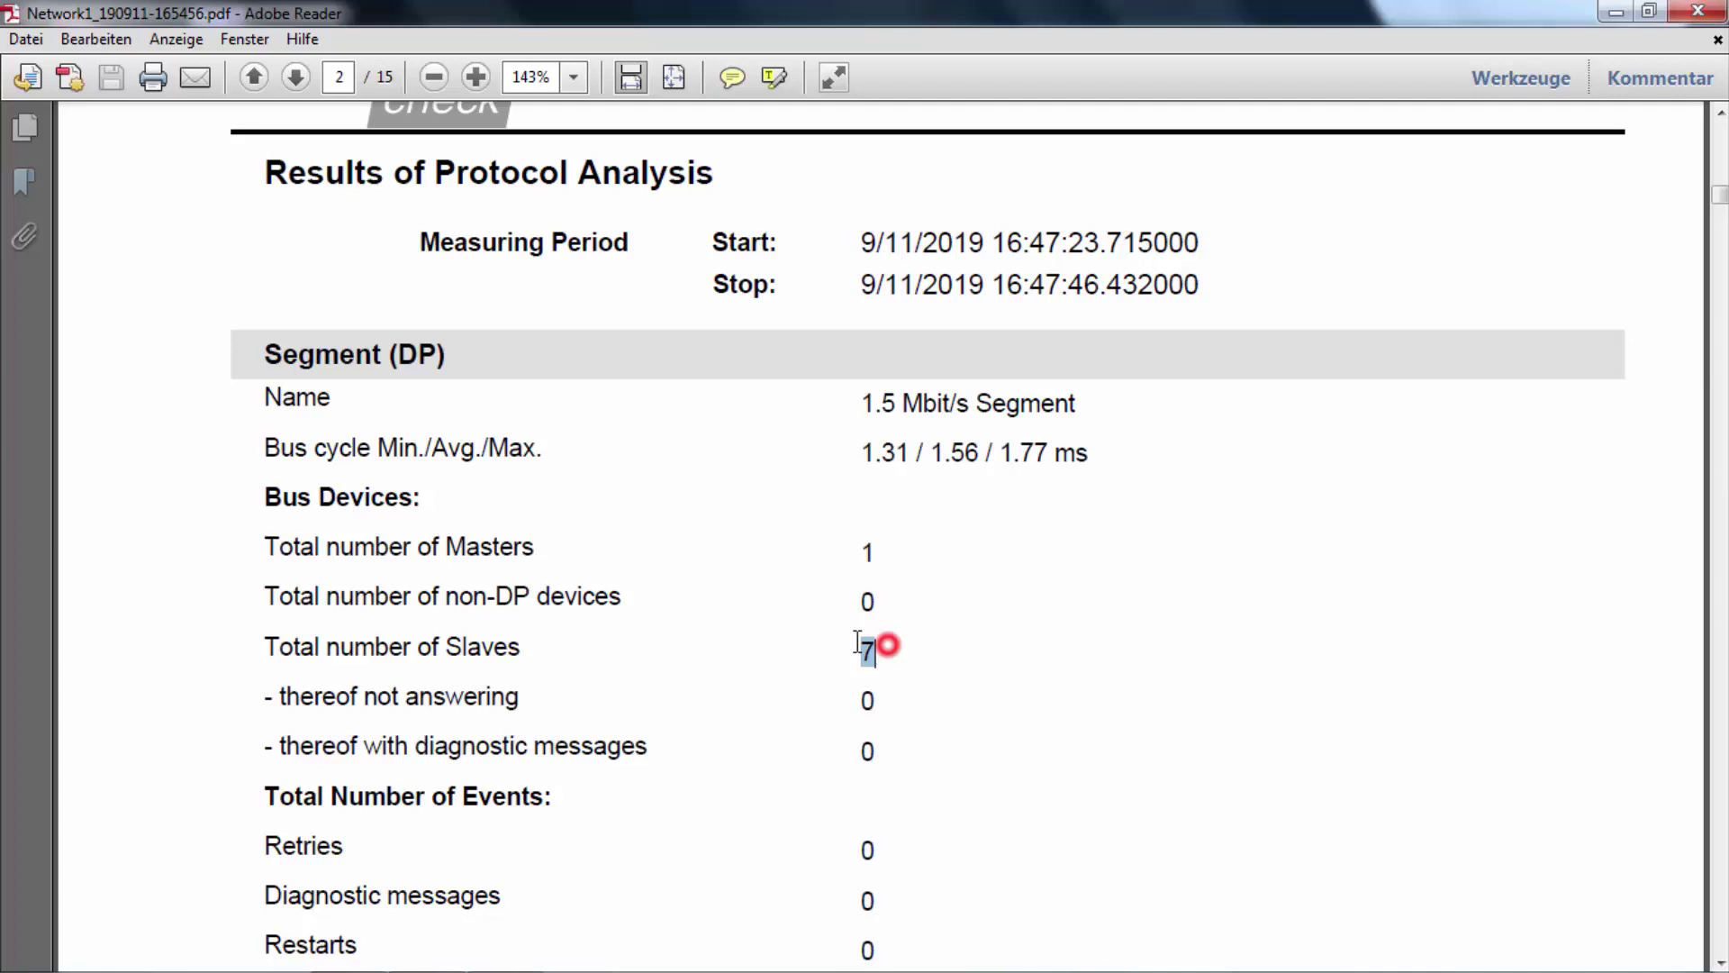
{"action": "left_click_drag", "start_coordinate": [879, 550], "coordinate": [856, 551]}
{"action": "scroll", "coordinate": [992, 622], "scroll_direction": "down", "scroll_amount": 5}
{"action": "scroll", "coordinate": [988, 639], "scroll_direction": "down", "scroll_amount": 5}
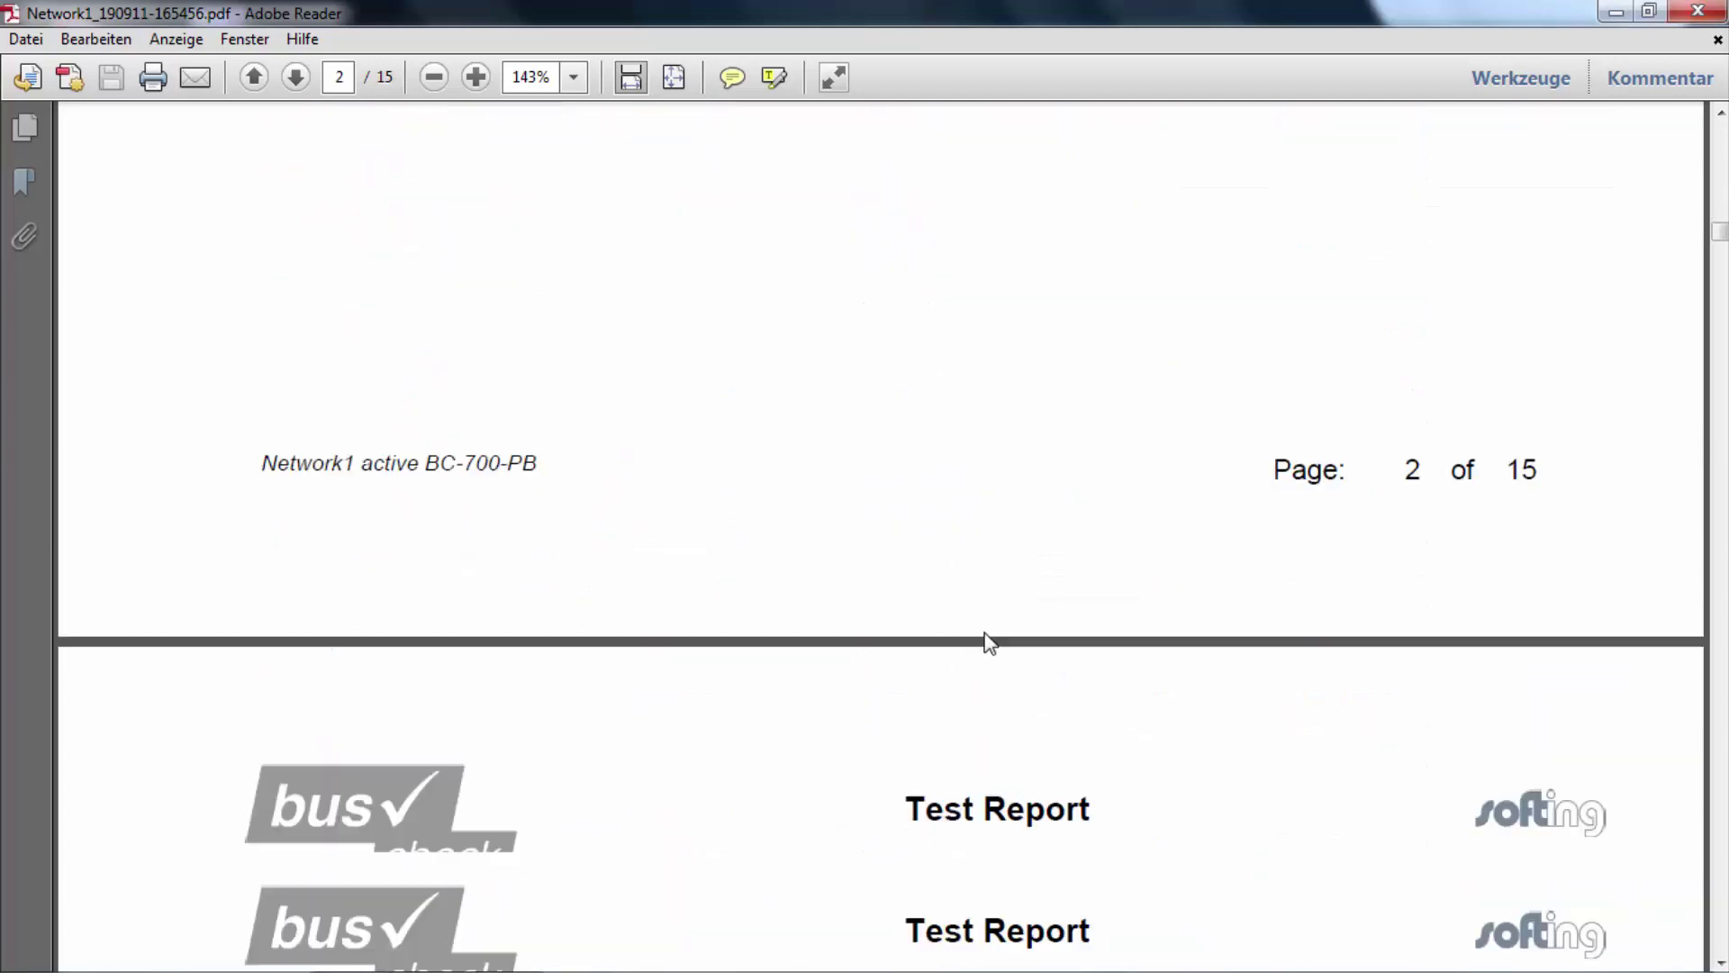
{"action": "scroll", "coordinate": [980, 635], "scroll_direction": "down", "scroll_amount": 5}
{"action": "mouse_move", "coordinate": [529, 473]}
{"action": "left_mouse_down"}
{"action": "mouse_move", "coordinate": [497, 474]}
{"action": "mouse_move", "coordinate": [501, 591]}
{"action": "left_mouse_up"}
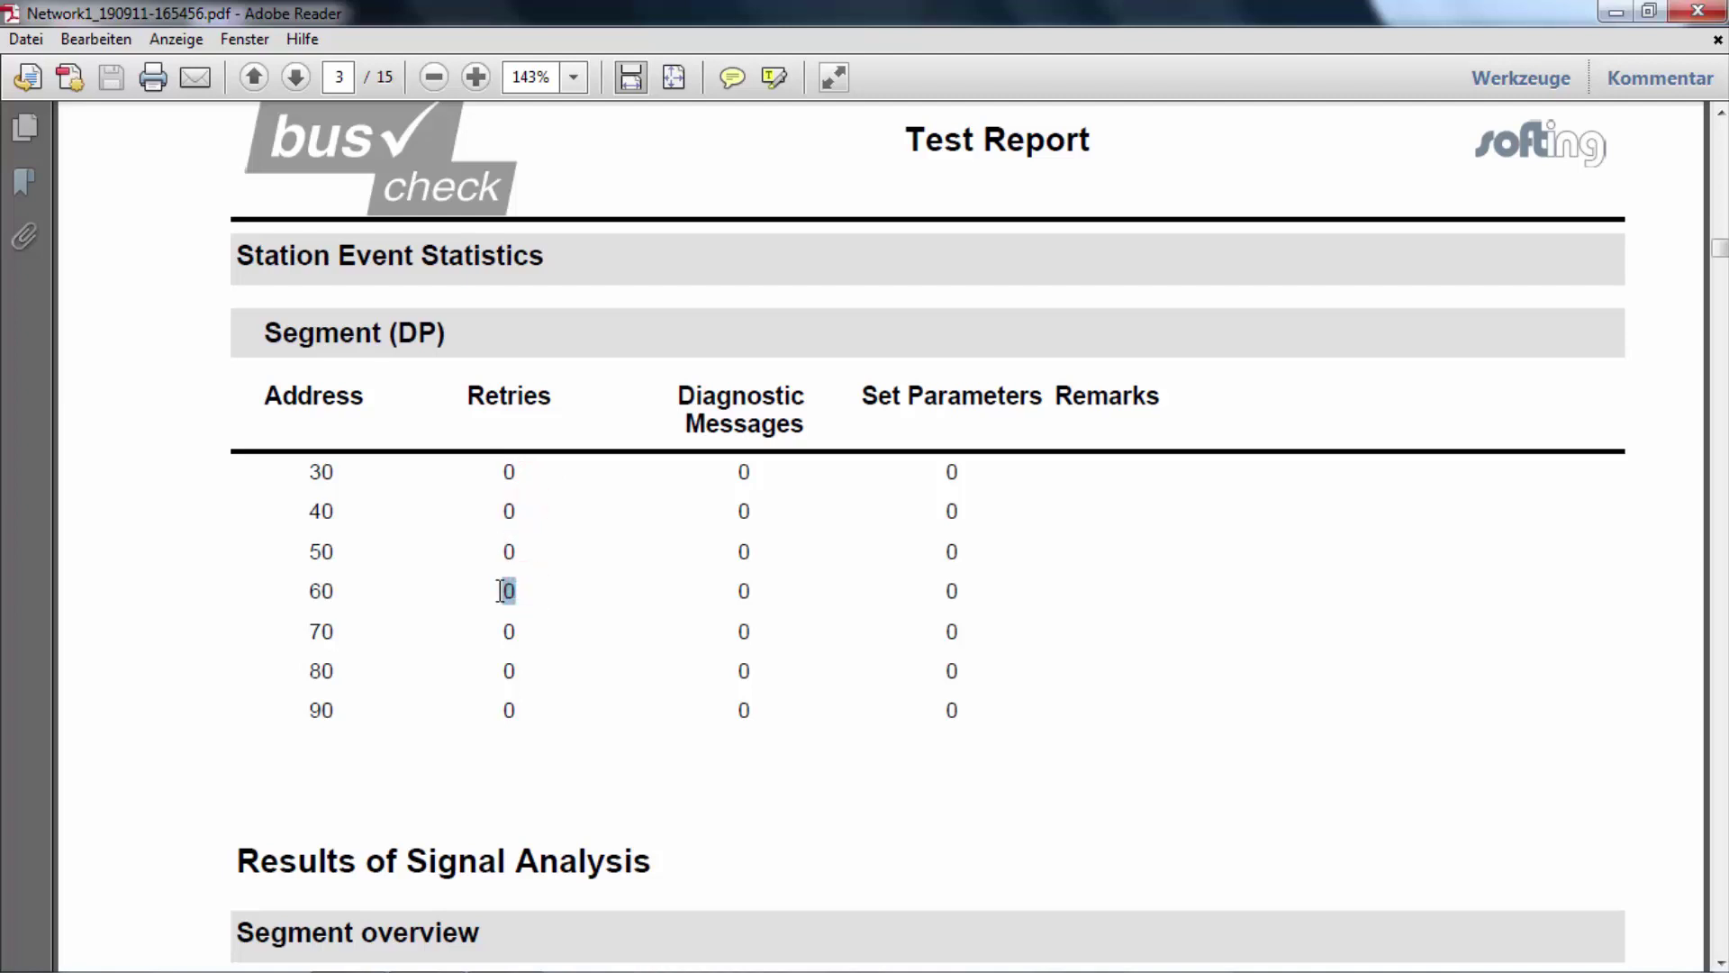
{"action": "scroll", "coordinate": [689, 599], "scroll_direction": "down", "scroll_amount": 1}
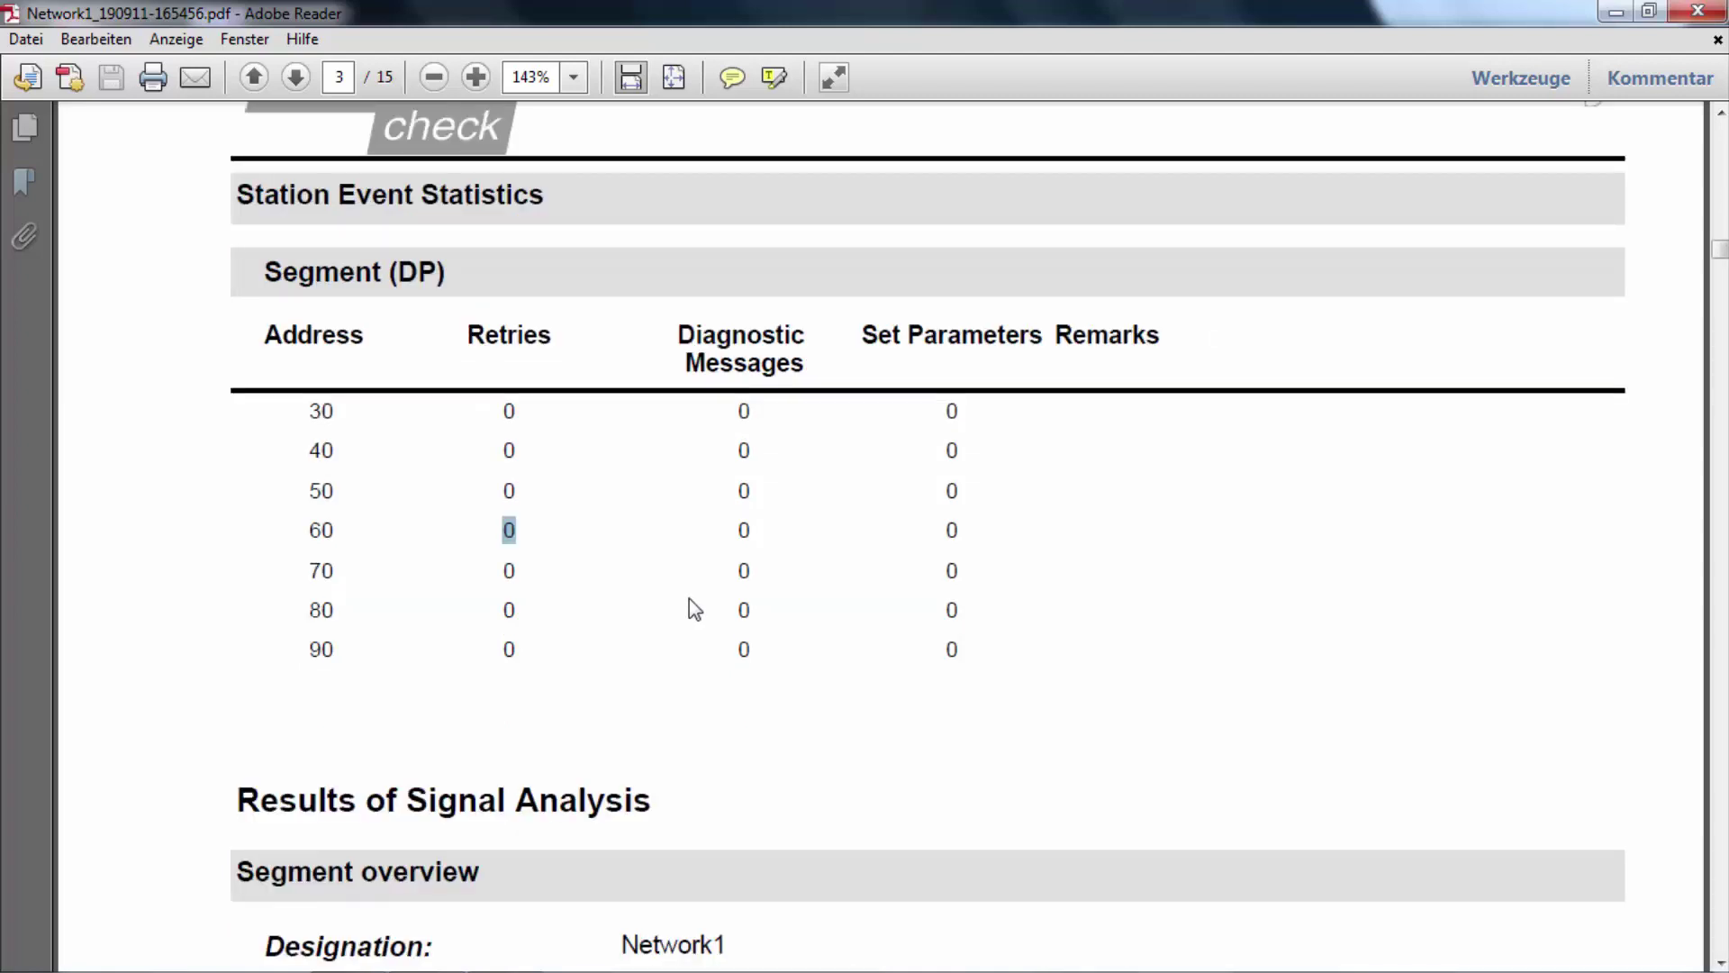
{"action": "scroll", "coordinate": [690, 599], "scroll_direction": "down", "scroll_amount": 5}
{"action": "scroll", "coordinate": [699, 598], "scroll_direction": "down", "scroll_amount": 3}
{"action": "scroll", "coordinate": [700, 598], "scroll_direction": "down", "scroll_amount": 3}
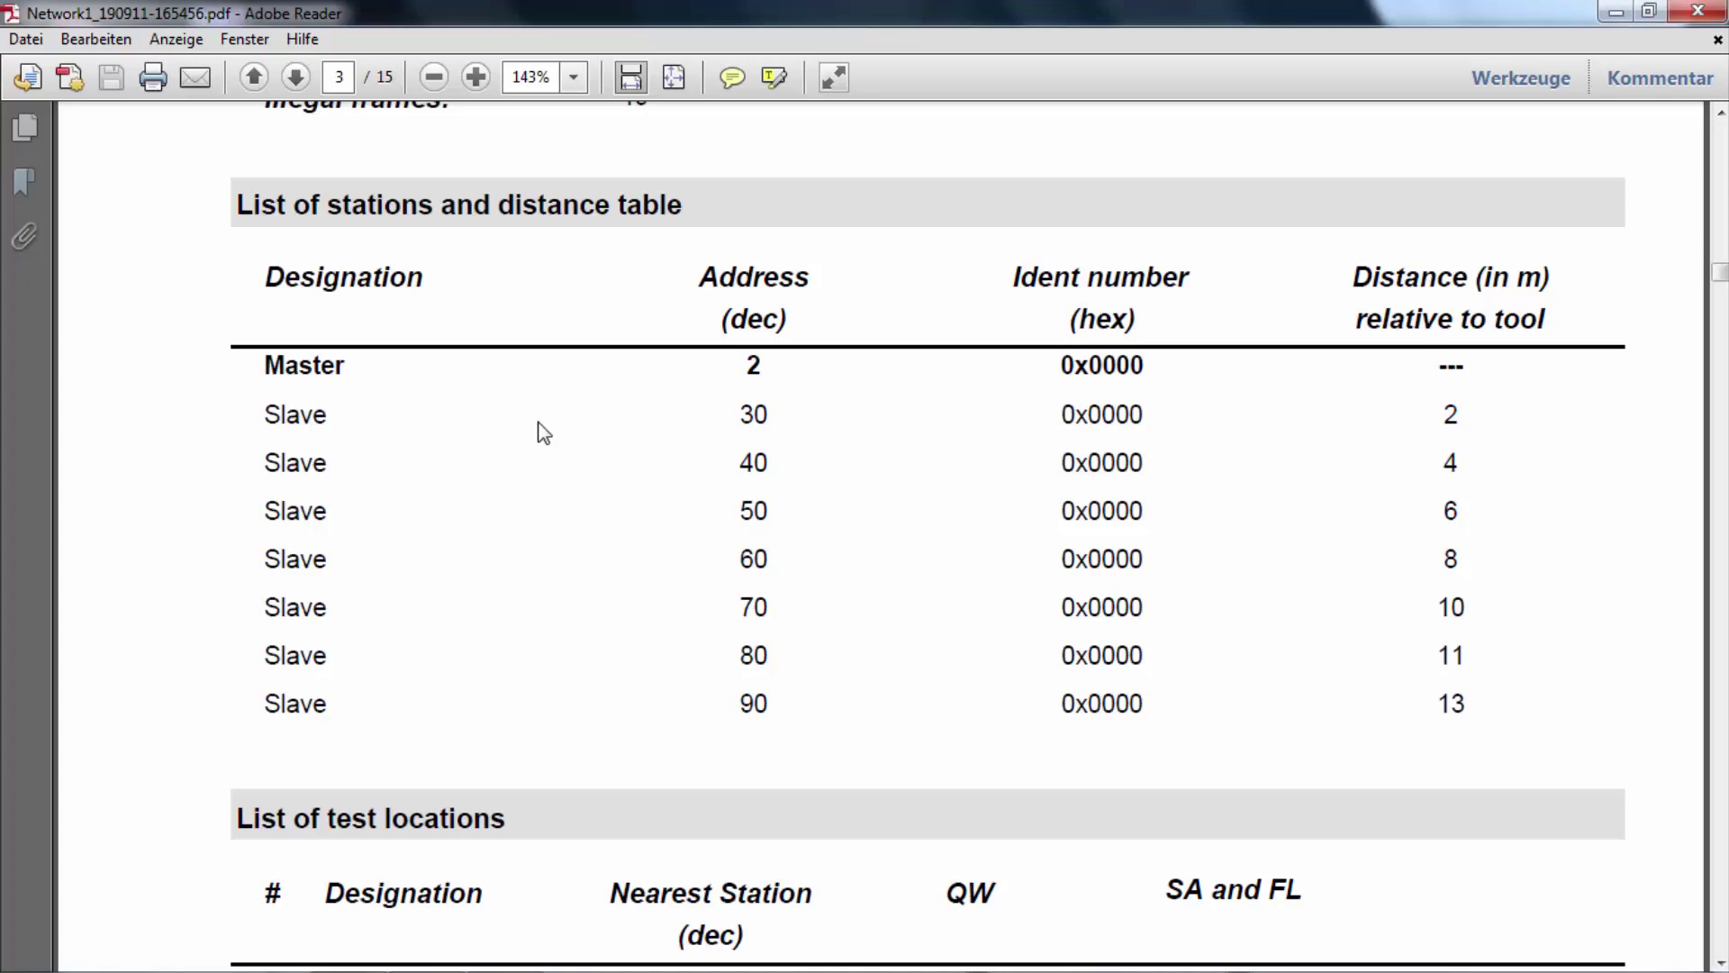
{"action": "scroll", "coordinate": [541, 422], "scroll_direction": "down", "scroll_amount": 10}
{"action": "scroll", "coordinate": [540, 473], "scroll_direction": "down", "scroll_amount": 8}
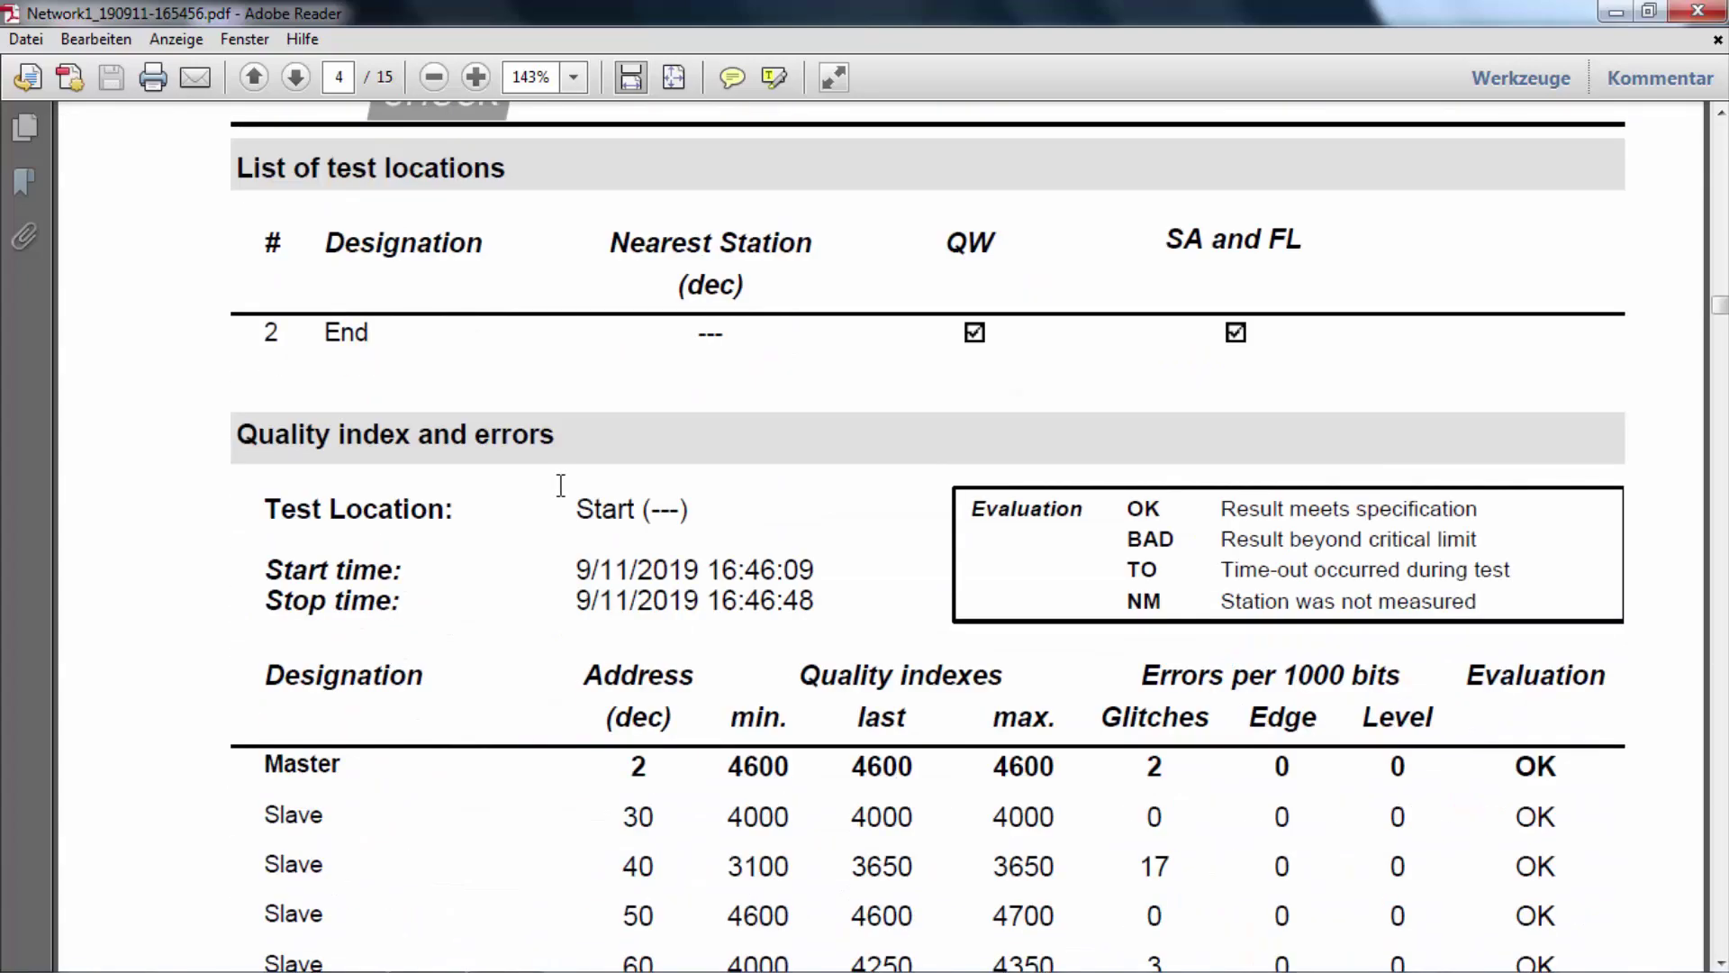
{"action": "scroll", "coordinate": [560, 483], "scroll_direction": "down", "scroll_amount": 2}
{"action": "scroll", "coordinate": [568, 486], "scroll_direction": "down", "scroll_amount": 5}
Highlight slave 30's minimum quality index on the way to the waveform page.
{"action": "double_click", "coordinate": [725, 491]}
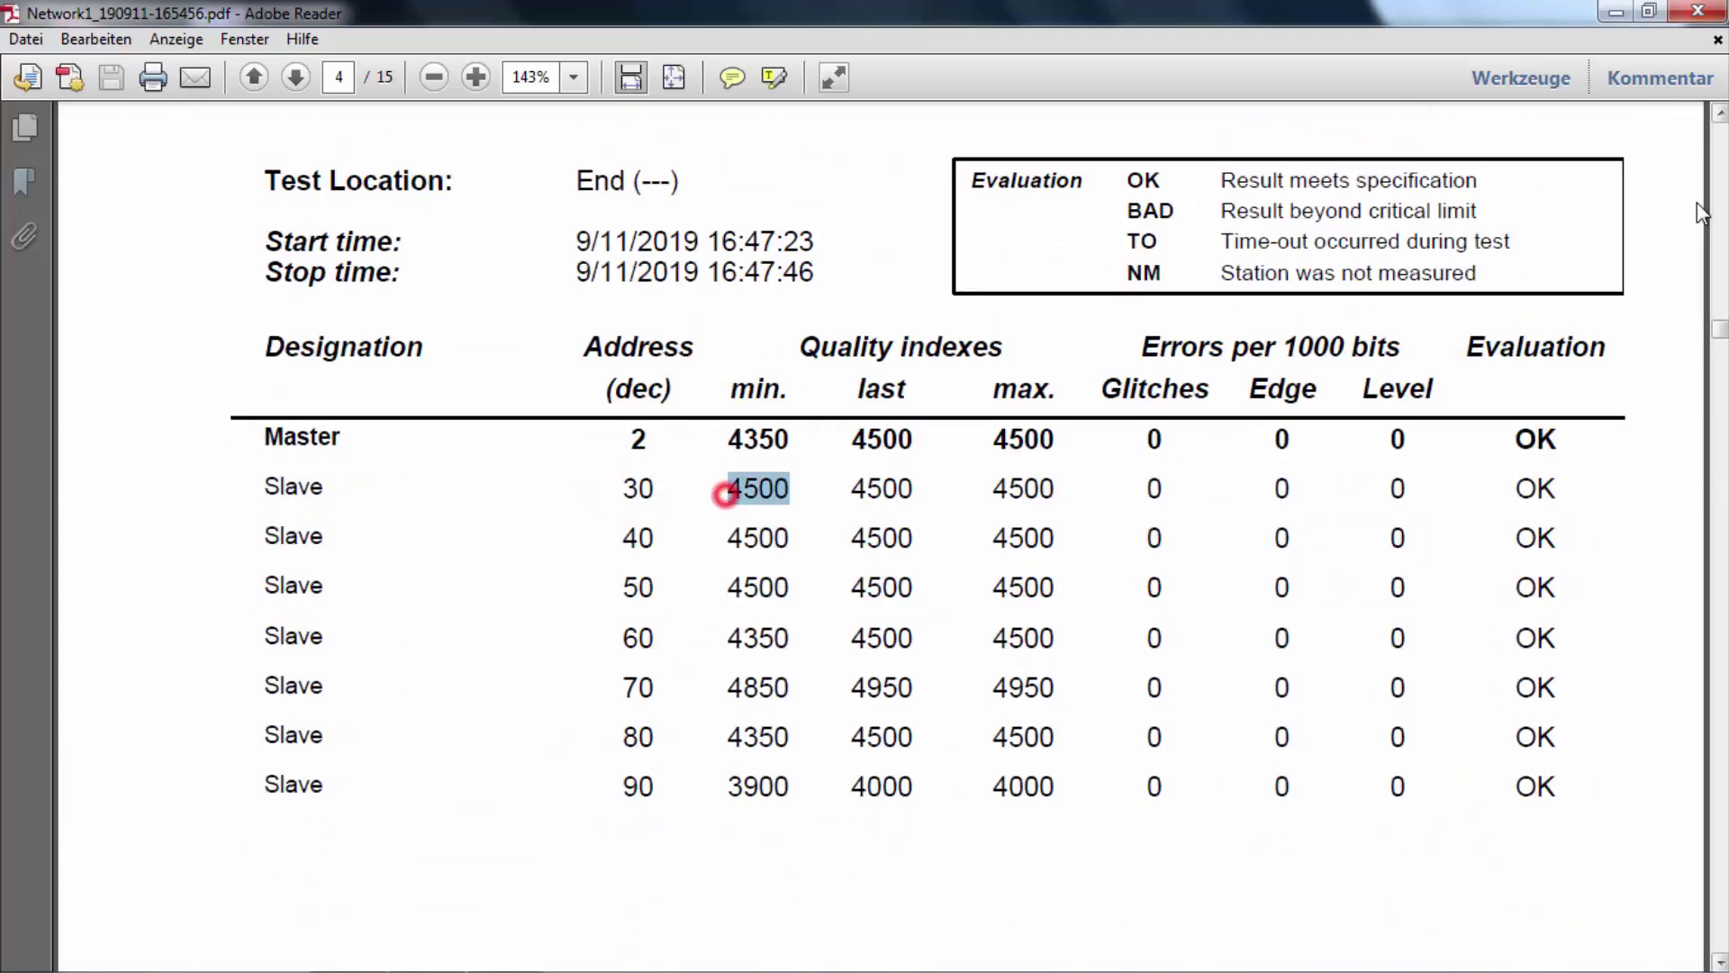
{"action": "left_click_drag", "start_coordinate": [1719, 330], "coordinate": [1721, 379]}
{"action": "scroll", "coordinate": [1184, 486], "scroll_direction": "down", "scroll_amount": 5}
{"action": "scroll", "coordinate": [1185, 487], "scroll_direction": "down", "scroll_amount": 5}
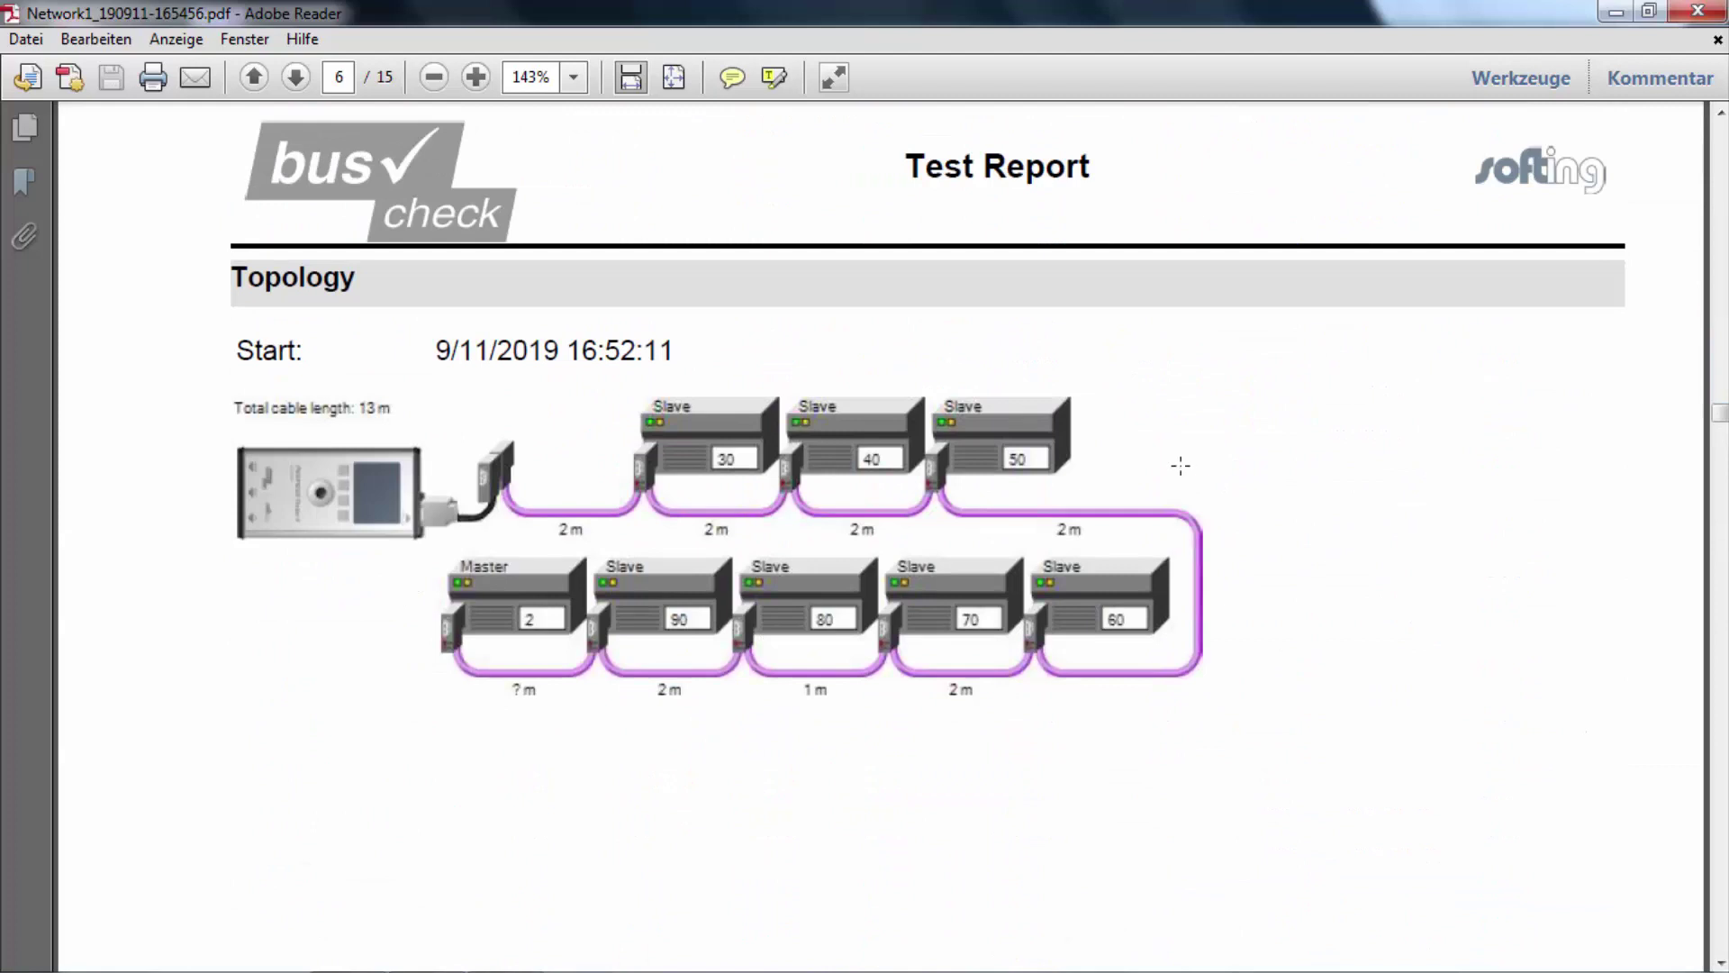
{"action": "scroll", "coordinate": [1179, 466], "scroll_direction": "down", "scroll_amount": 3}
{"action": "scroll", "coordinate": [1176, 474], "scroll_direction": "down", "scroll_amount": 5}
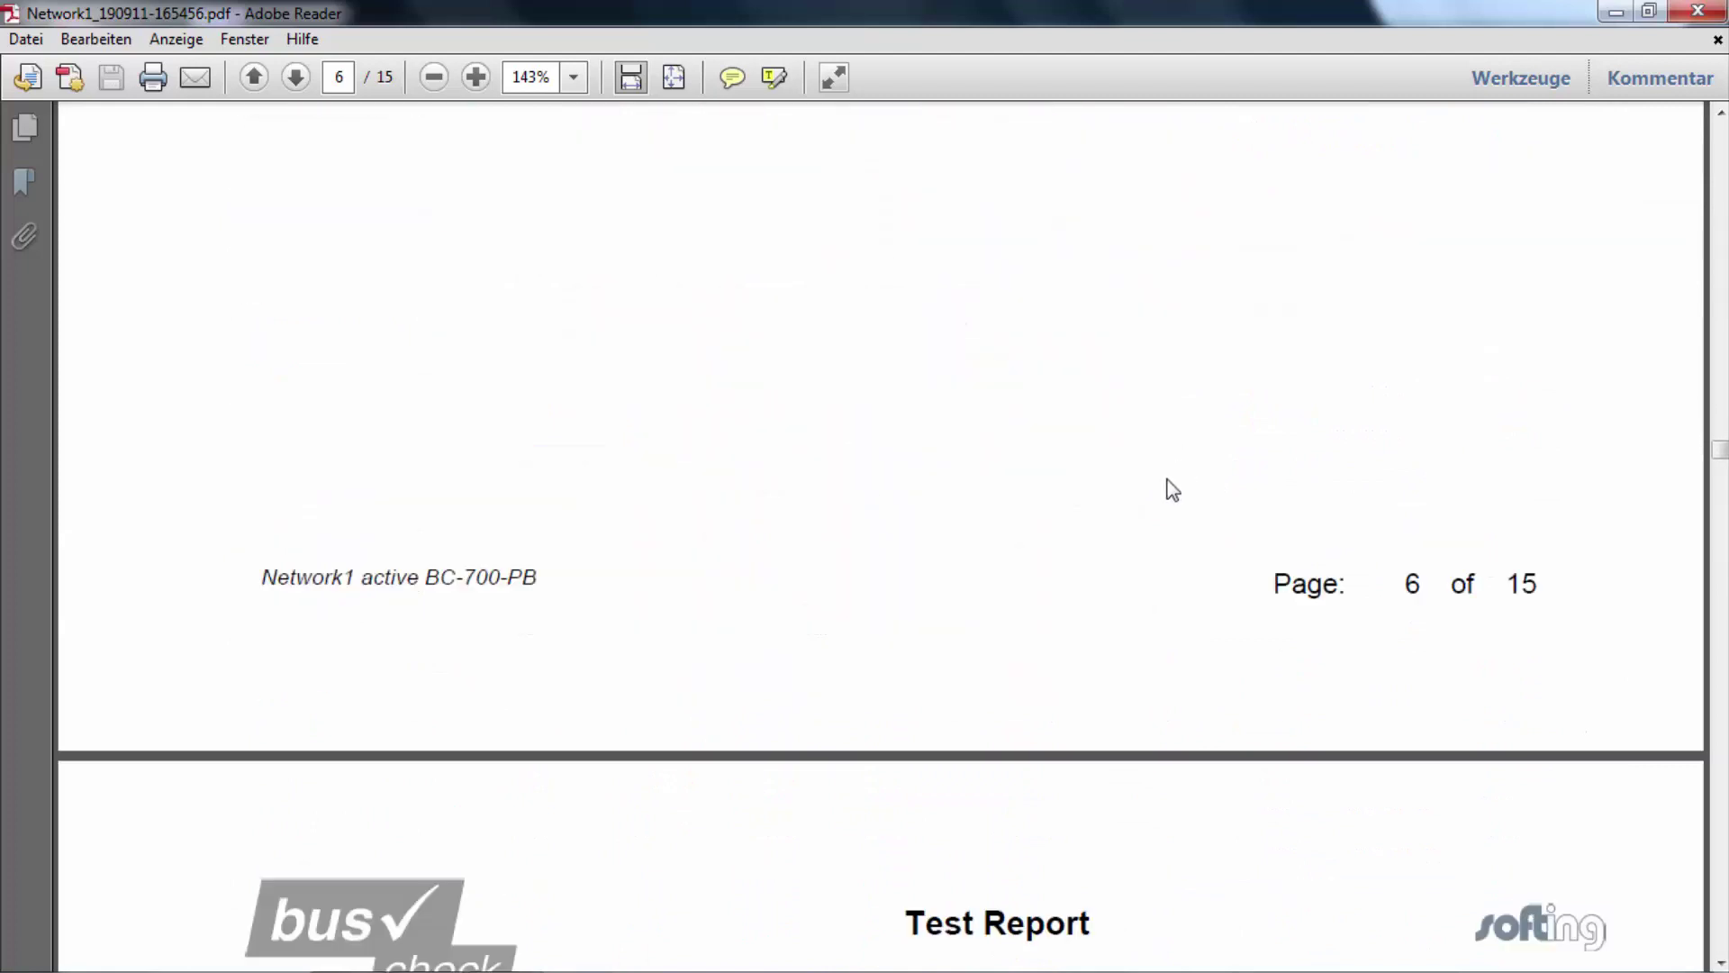
{"action": "scroll", "coordinate": [1175, 484], "scroll_direction": "down", "scroll_amount": 8}
{"action": "scroll", "coordinate": [1172, 483], "scroll_direction": "down", "scroll_amount": 5}
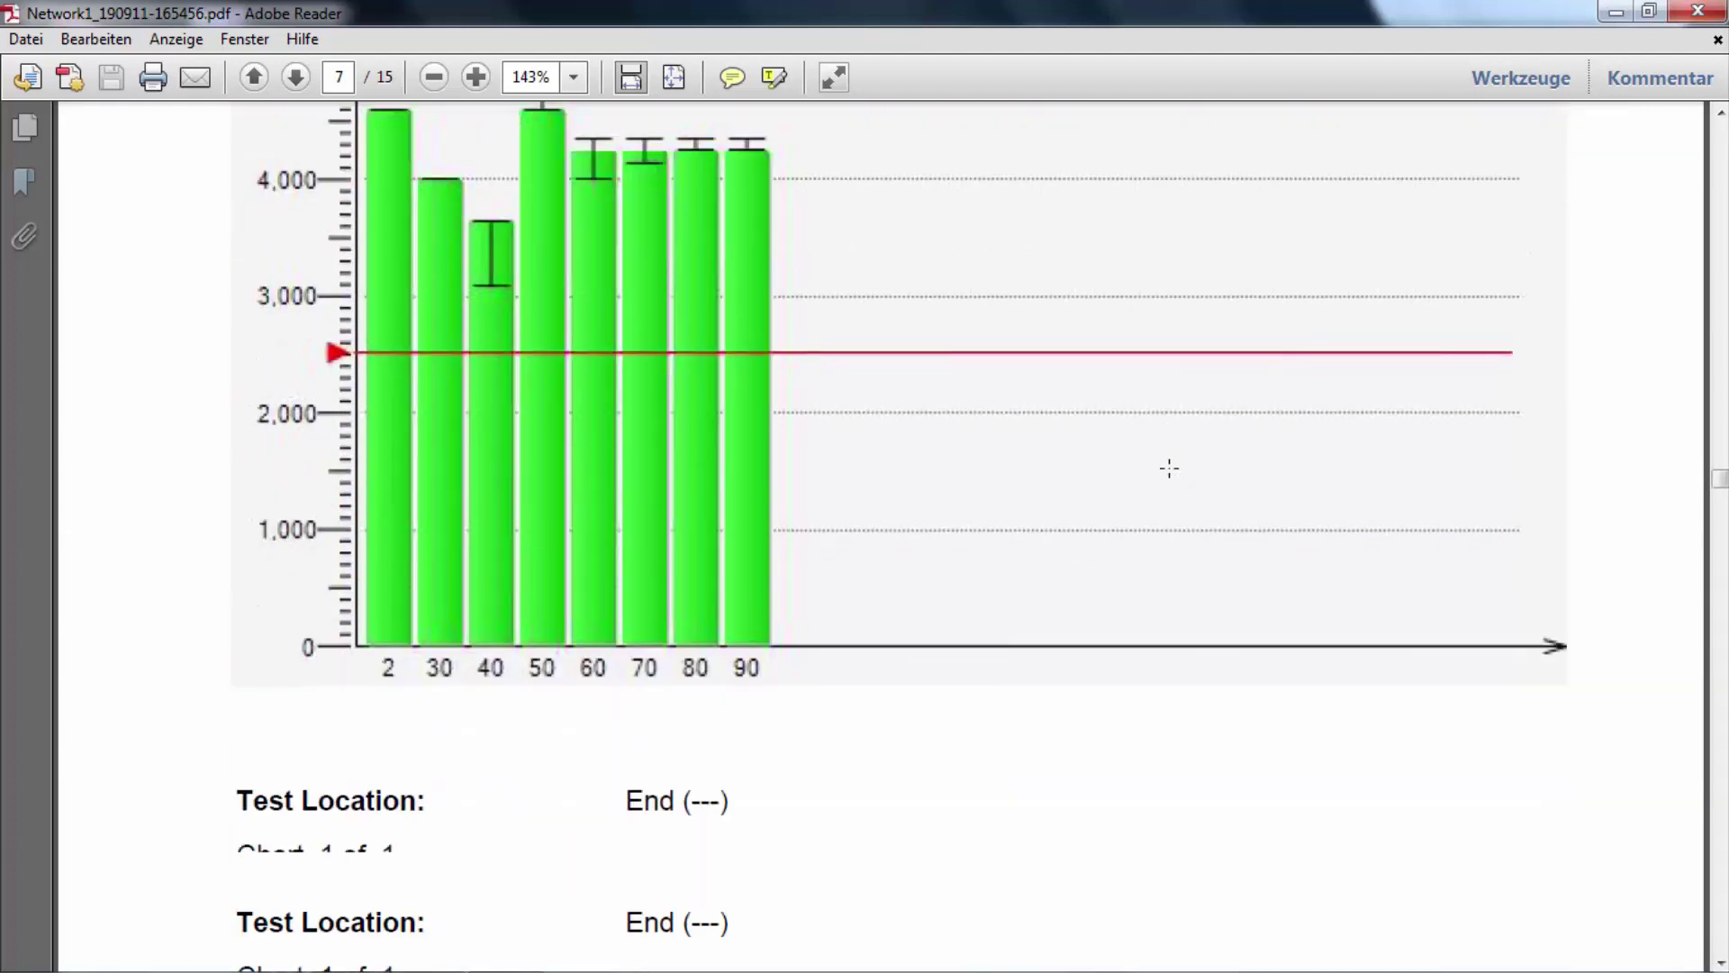
{"action": "scroll", "coordinate": [1170, 483], "scroll_direction": "down", "scroll_amount": 3}
{"action": "scroll", "coordinate": [1173, 475], "scroll_direction": "down", "scroll_amount": 3}
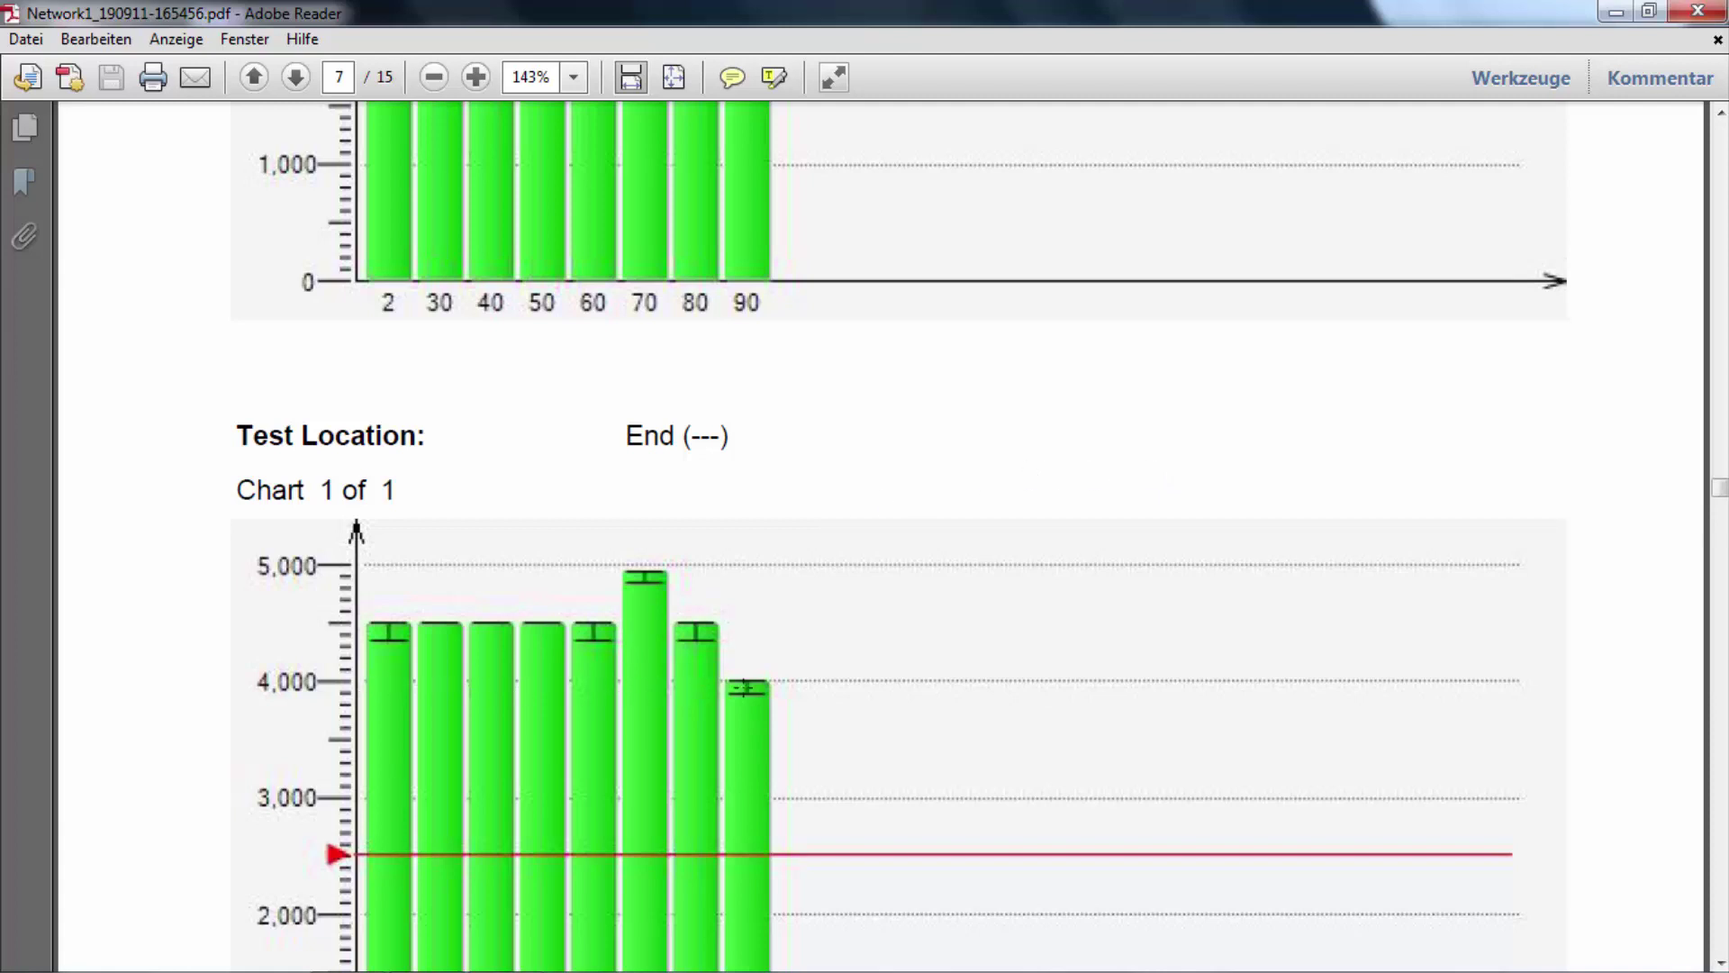
{"action": "scroll", "coordinate": [725, 608], "scroll_direction": "down", "scroll_amount": 10}
{"action": "scroll", "coordinate": [722, 605], "scroll_direction": "down", "scroll_amount": 10}
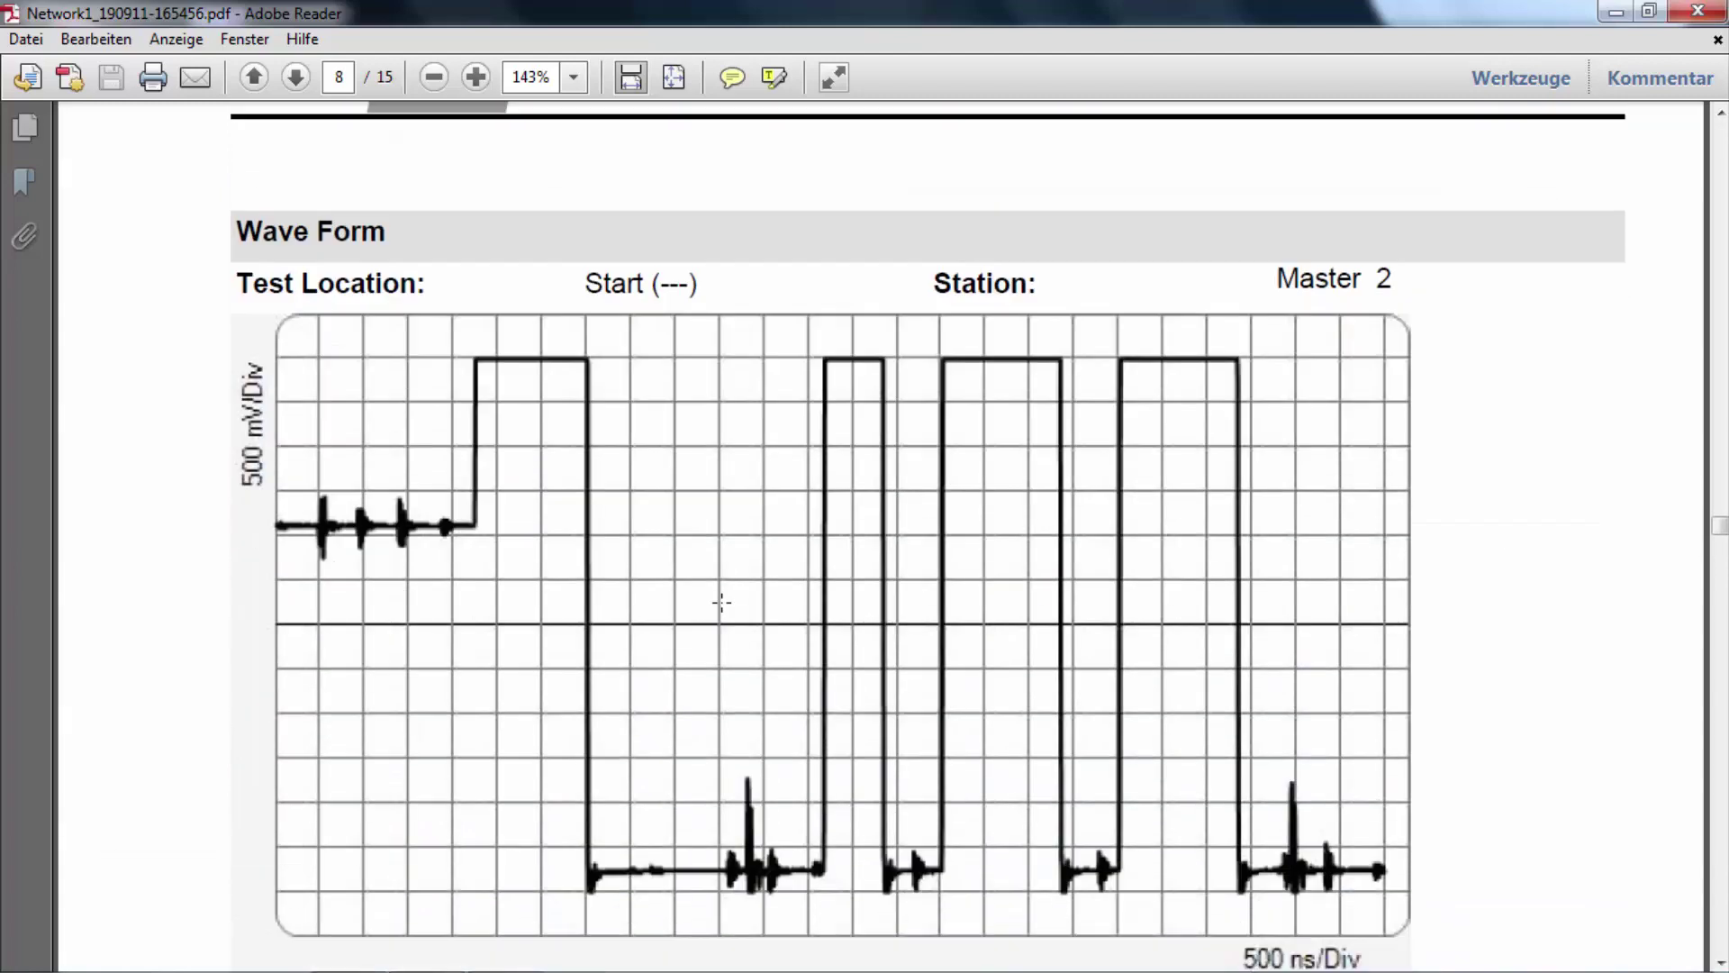